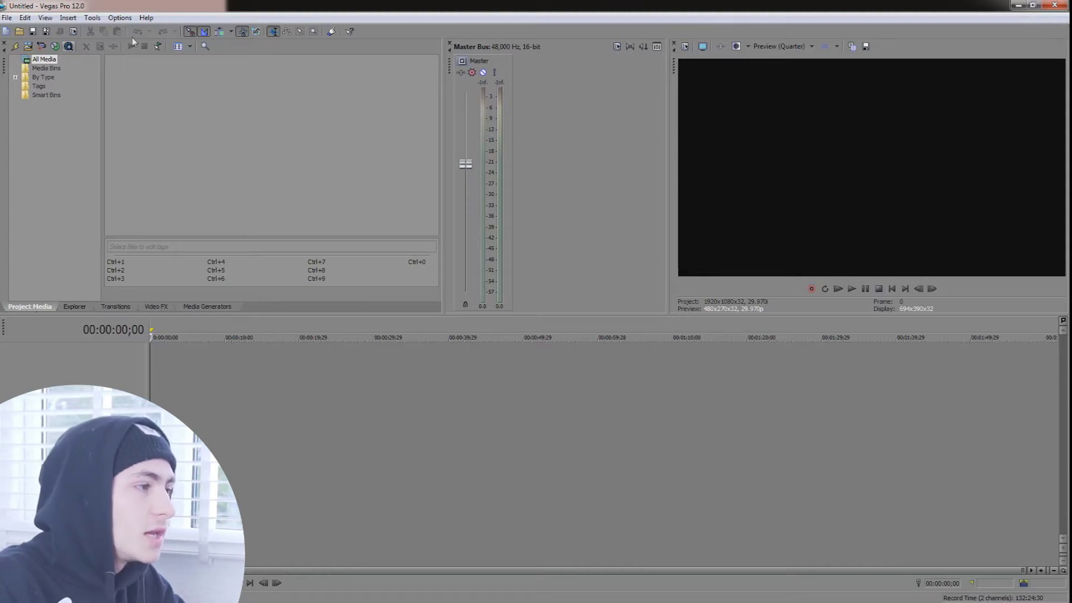
Browse the Explorer, Video FX and Media Generators tabs, ending on the Video FX effects list.
click(75, 306)
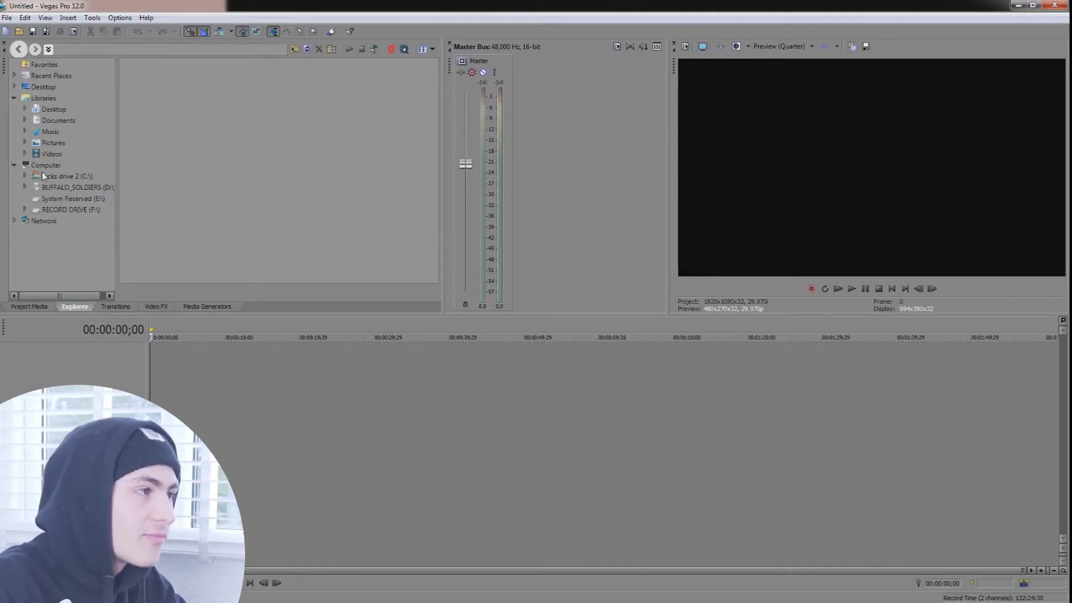
click(156, 306)
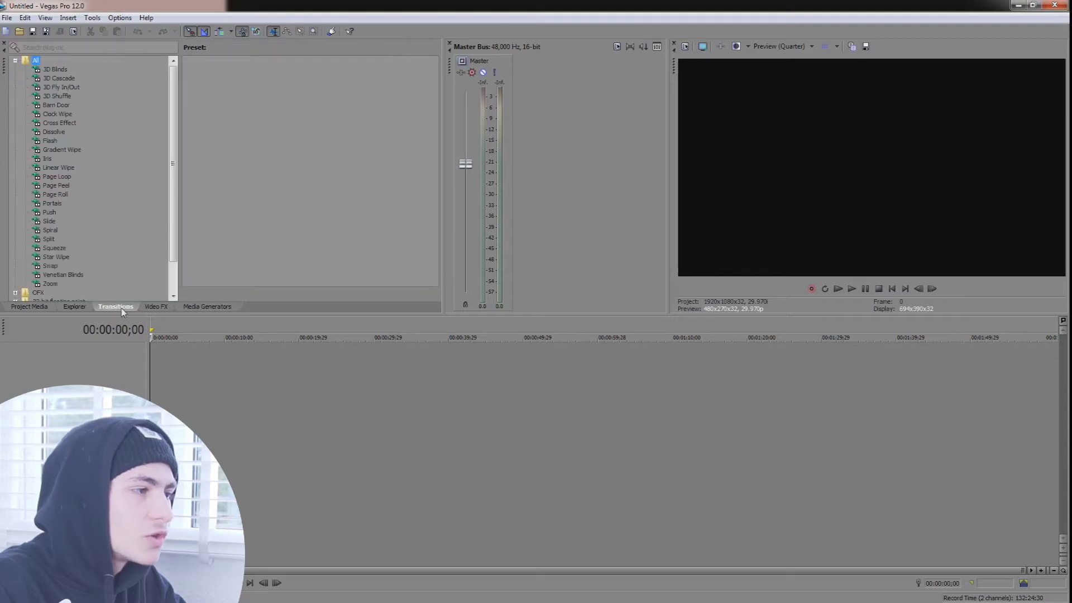
click(207, 307)
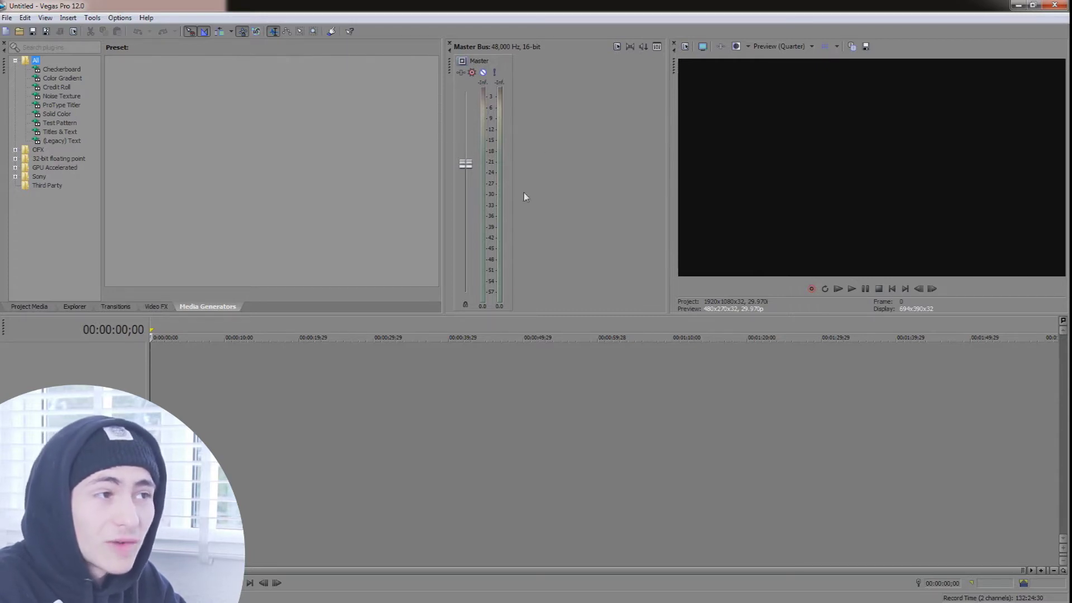
click(156, 307)
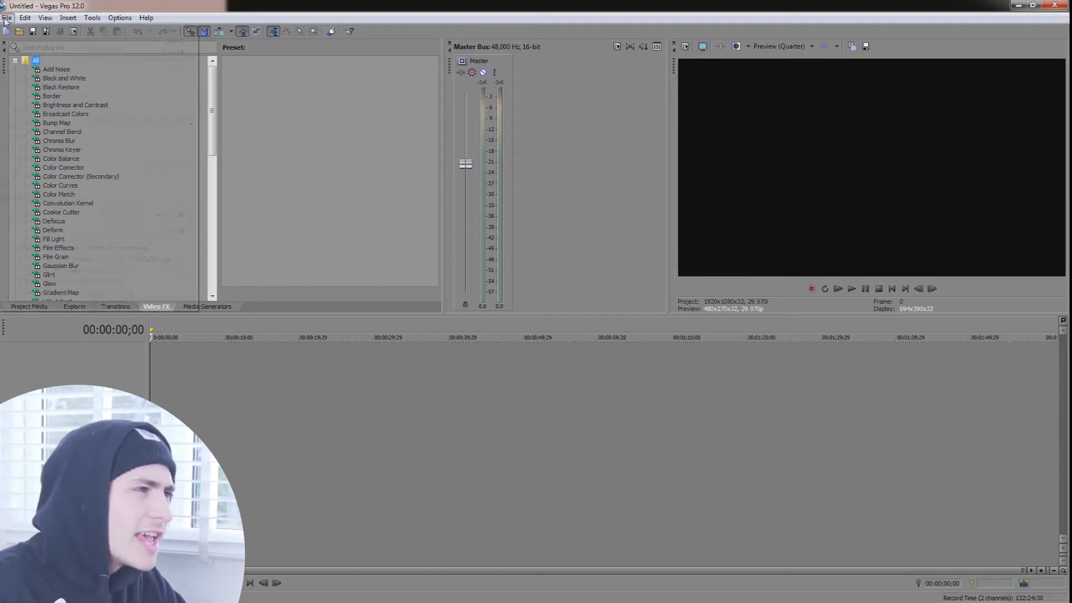
click(44, 17)
Import 12. RAVE IN THE CAVE.mp4 from RECORD DRIVE (F:) > TQ9 - FINISHED PROJECTS.
click(7, 17)
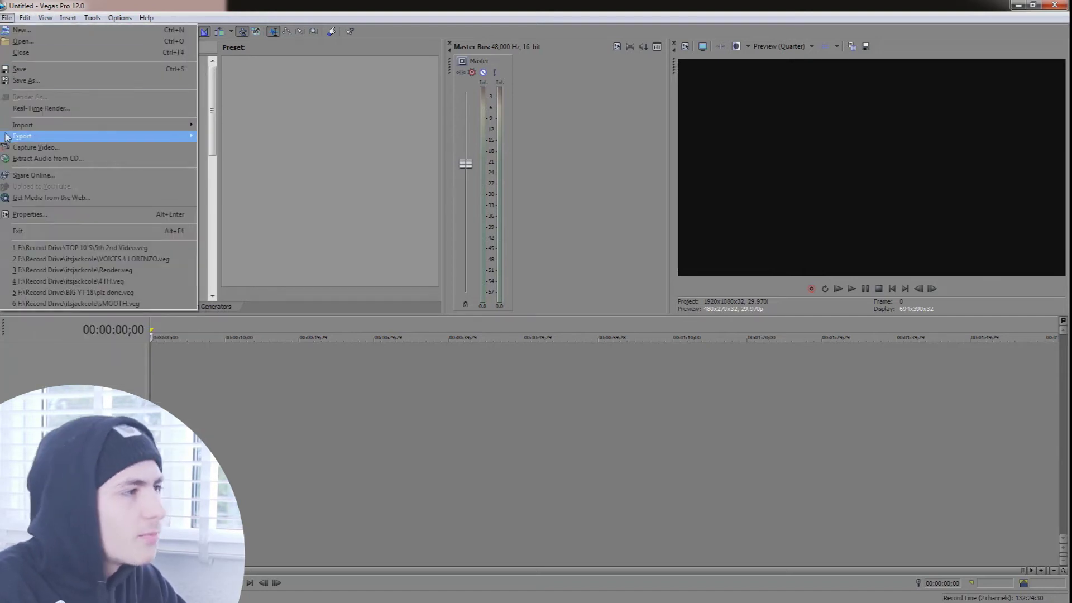
mouse_move(55, 134)
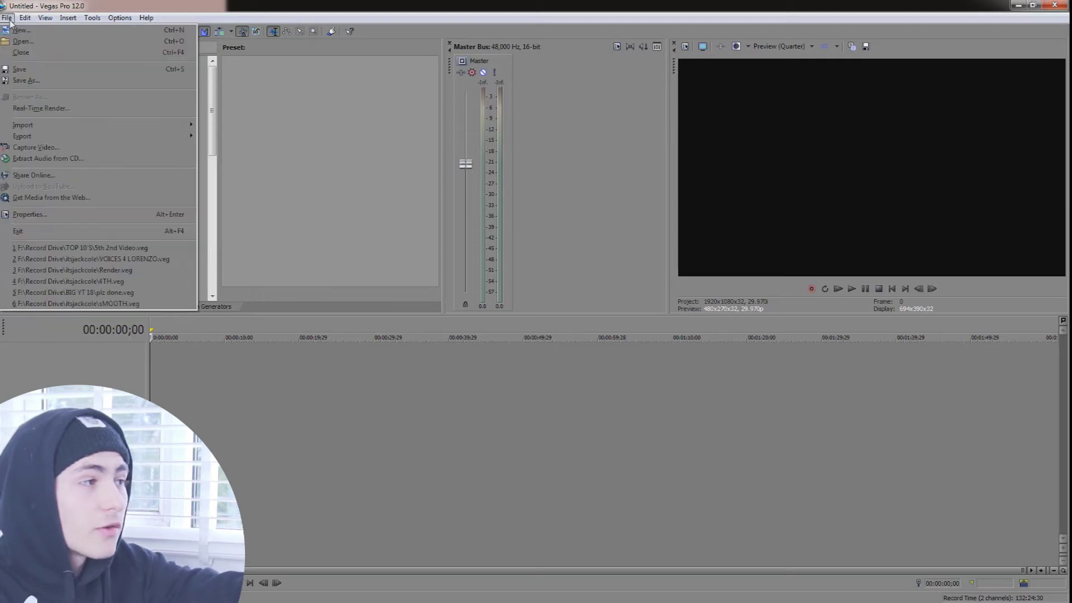
click(223, 124)
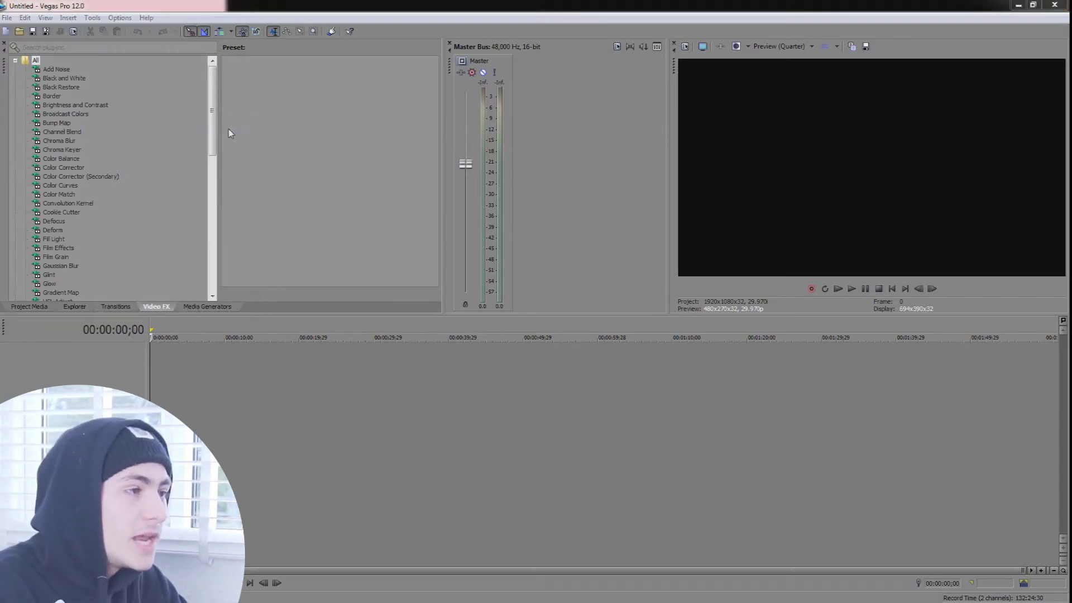
click(57, 276)
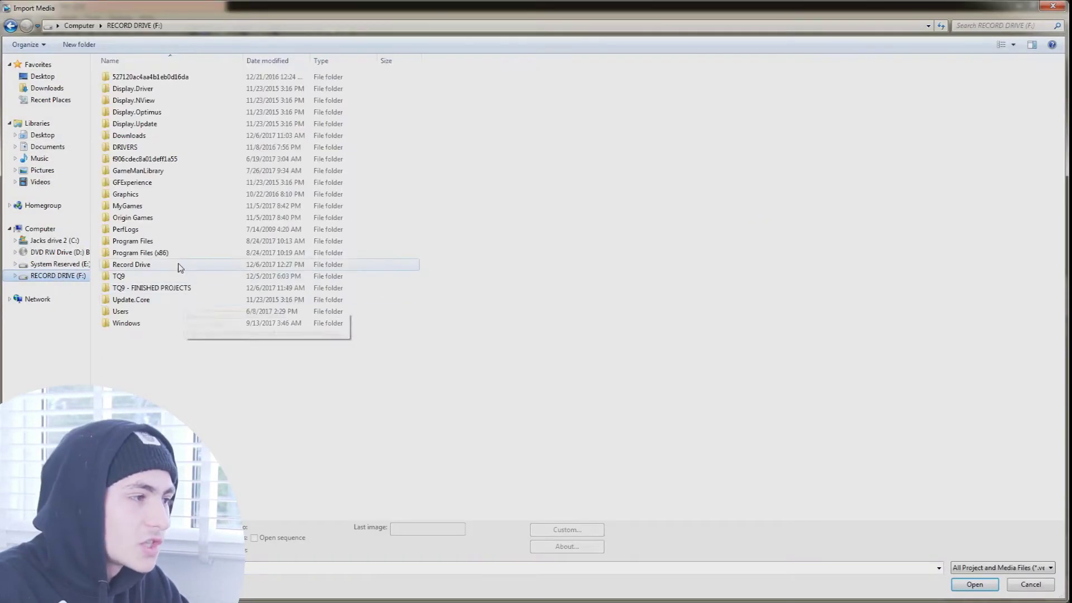
double_click(162, 288)
double_click(815, 103)
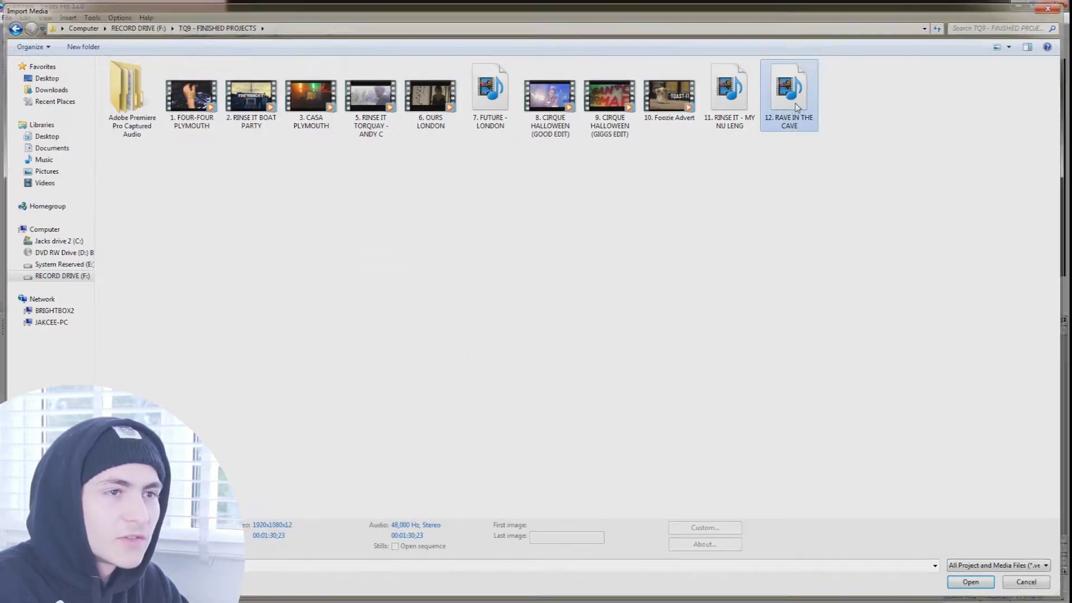
Preview the imported clip, then return the playhead to the project start.
click(187, 373)
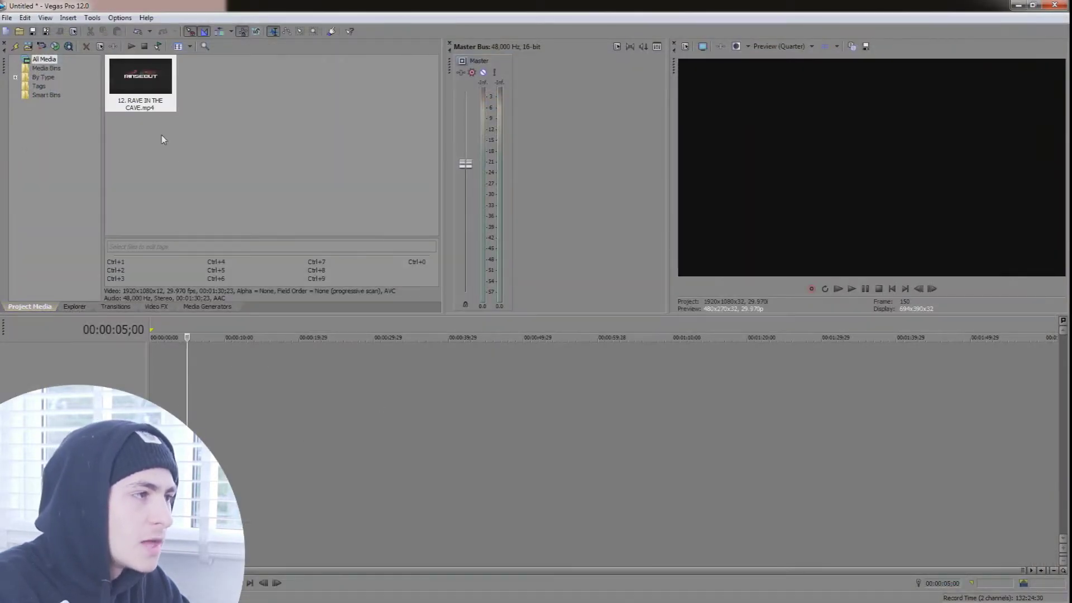
click(179, 166)
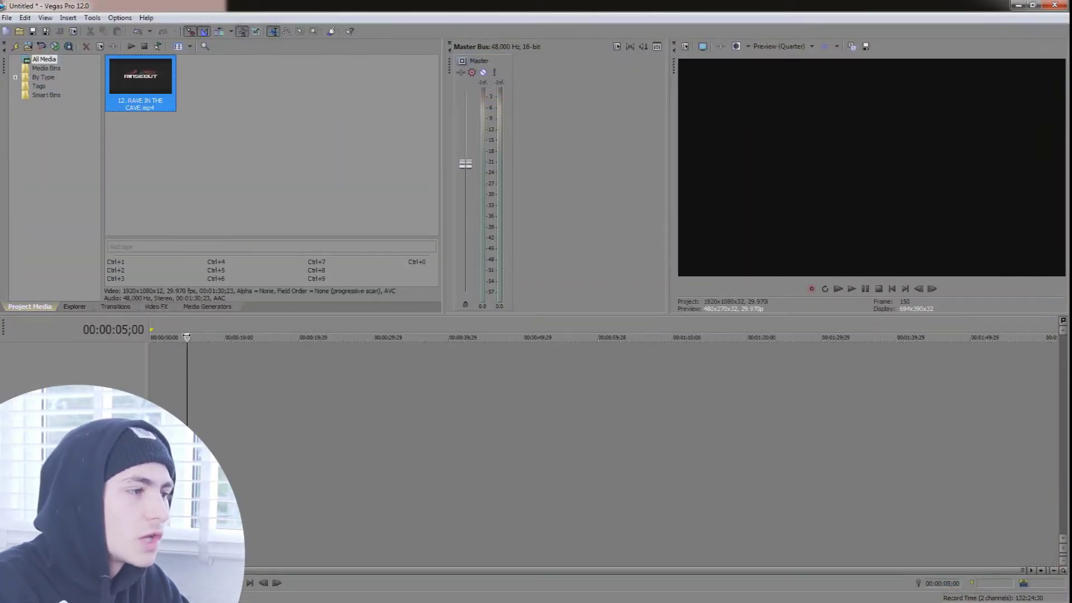
key(space)
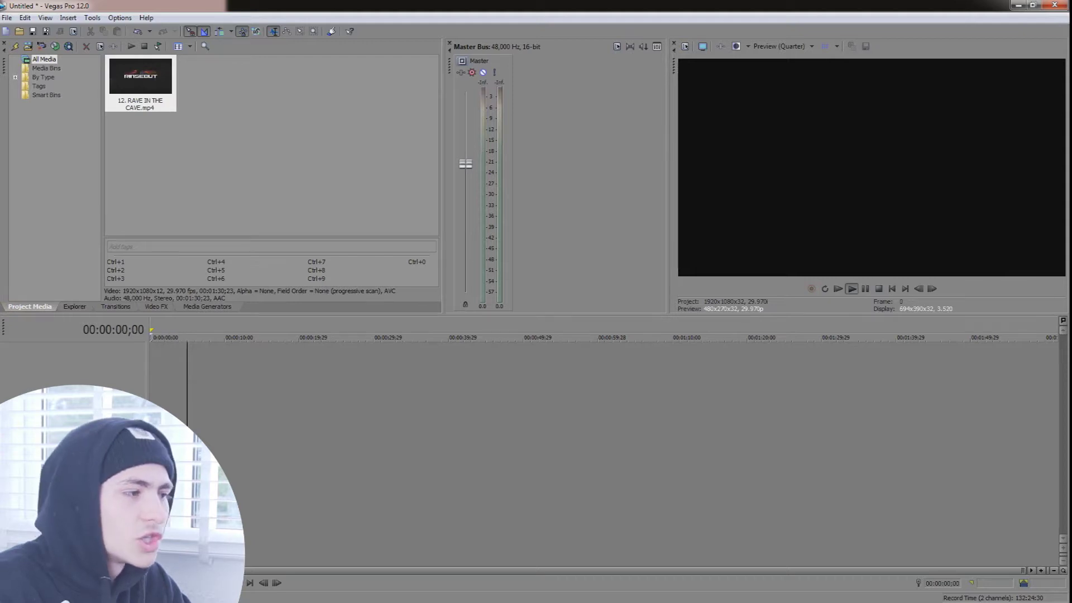
click(290, 424)
click(180, 387)
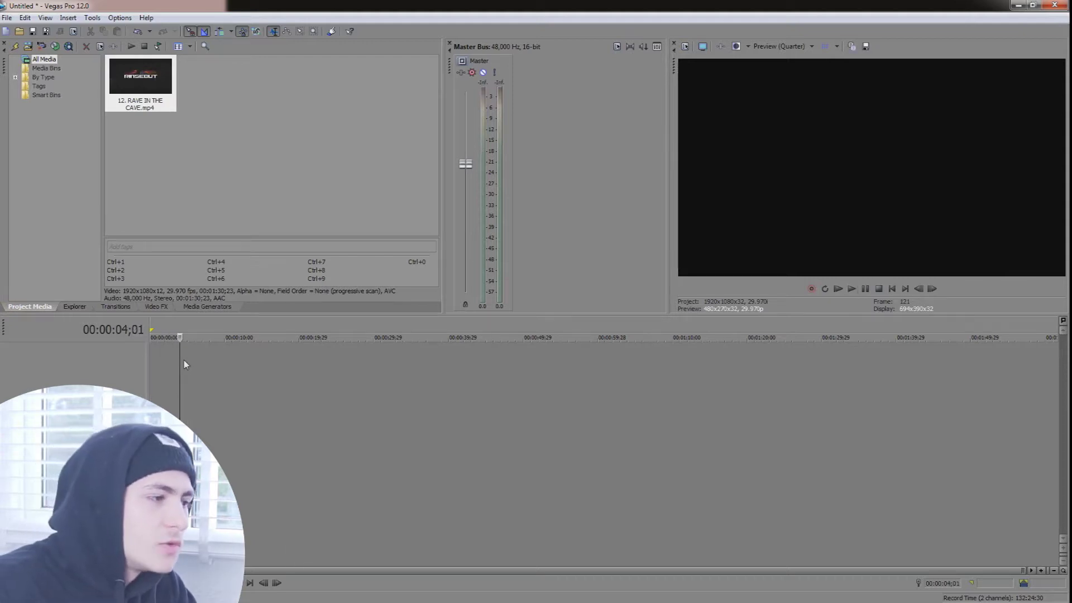
click(156, 360)
click(134, 109)
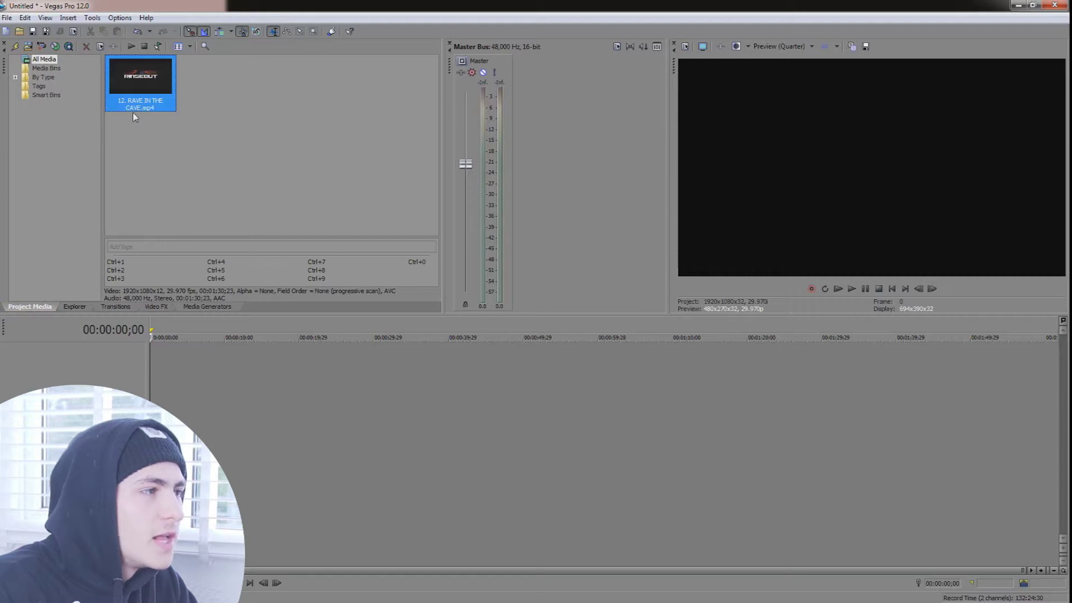
click(202, 149)
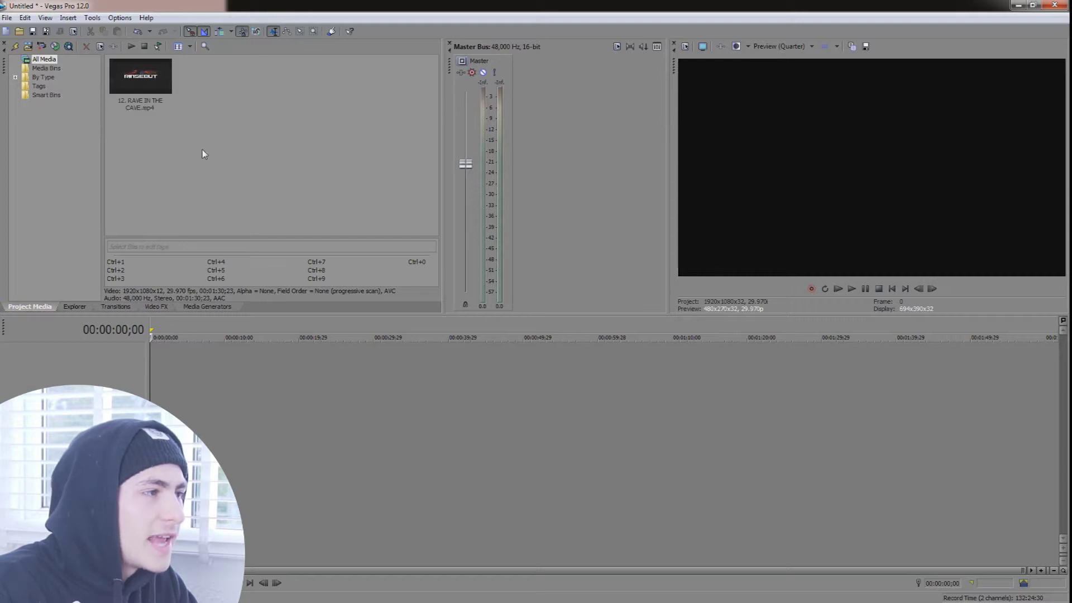
Drag the RAVE IN THE CAVE clip from Project Media onto the timeline.
click(6, 17)
click(164, 88)
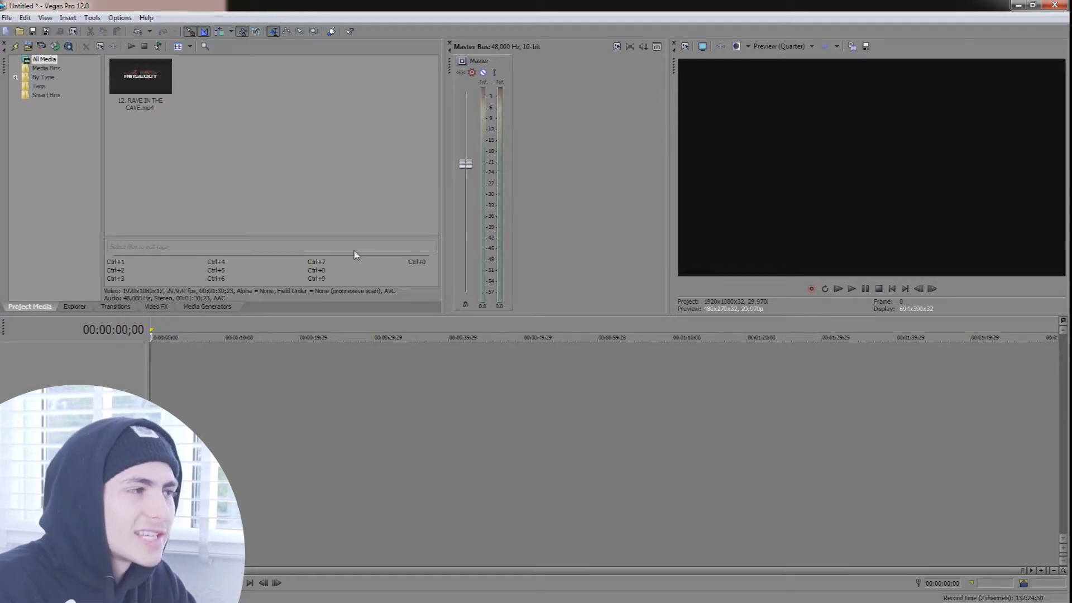
drag(133, 91, 186, 396)
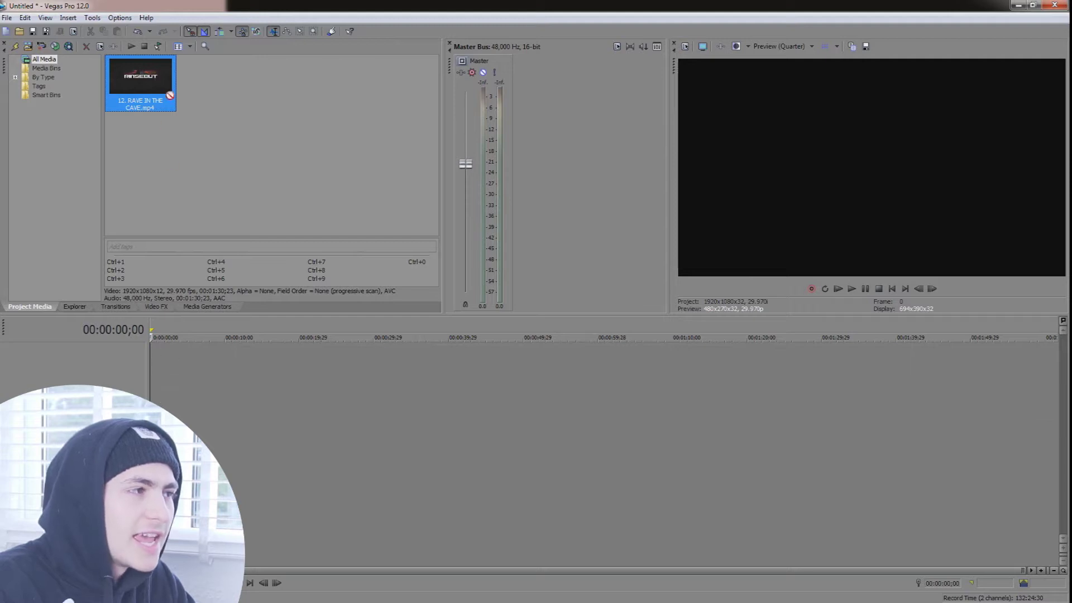
drag(206, 101, 214, 135)
click(109, 224)
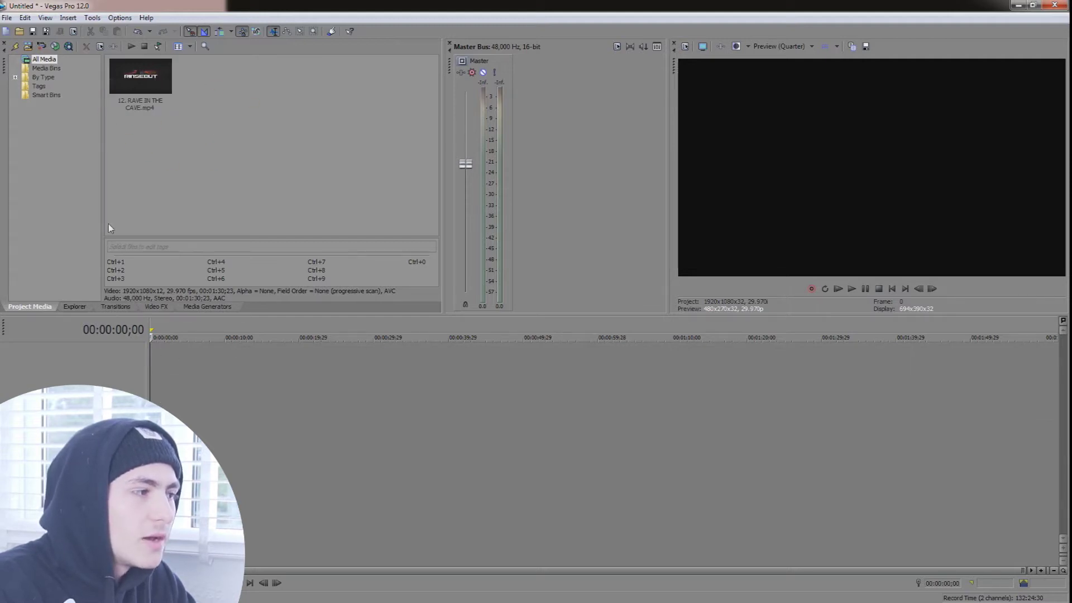
drag(154, 72, 151, 360)
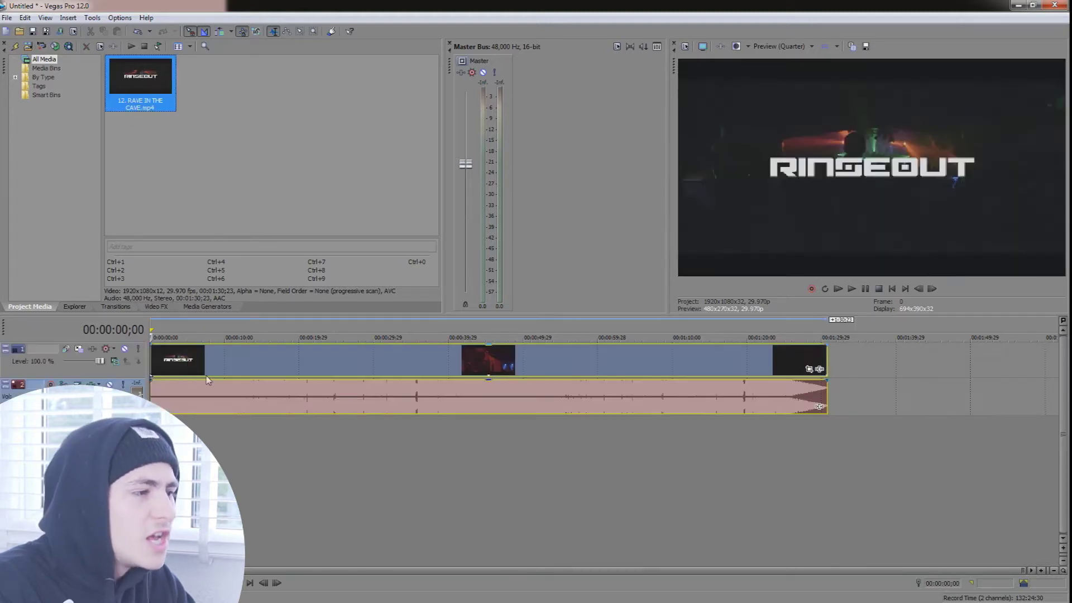
Inspect the new video event's options and return the playhead to the project start.
click(210, 364)
right_click(210, 364)
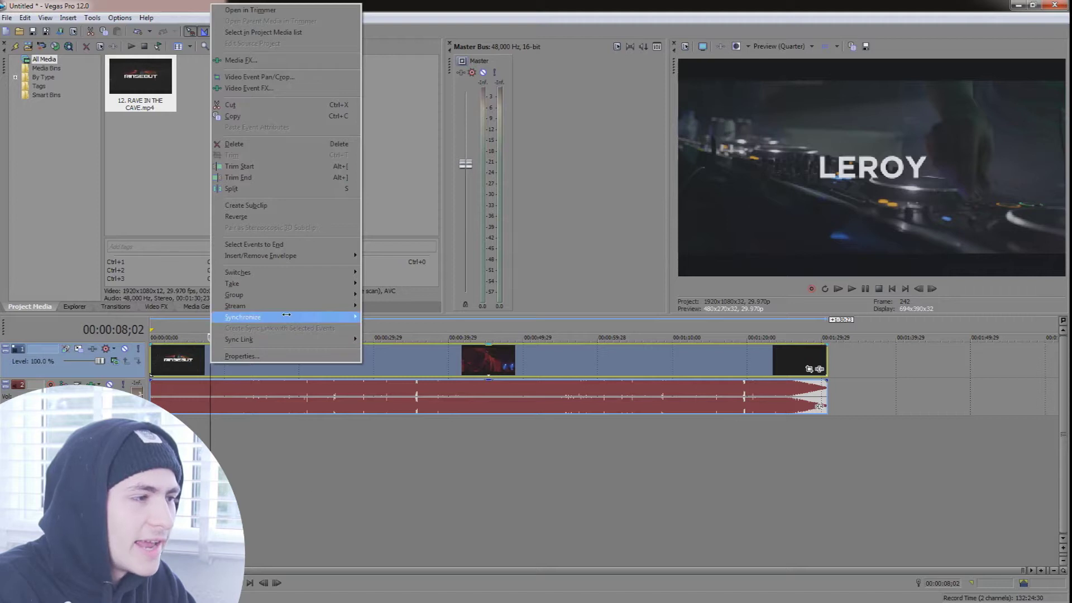
click(275, 425)
key(ctrl+Home)
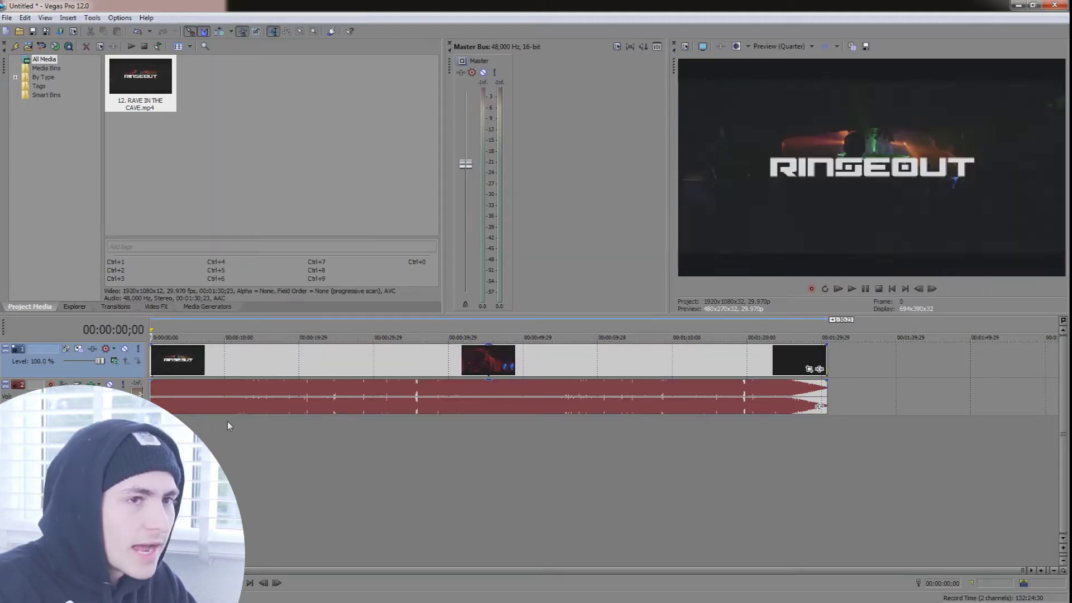
scroll(227, 420, up, 3)
scroll(271, 426, down, 3)
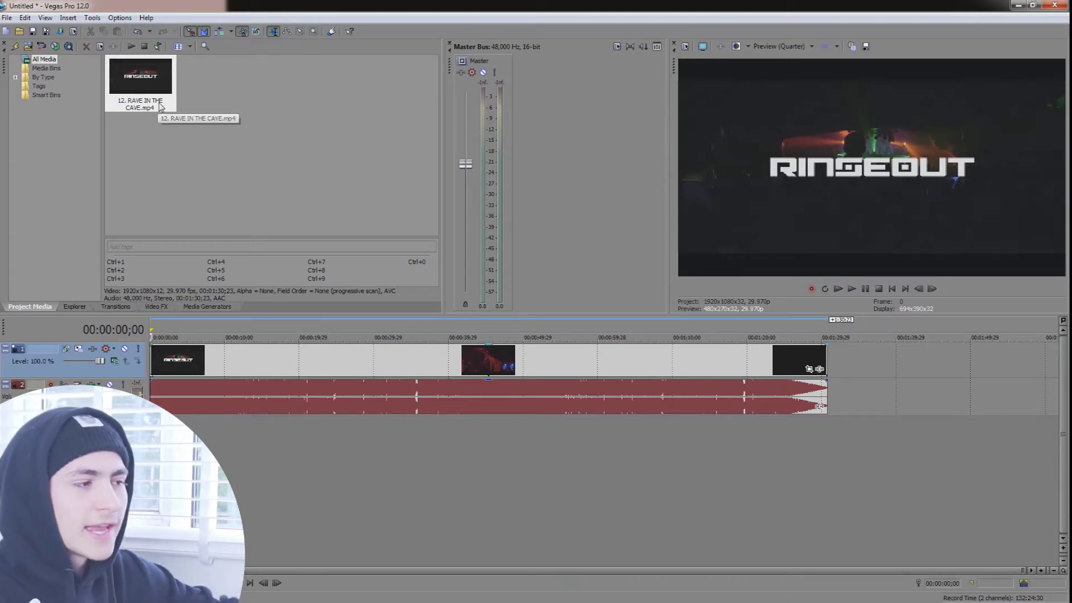
Slide the video and audio events around, ending with both aligned at 00:00:00;00.
click(232, 360)
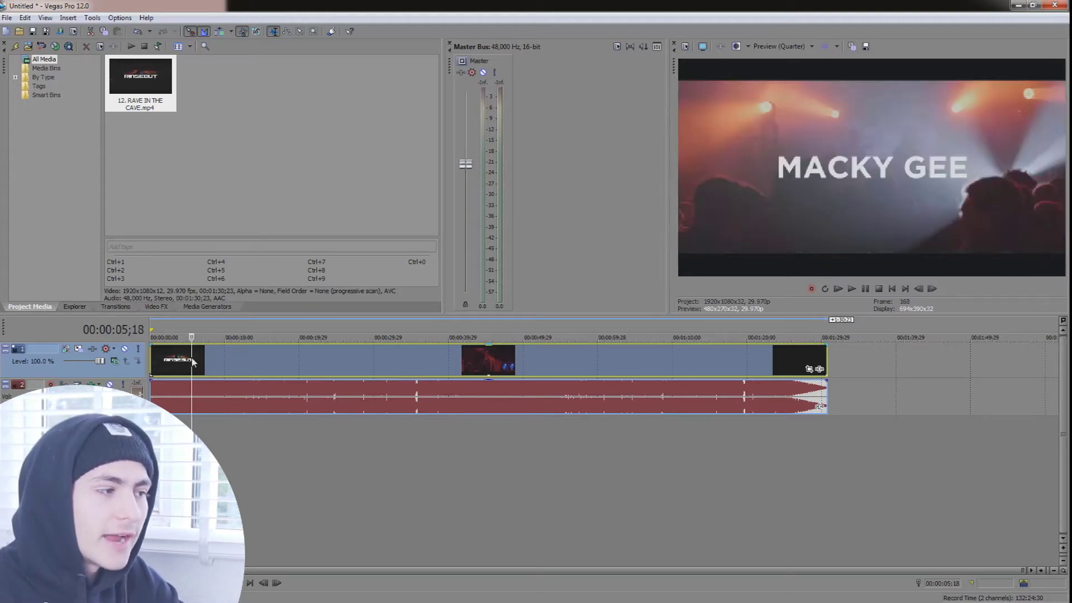
click(217, 391)
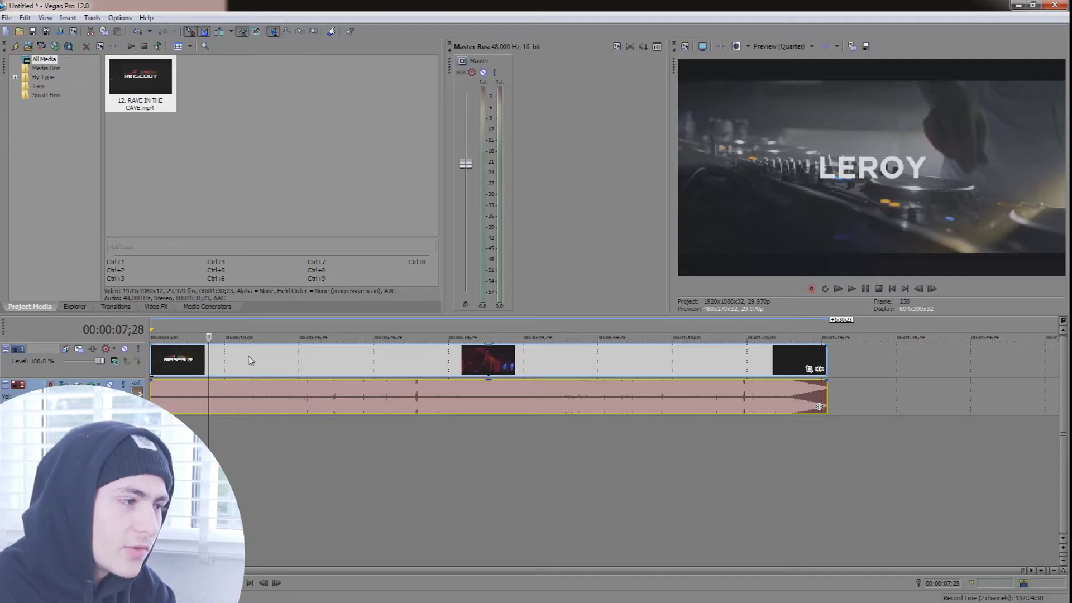
mouse_move(246, 359)
mouse_down()
mouse_move(280, 357)
mouse_move(243, 374)
mouse_up()
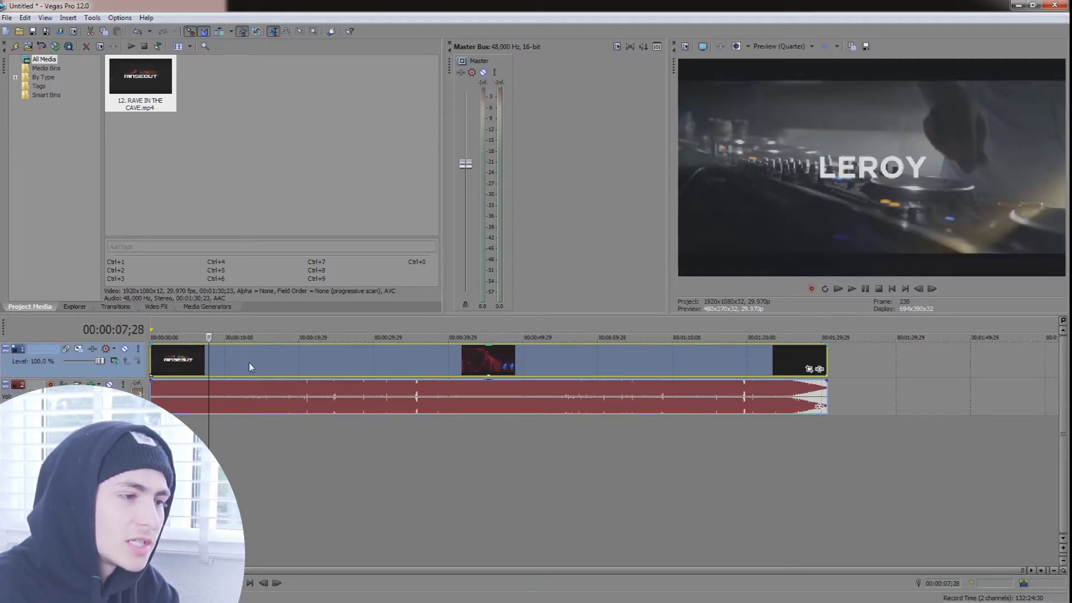
click(249, 363)
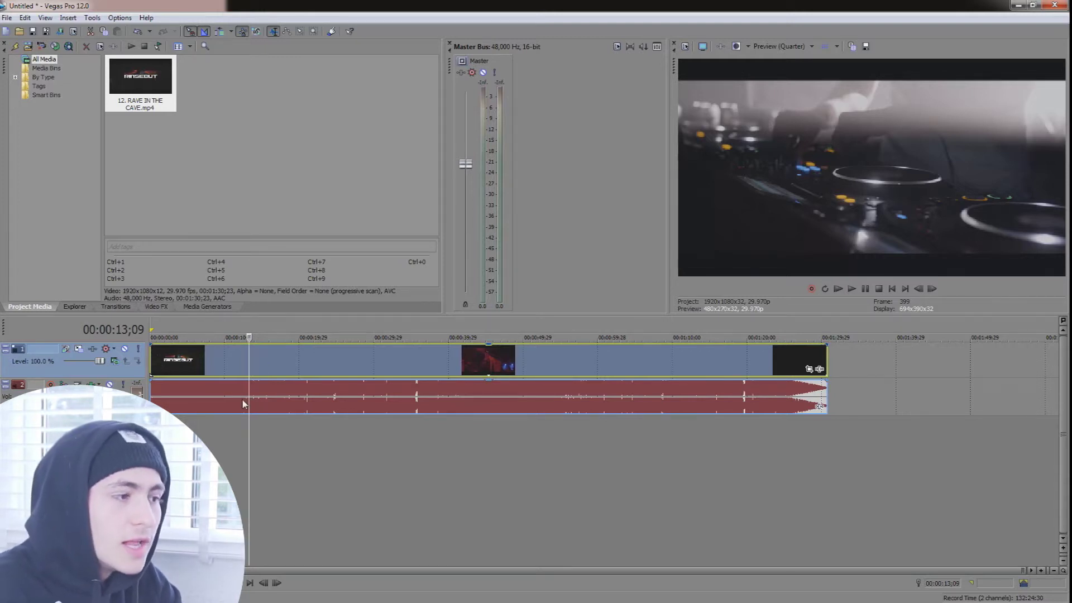
drag(243, 403, 208, 395)
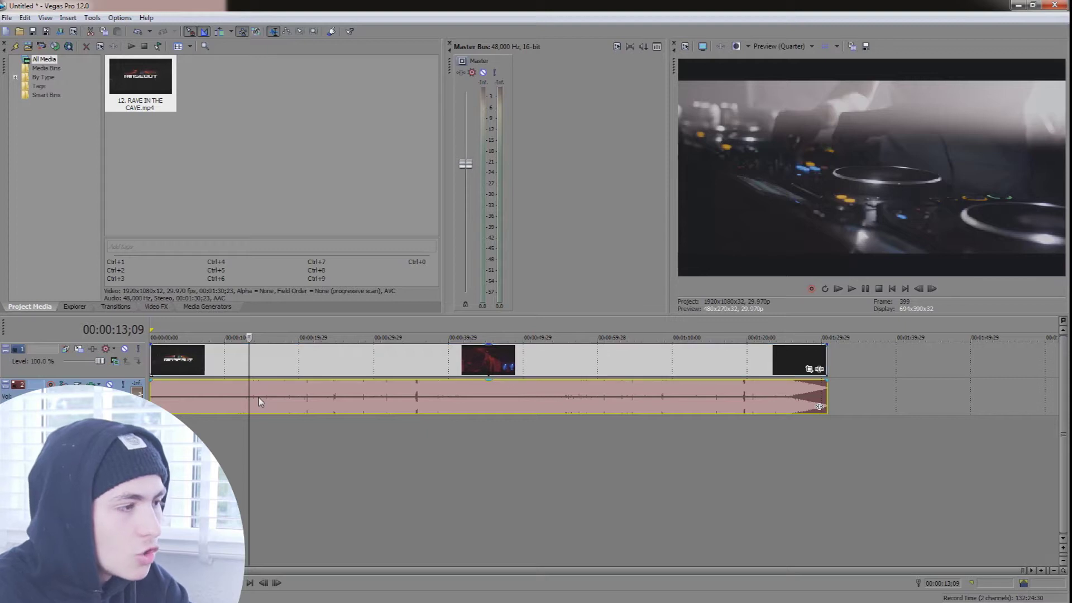
drag(259, 397, 313, 386)
mouse_move(211, 360)
mouse_down()
mouse_move(251, 360)
mouse_move(211, 360)
mouse_up()
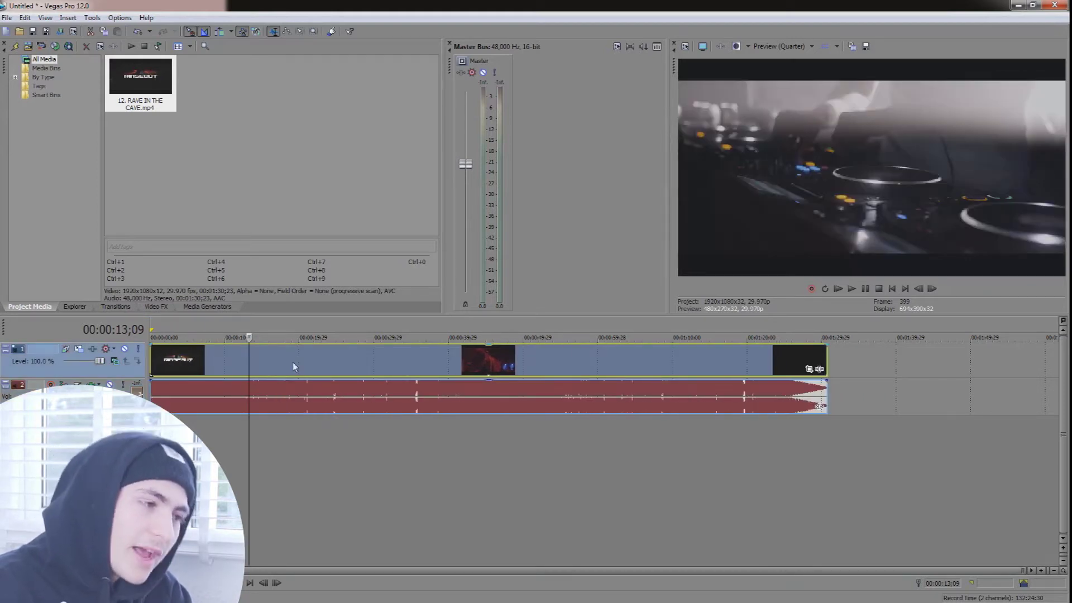
right_click(264, 356)
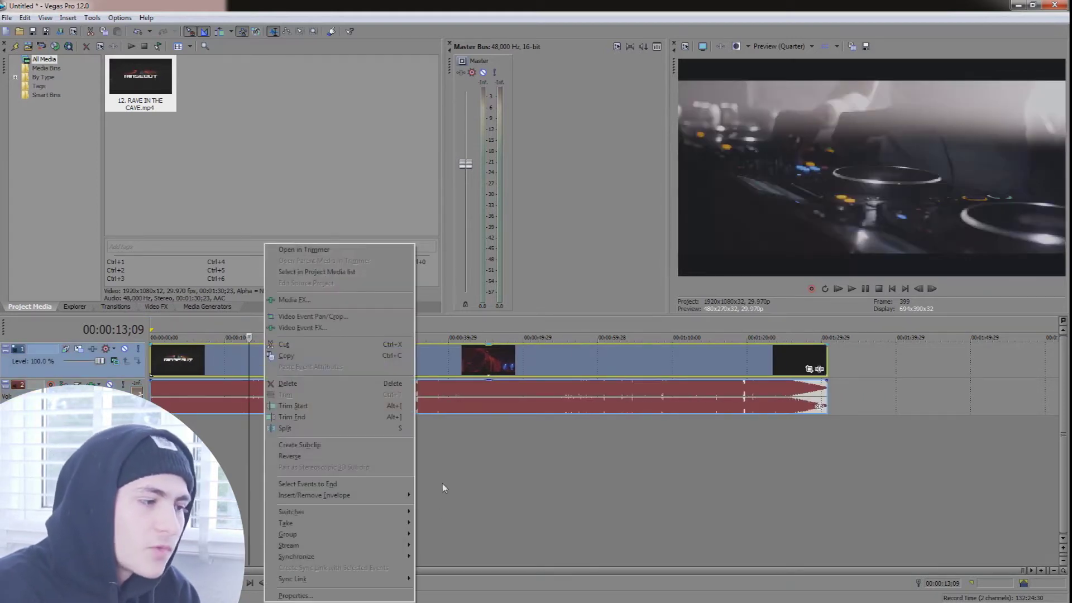
Group the events, shift the audio event, then delete the audio under the video.
mouse_move(386, 536)
click(468, 474)
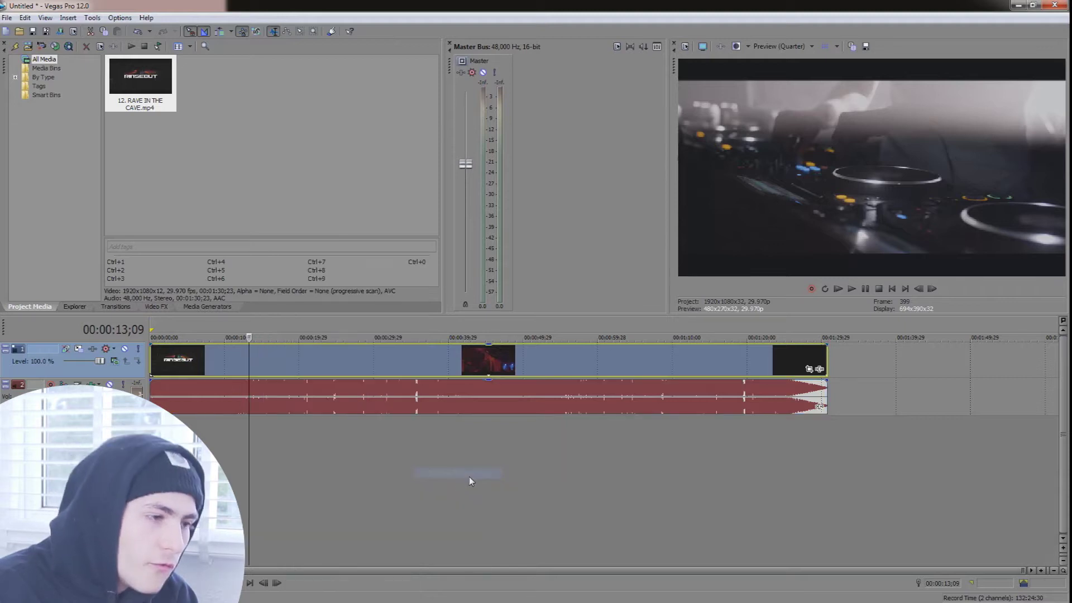
click(323, 395)
mouse_move(263, 396)
mouse_down()
mouse_move(809, 395)
mouse_move(318, 411)
mouse_move(263, 399)
mouse_up()
click(299, 397)
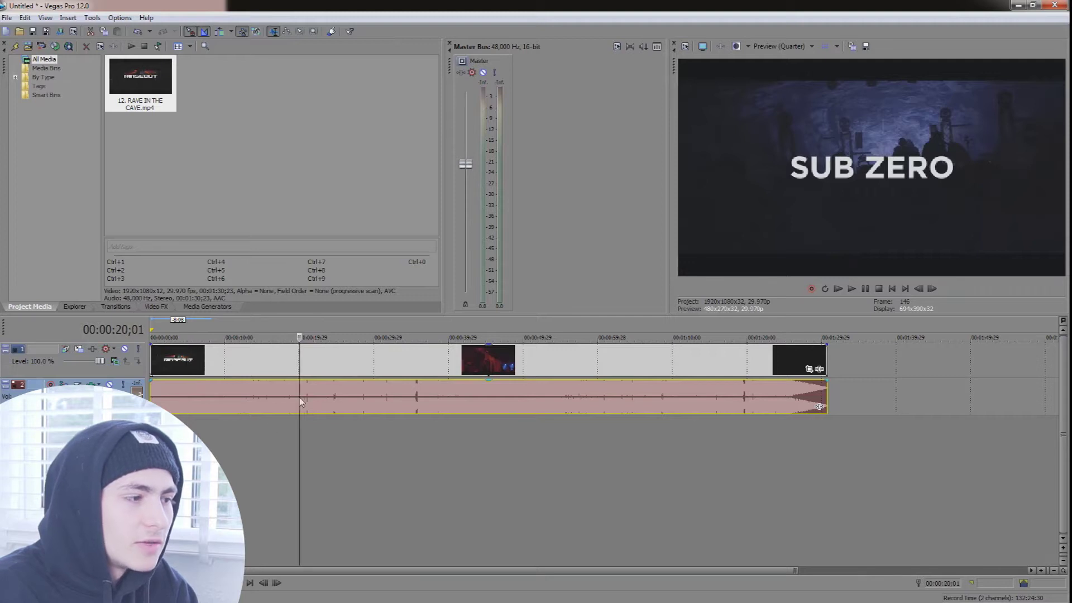
key(Delete)
Jump through the DJ BLAZIN, RAVE IN THE CAVE UK and TUSKAN title shots.
click(318, 361)
click(356, 363)
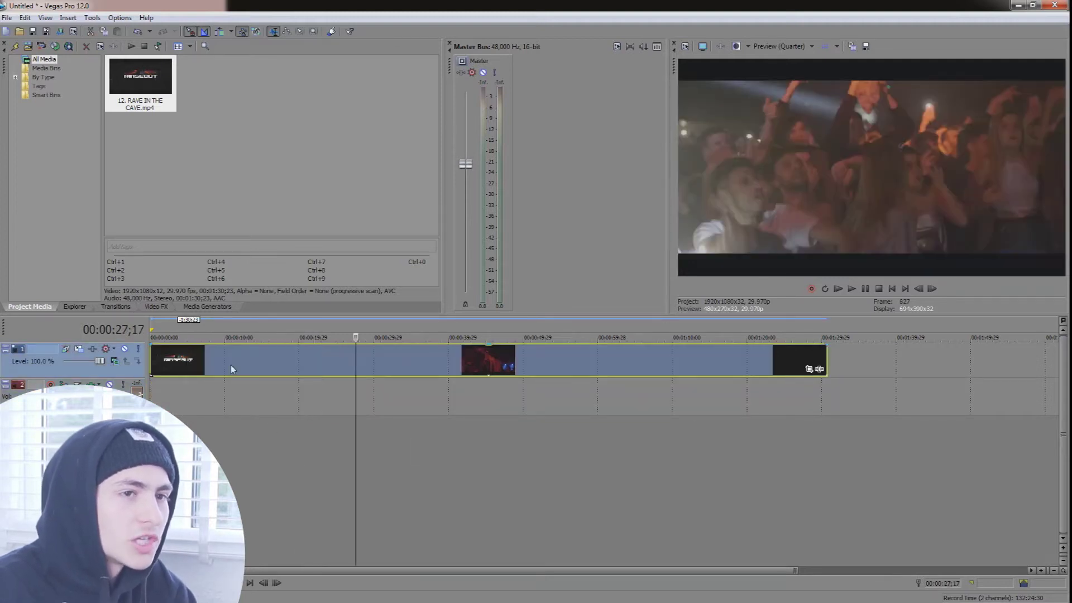
click(205, 364)
click(176, 364)
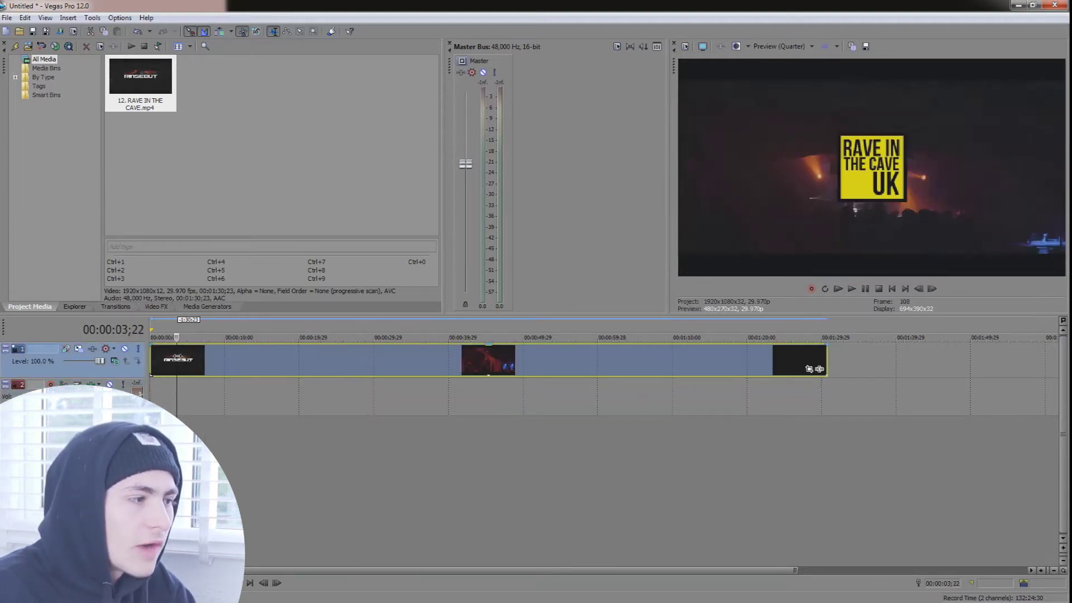
click(230, 361)
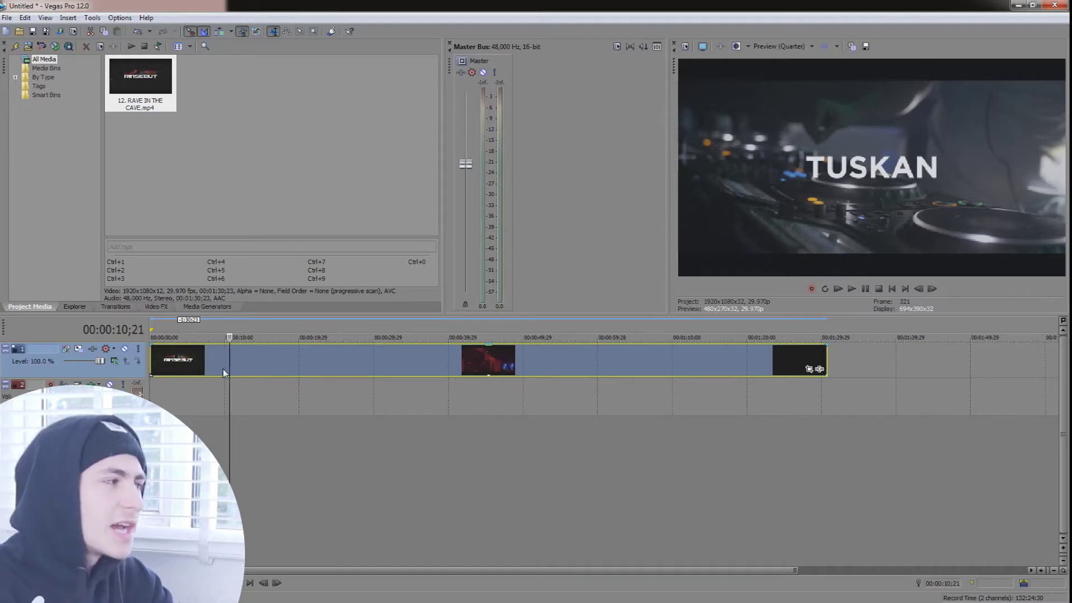
Undo the recent edits to bring the deleted audio event back.
key(ctrl+z)
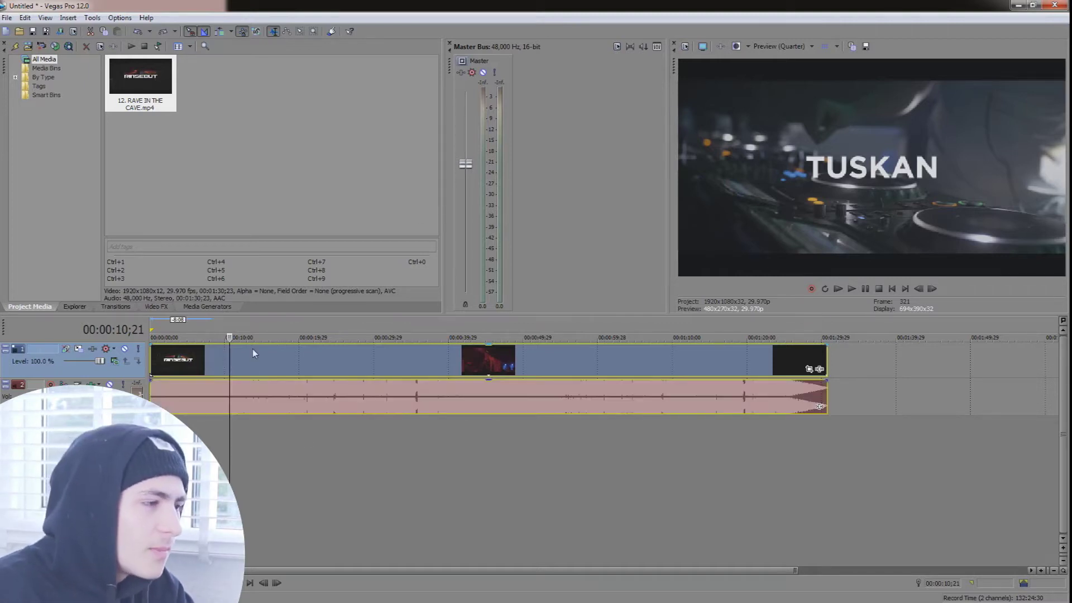
key(ctrl+z)
key(ctrl+z)
key(ctrl+z)
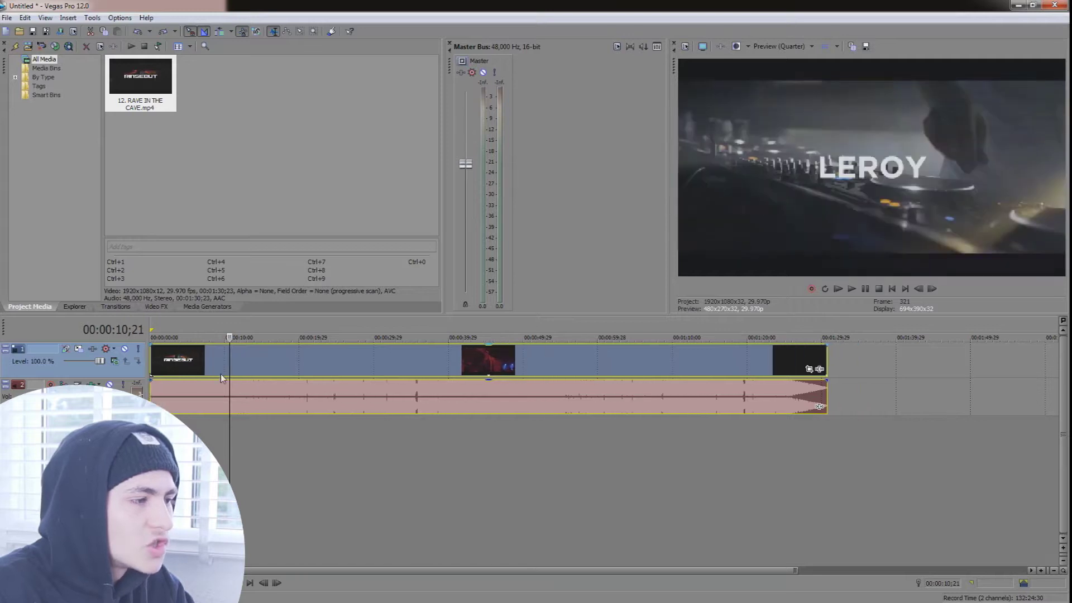
key(ctrl+z)
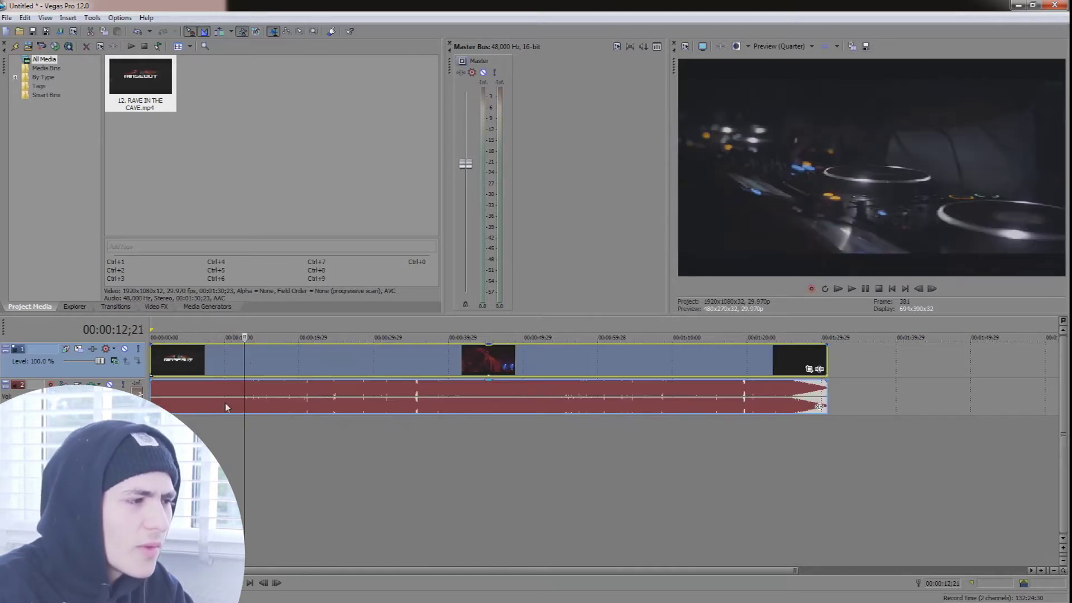
Check the HARRY SHOTTA and RAVE IN THE CAVE UK titles, then show the whole project.
click(226, 407)
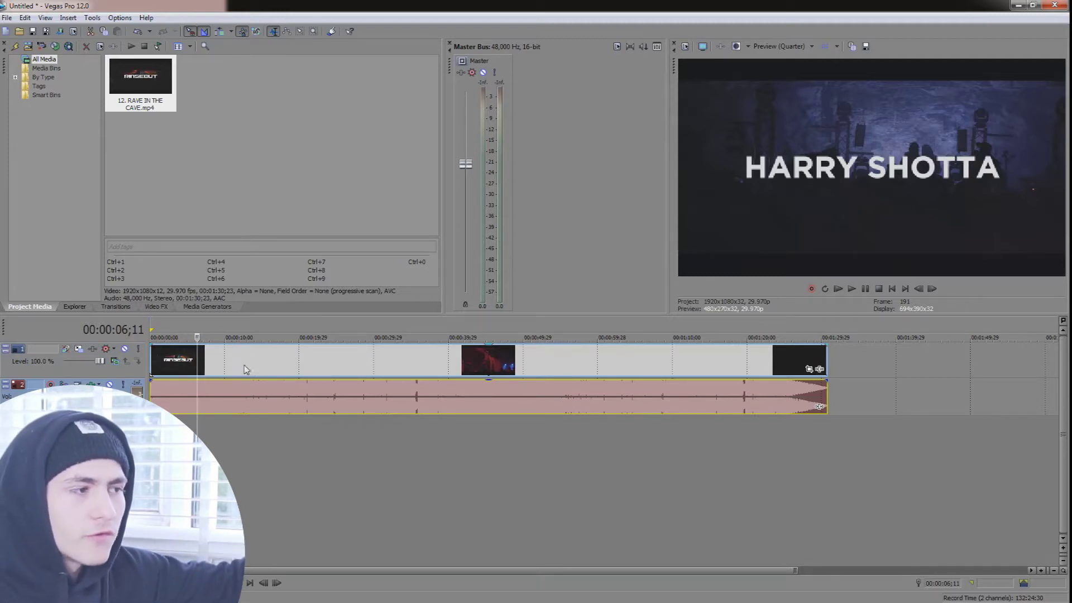
click(166, 363)
click(185, 356)
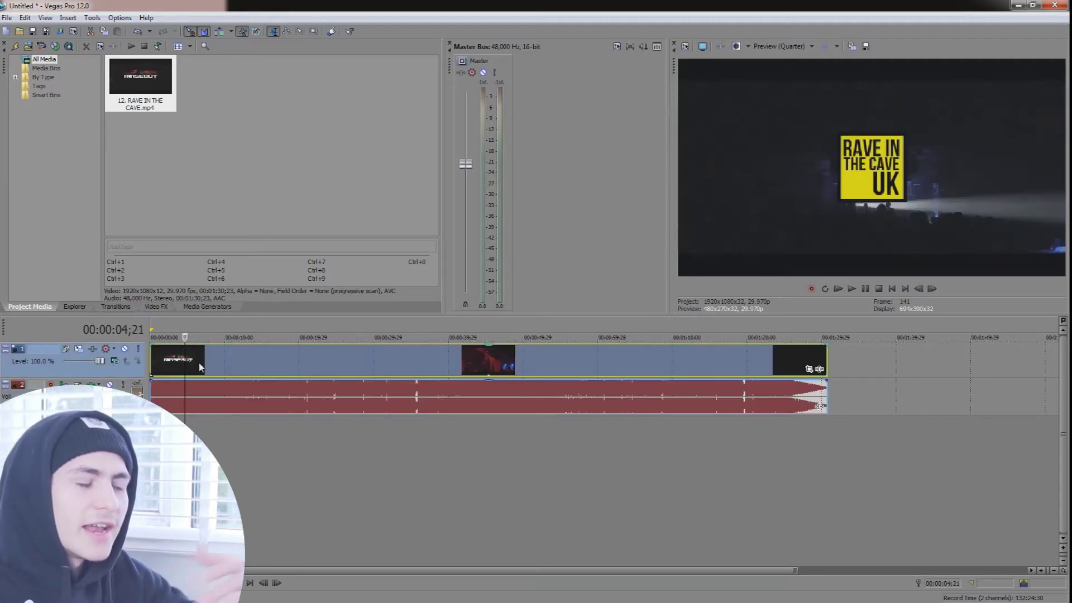
click(199, 366)
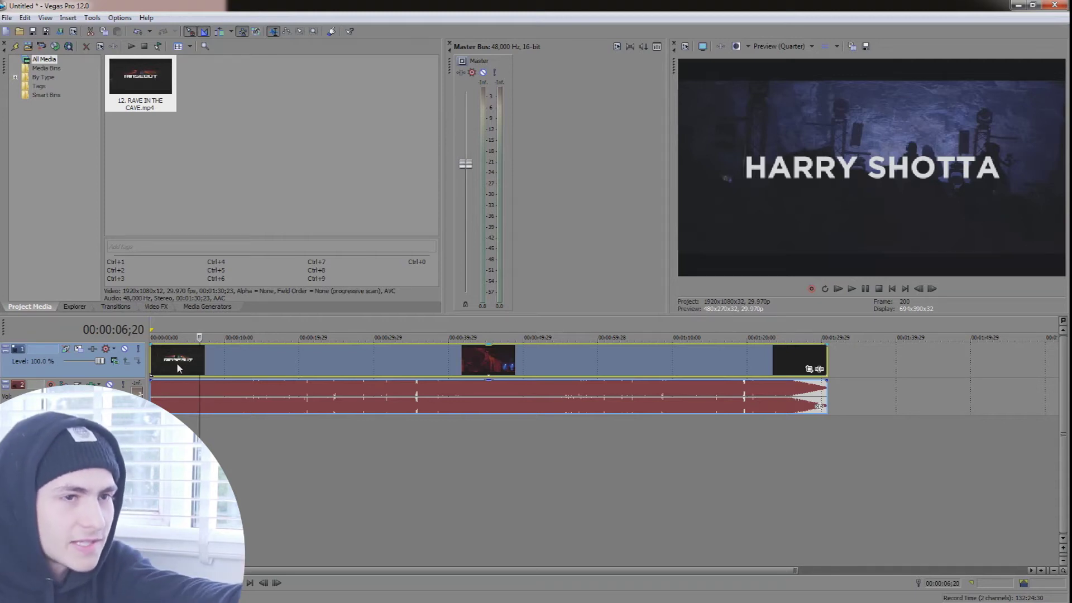
click(177, 364)
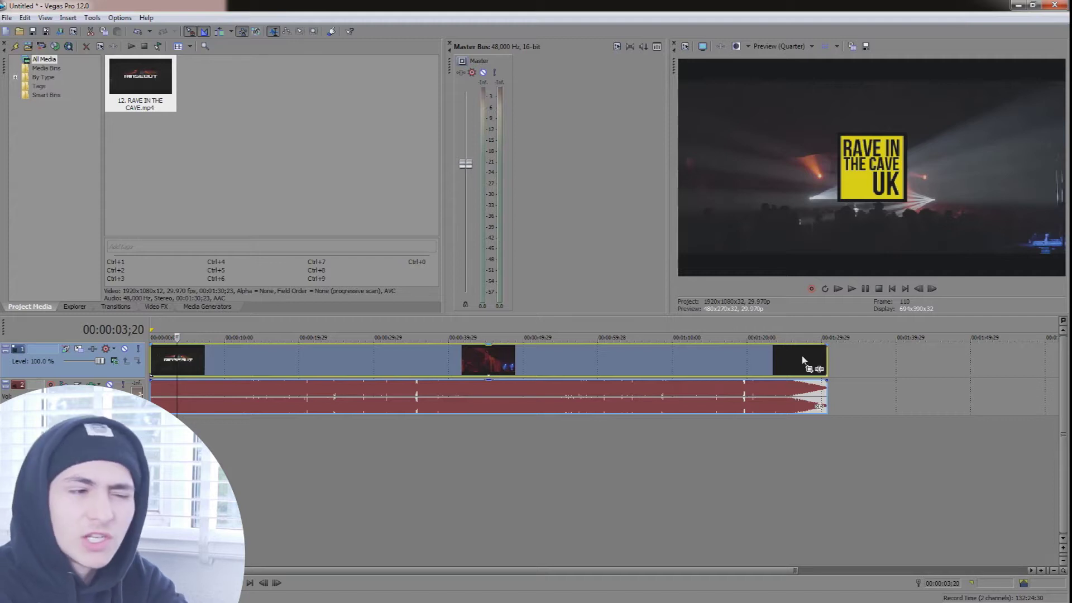
scroll(802, 360, down, 2)
click(354, 424)
click(291, 428)
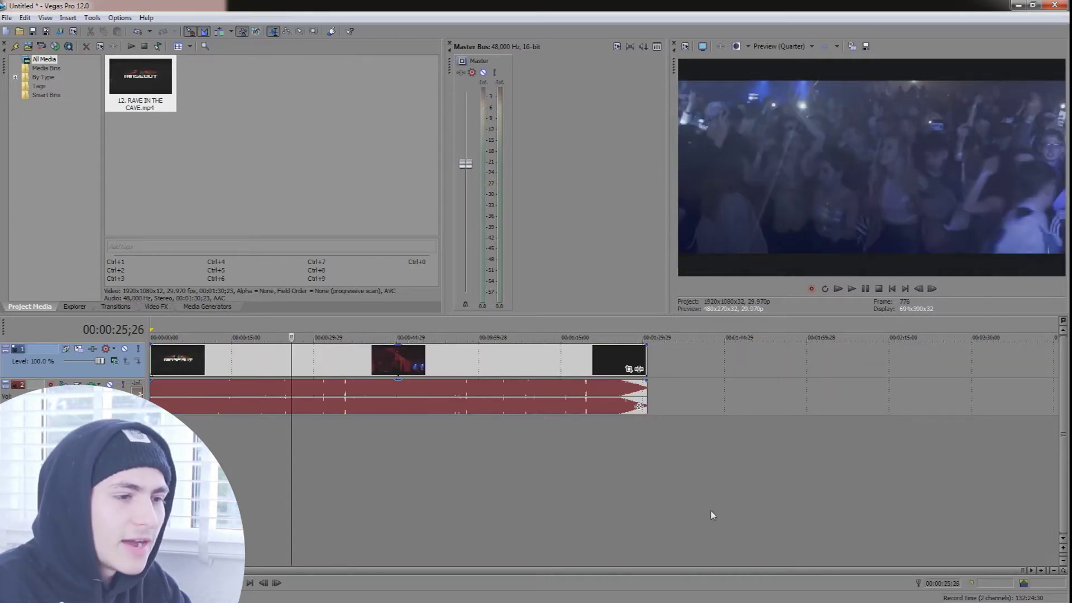
Insert an empty video track above the club video.
right_click(676, 435)
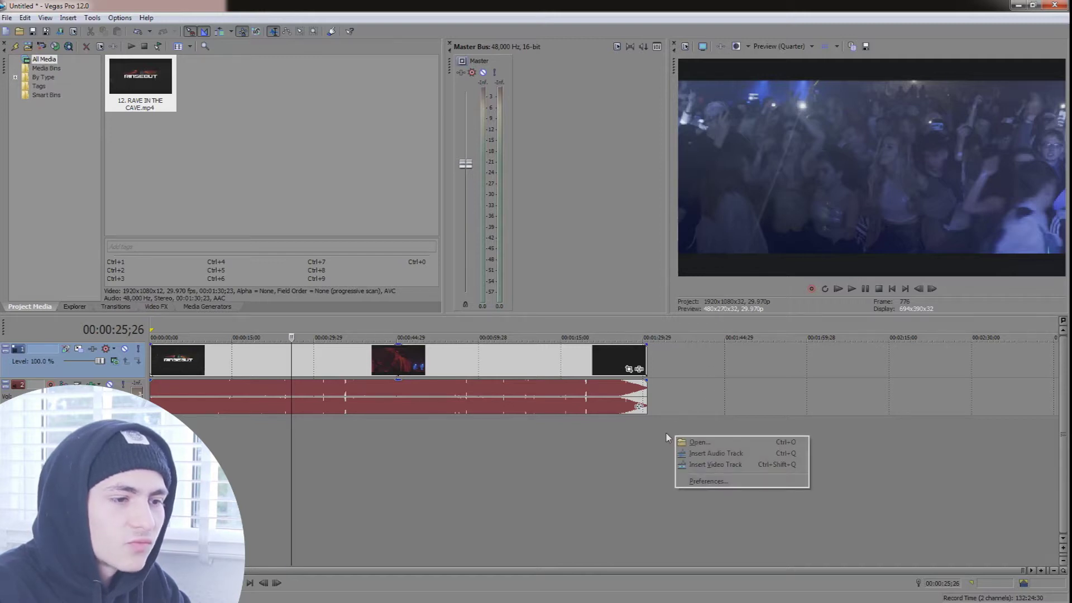
right_click(666, 434)
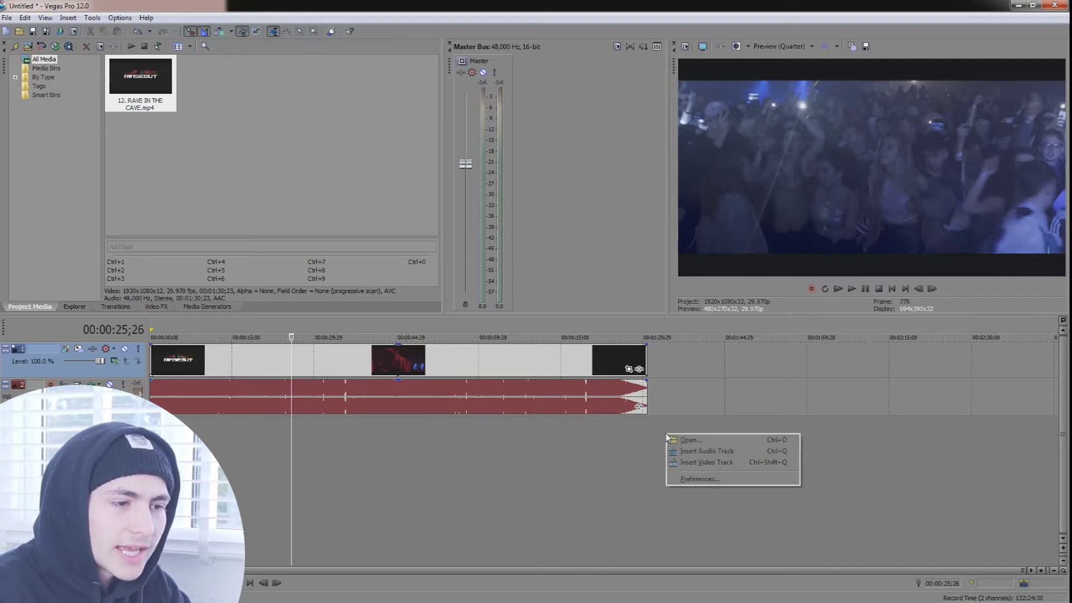
click(721, 463)
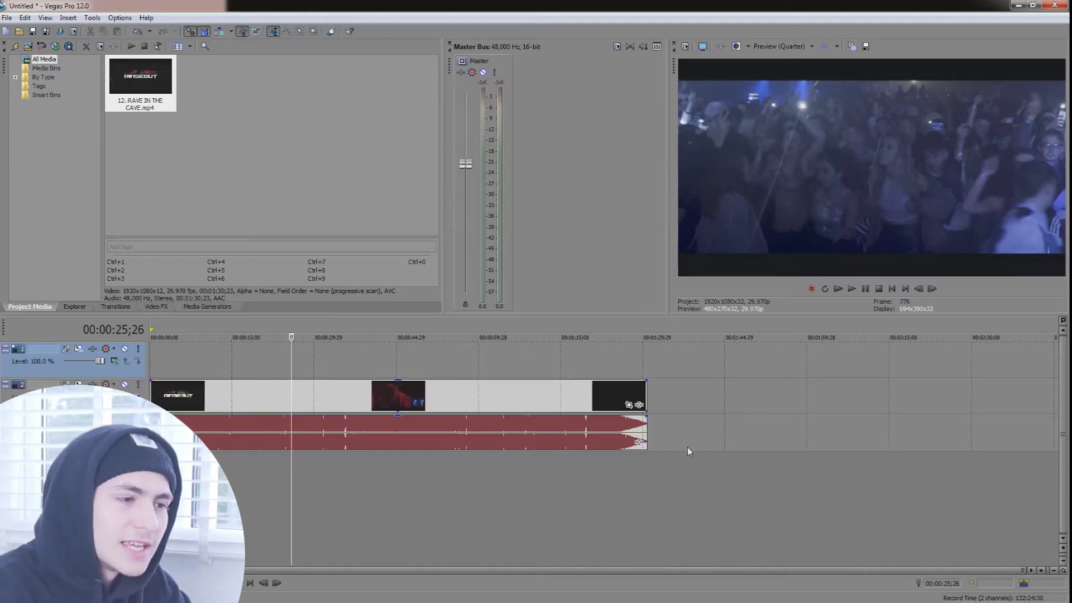
Insert an empty audio track below the club audio.
right_click(811, 479)
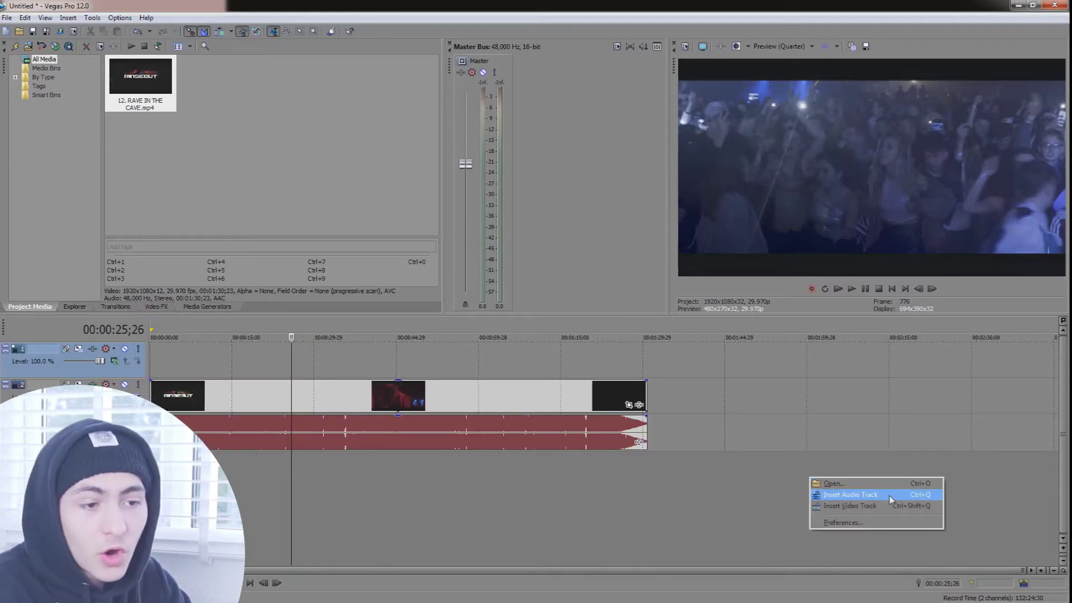
click(886, 497)
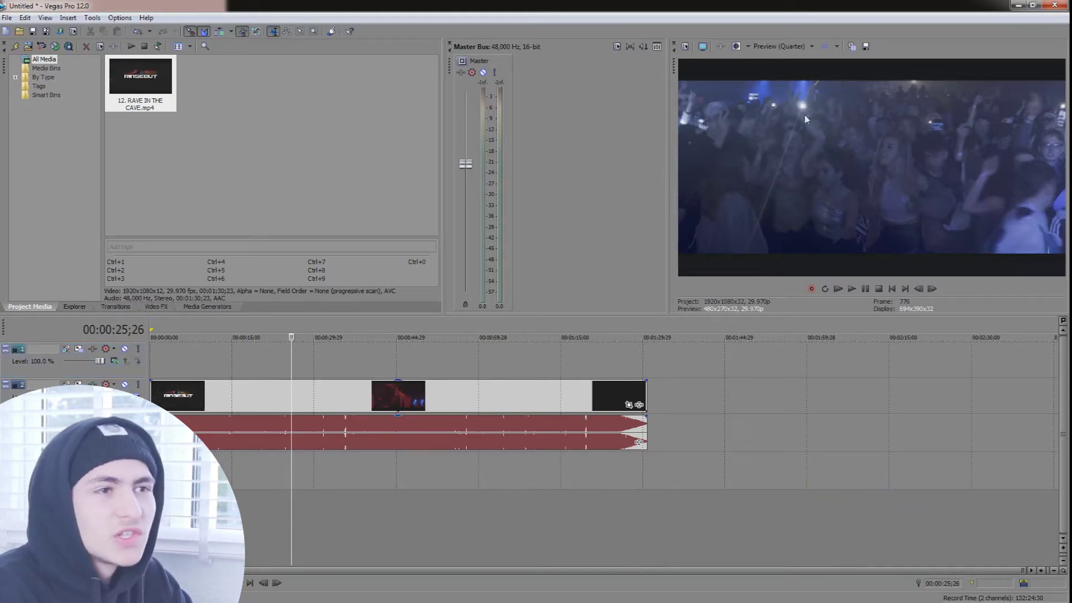
click(799, 48)
click(799, 48)
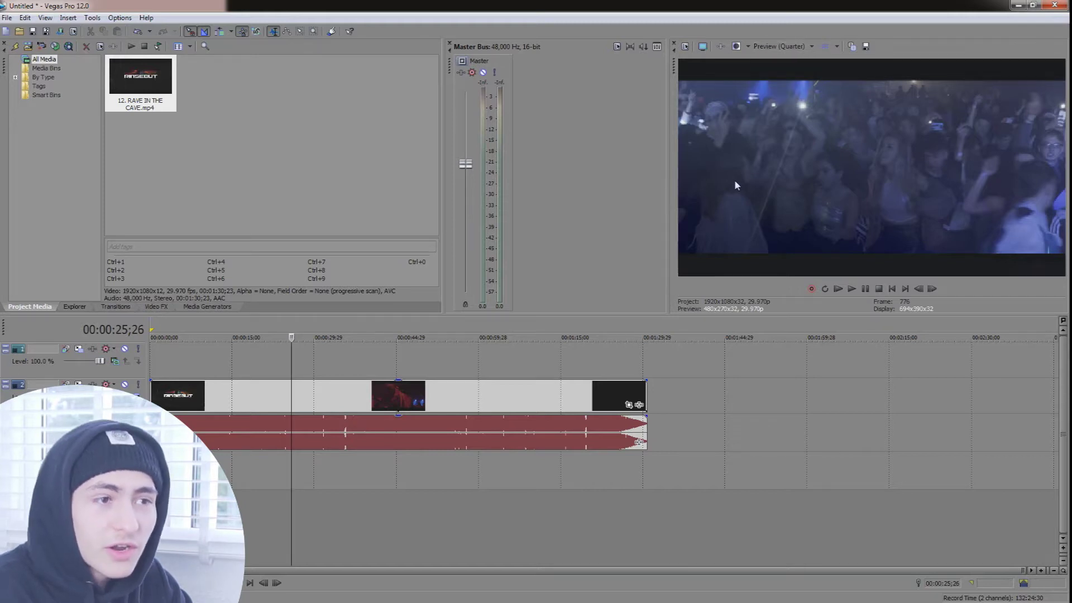
Keep the preview quality at Preview (Quarter).
click(781, 45)
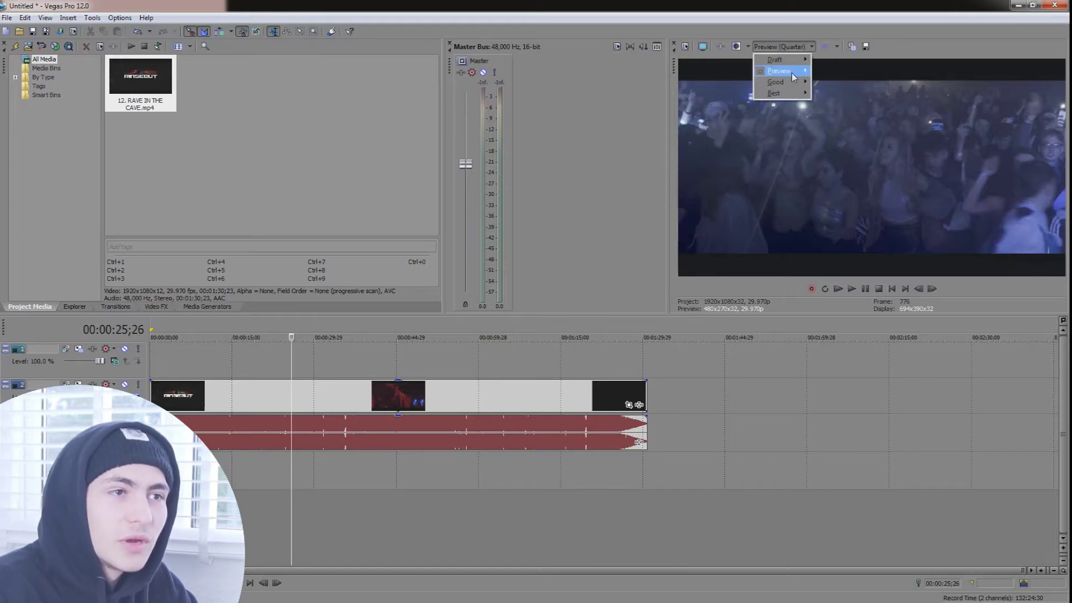
mouse_move(796, 74)
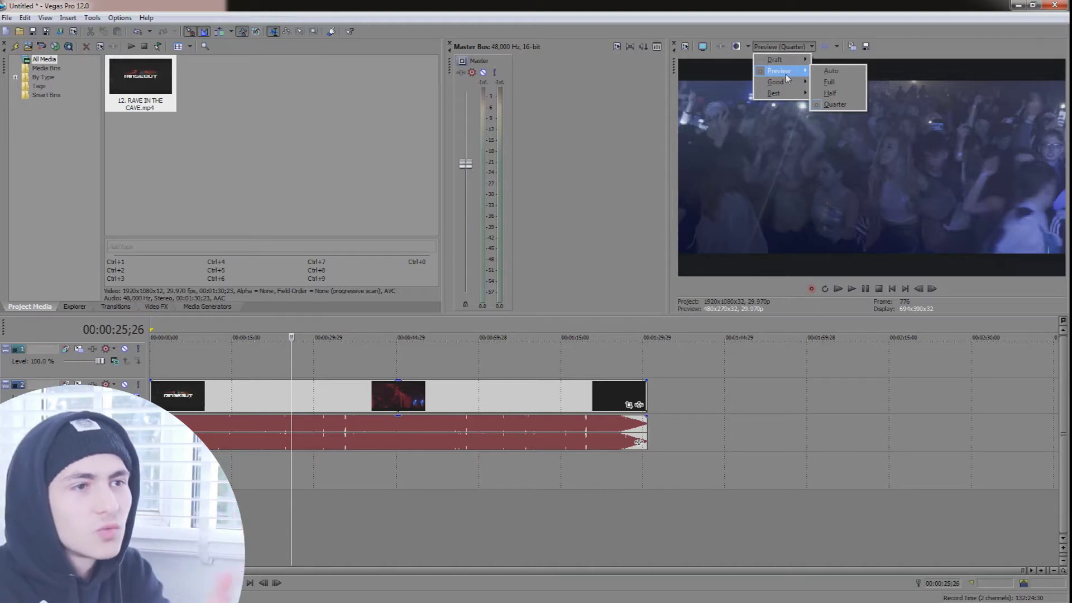
click(833, 106)
Pull the club audio's volume envelope fully down and play from the start to check.
key(Home)
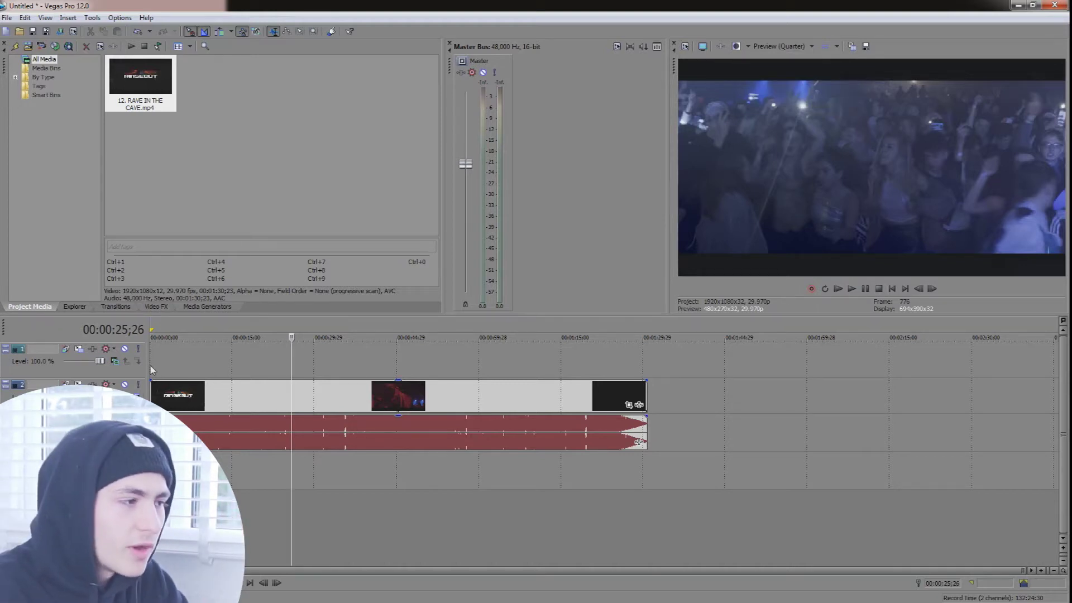
drag(196, 416, 196, 448)
key(space)
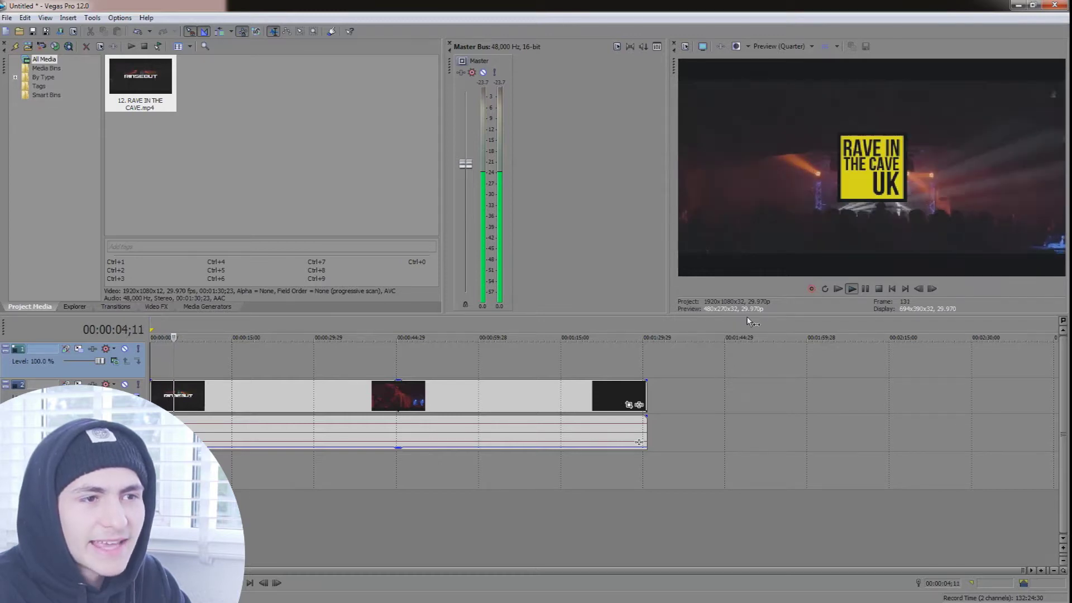
key(space)
Play back the crowd shot at 24 seconds and the DJ shot near 30 seconds.
click(282, 362)
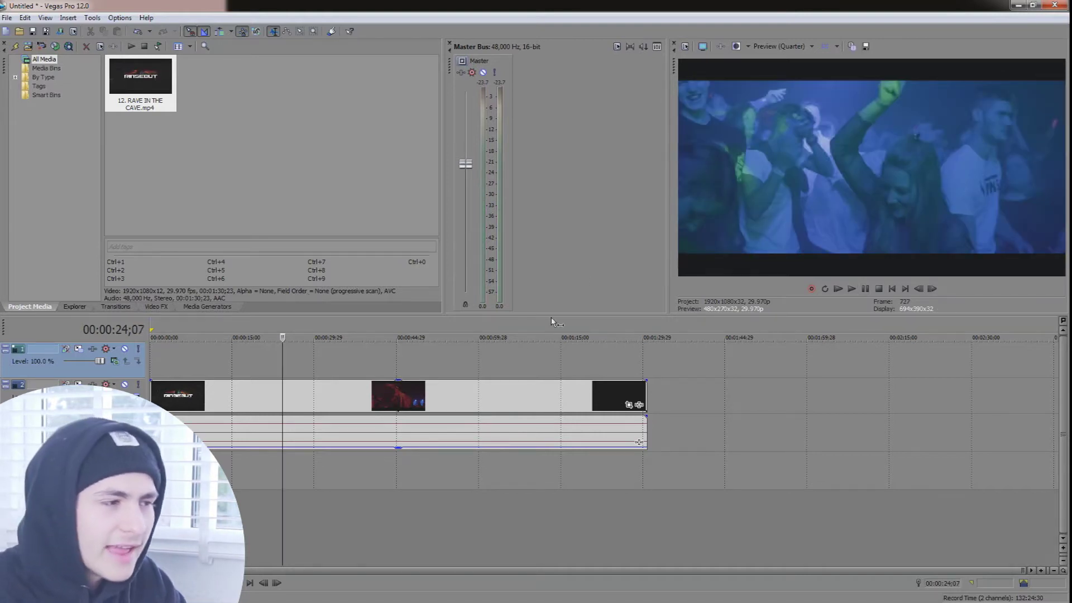
click(315, 365)
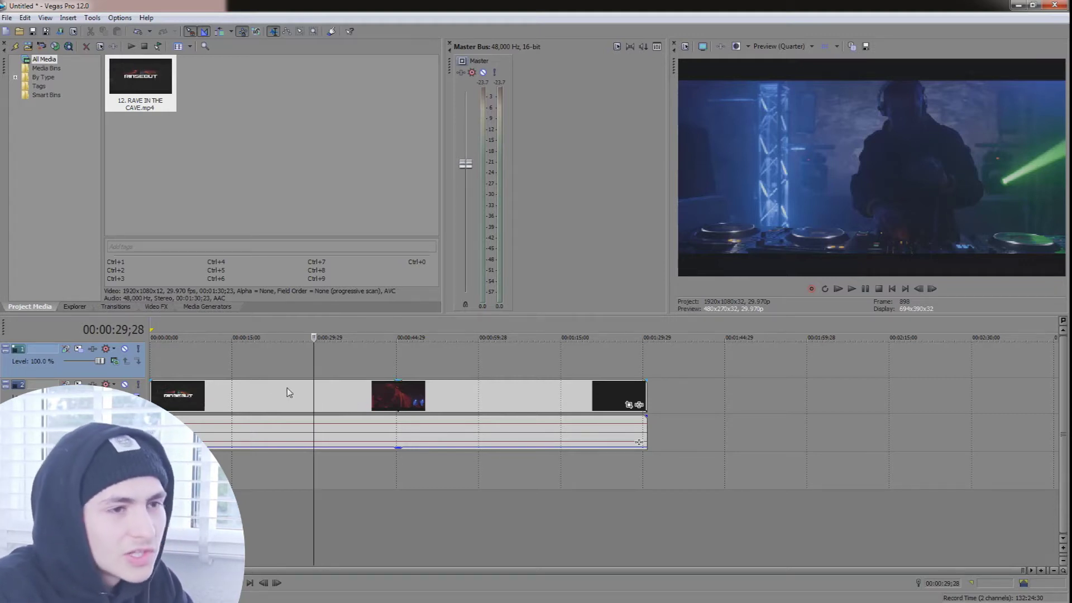
click(852, 290)
click(878, 288)
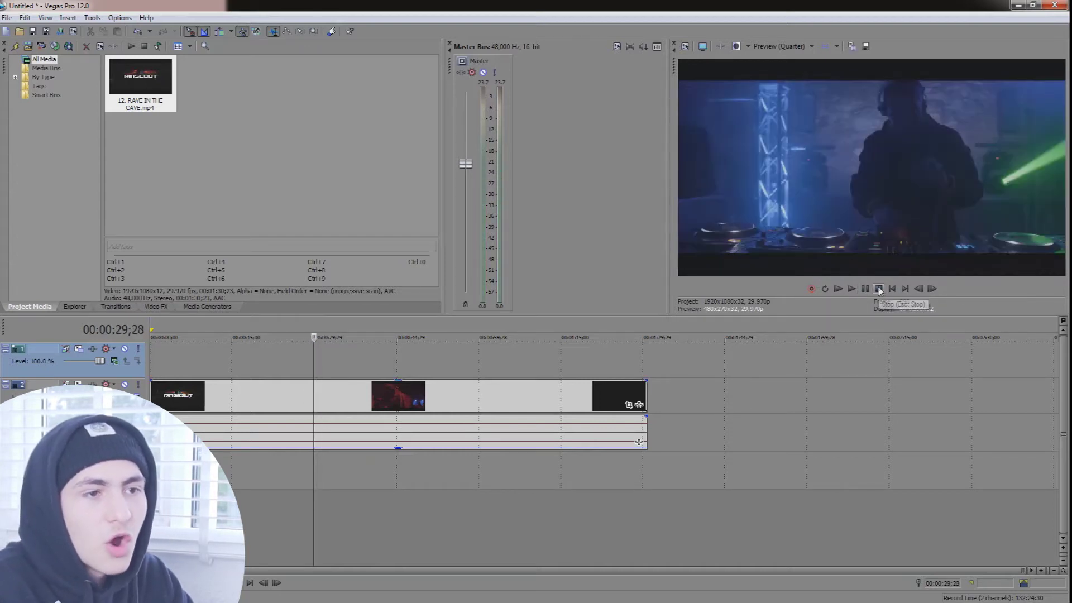
key(space)
key(space)
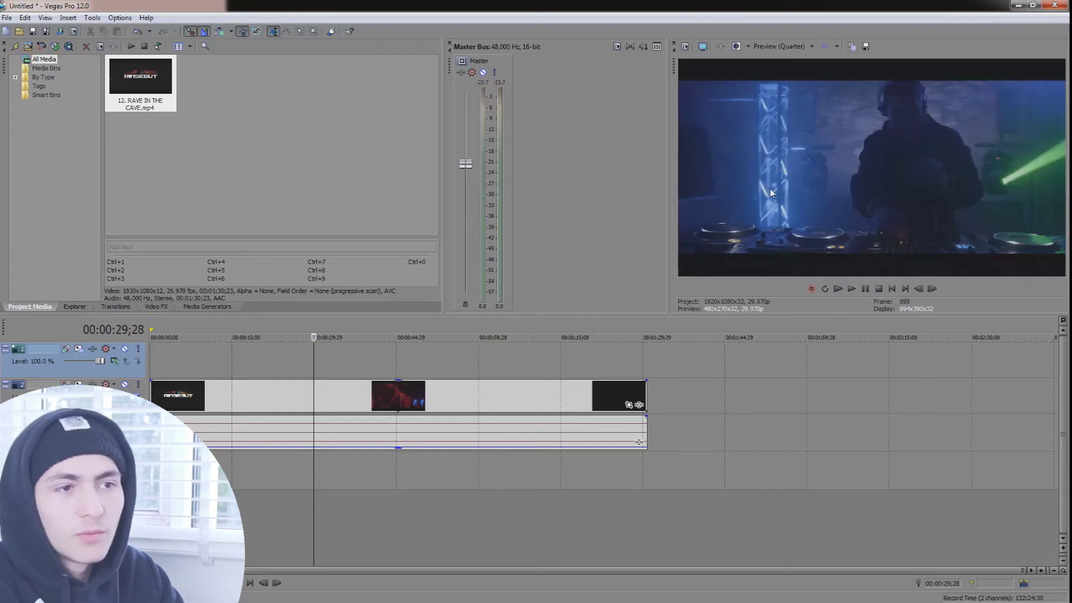
Select the club video event and mark a loop region from 0 to about 15 seconds.
click(504, 401)
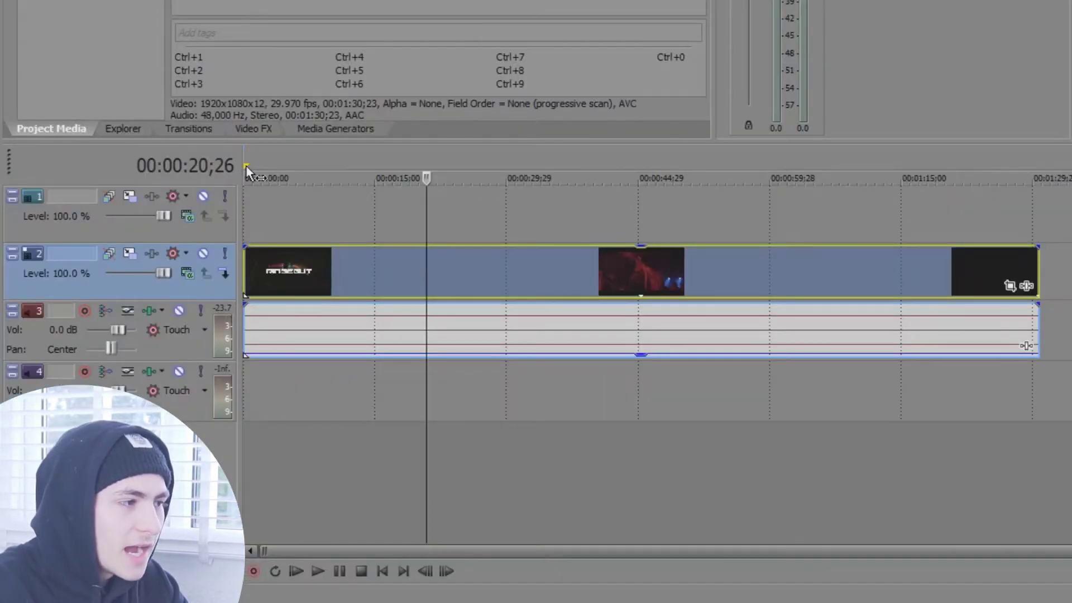
mouse_move(246, 165)
mouse_down()
mouse_move(366, 185)
mouse_move(395, 204)
mouse_move(452, 200)
mouse_move(244, 212)
mouse_move(395, 222)
mouse_move(463, 240)
mouse_move(376, 255)
mouse_up()
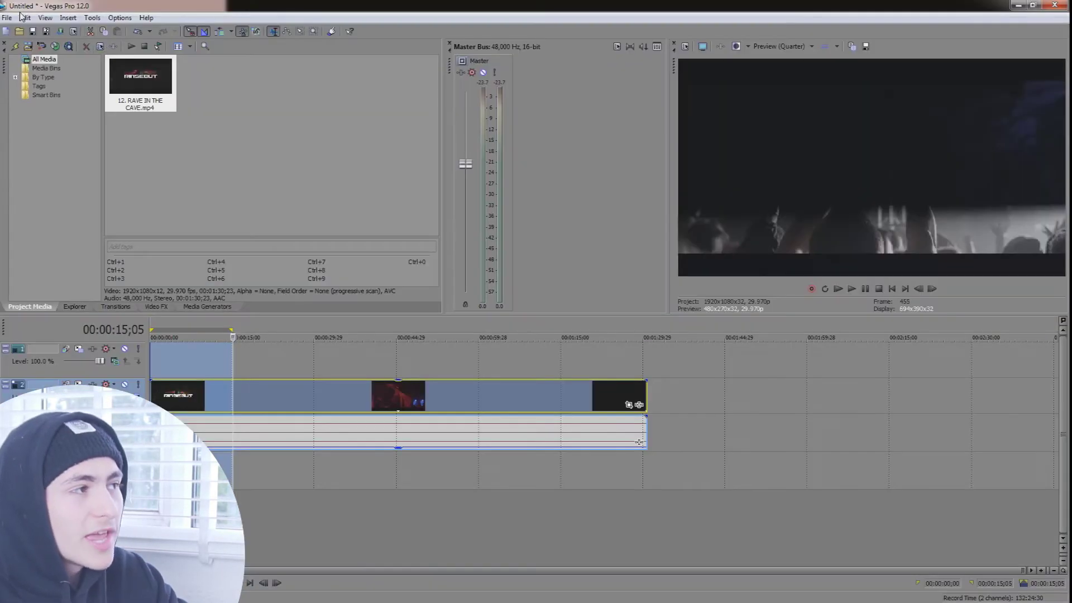
click(7, 17)
Cancel the render settings and place the playhead on the video event.
click(30, 97)
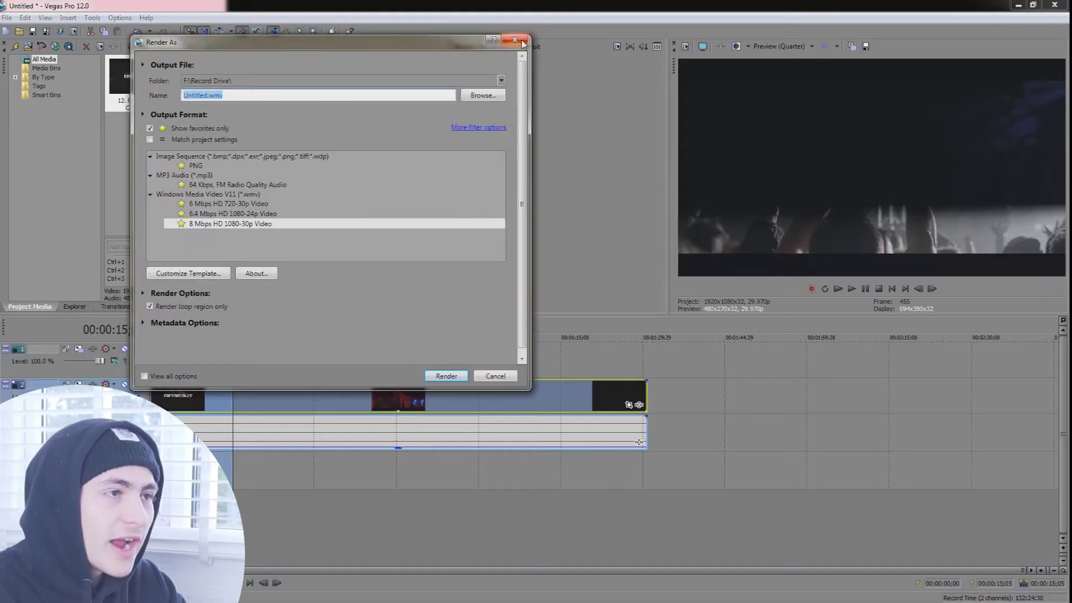
key(Escape)
click(217, 362)
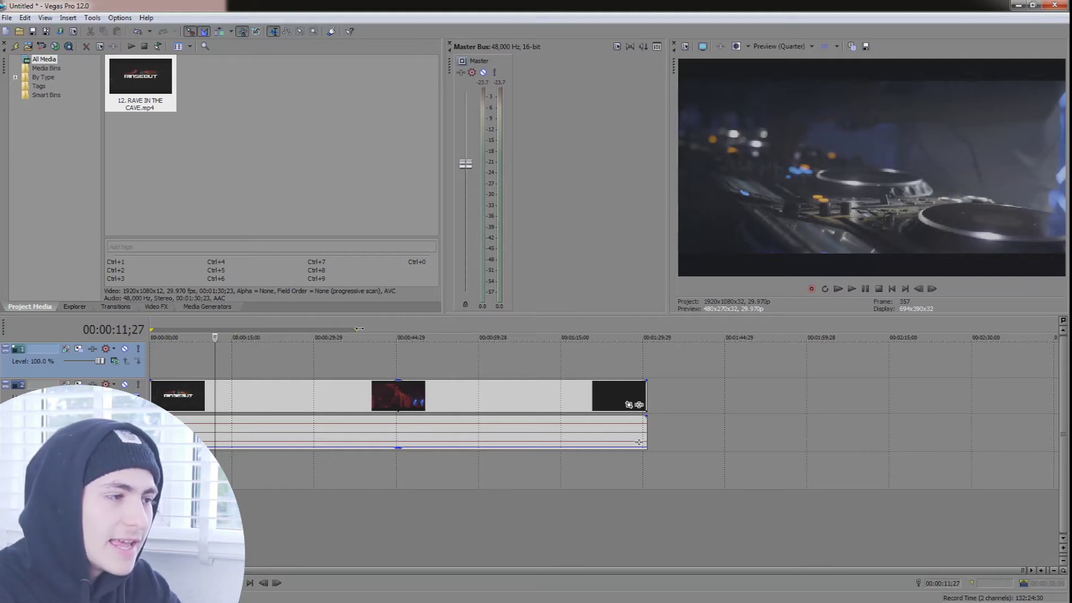
click(258, 364)
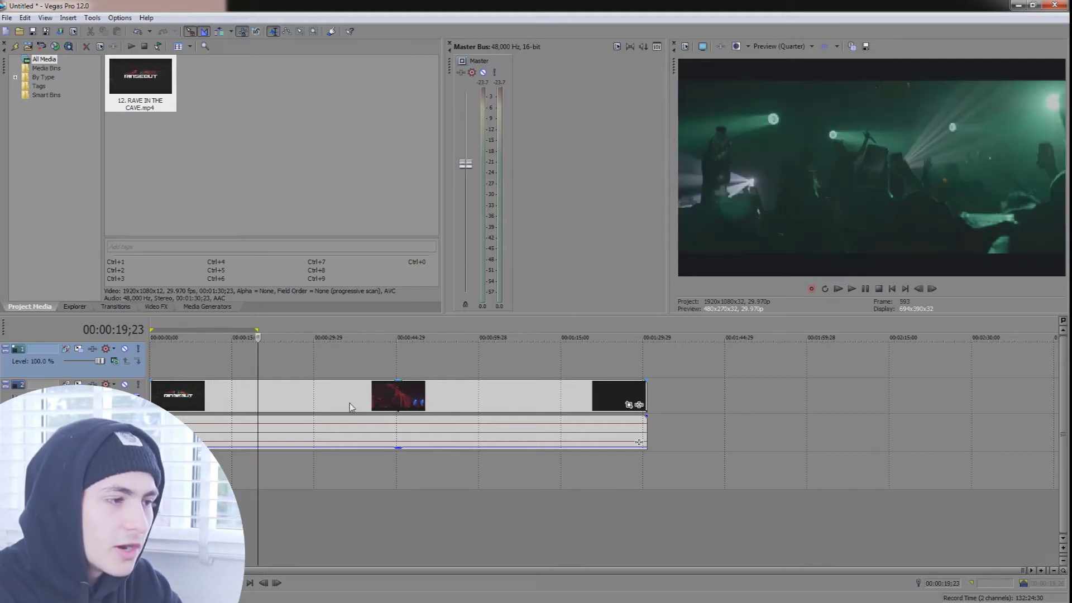
Select the clip's full length to 00:01:30;23 and set the audio gain to -6.1 dB.
double_click(357, 403)
click(480, 406)
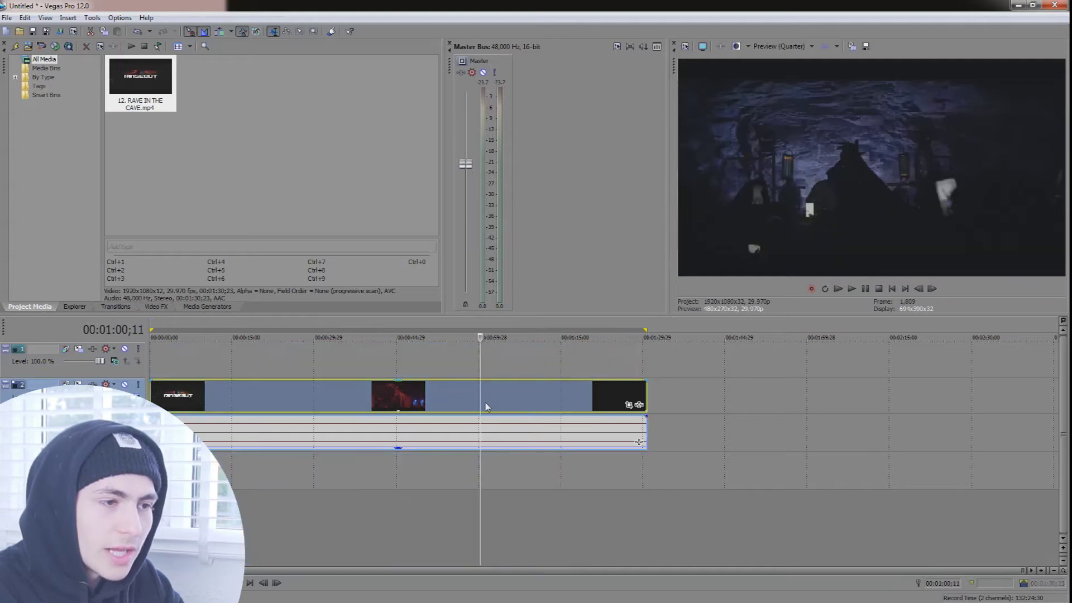
double_click(504, 397)
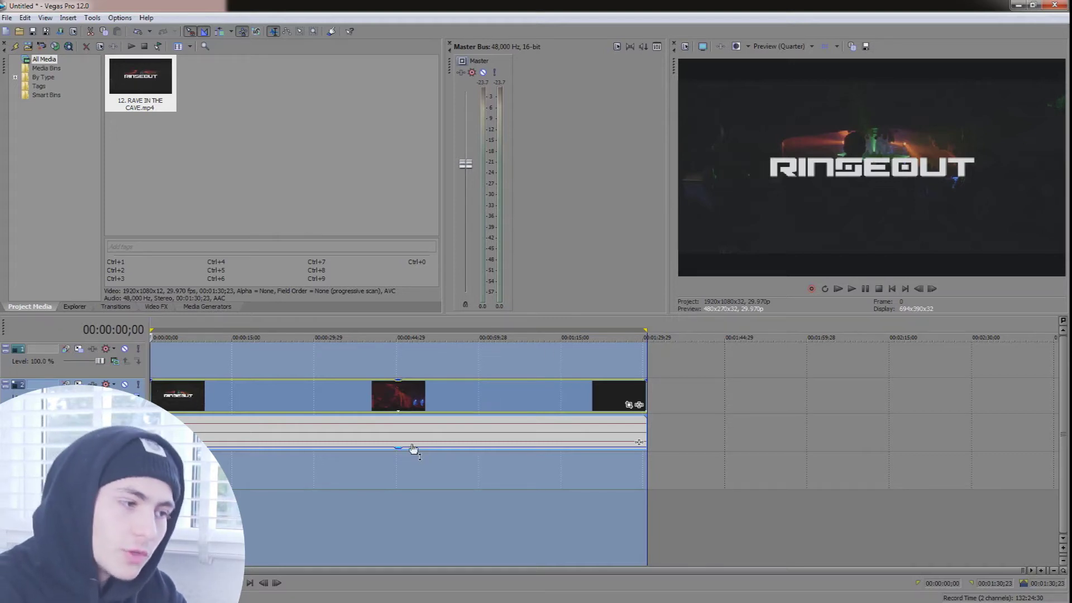
drag(418, 407, 410, 433)
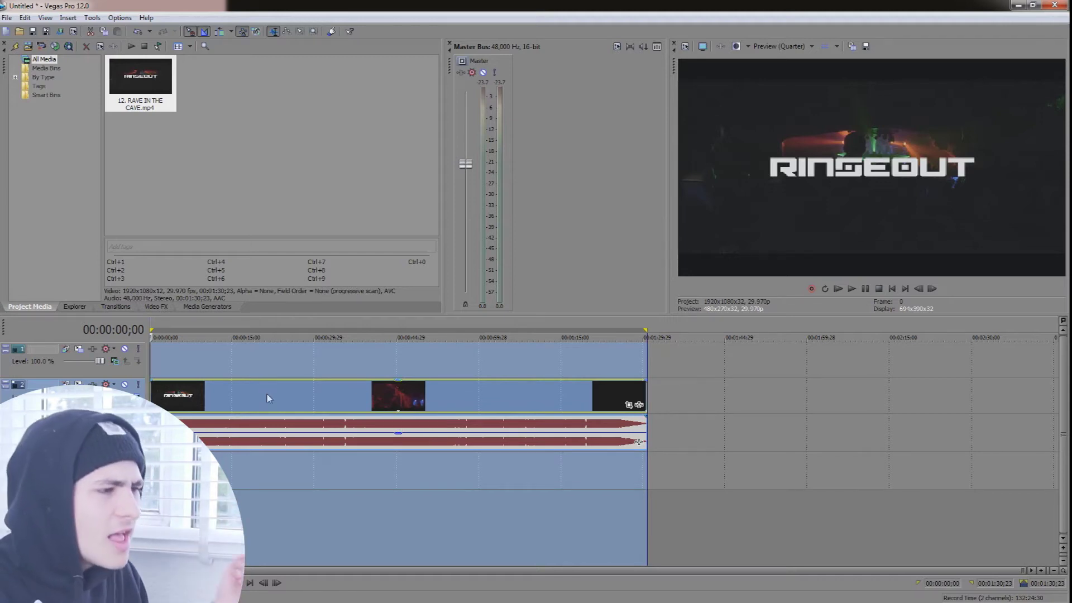
Clear the time selection and move through the project from start to end.
click(247, 399)
key(Home)
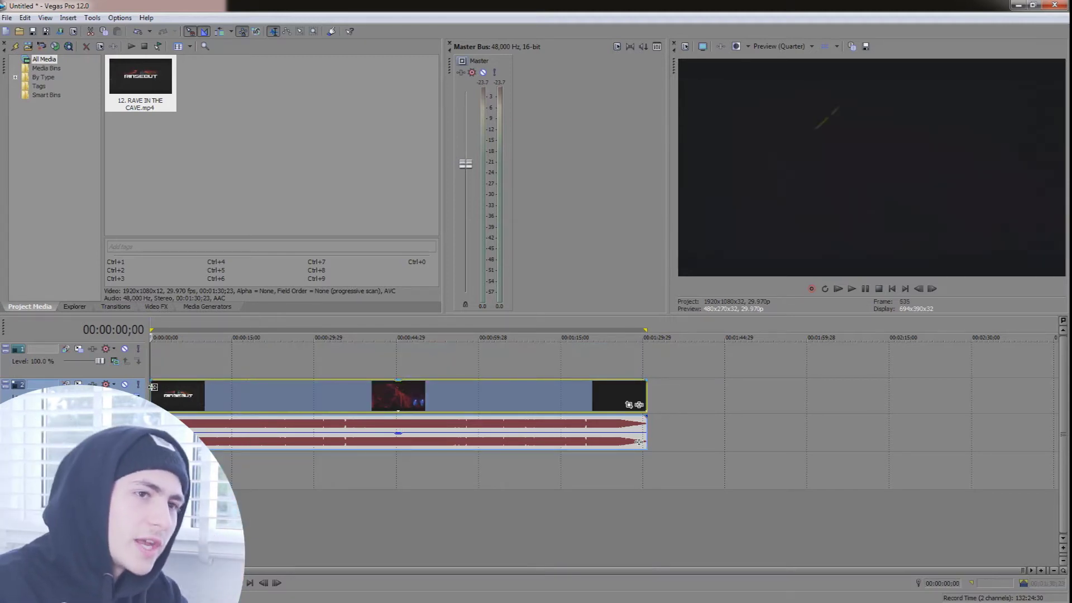
scroll(304, 417, up, 5)
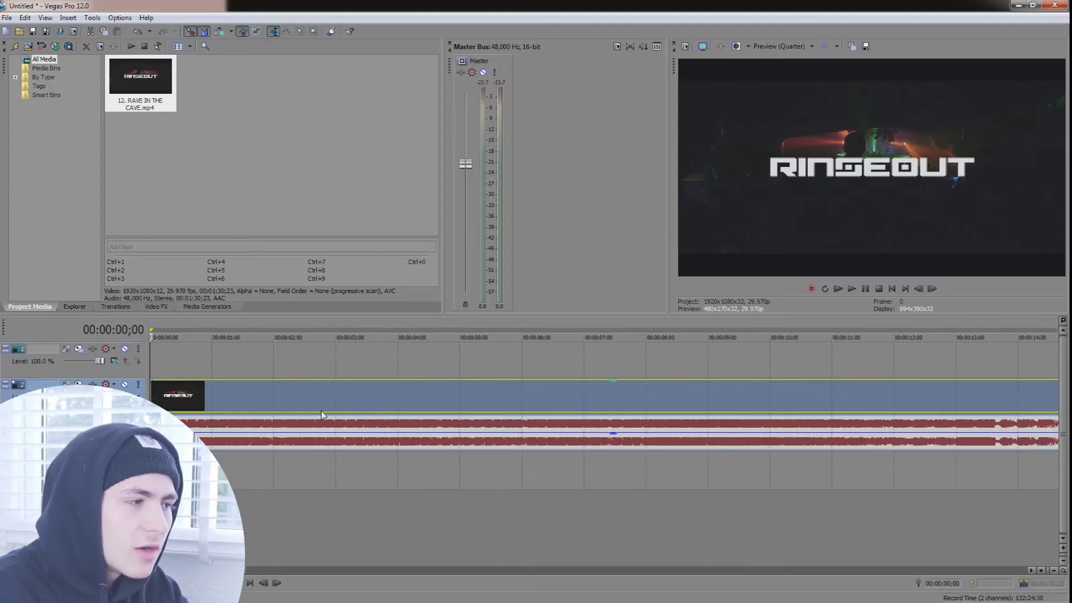
scroll(320, 414, down, 3)
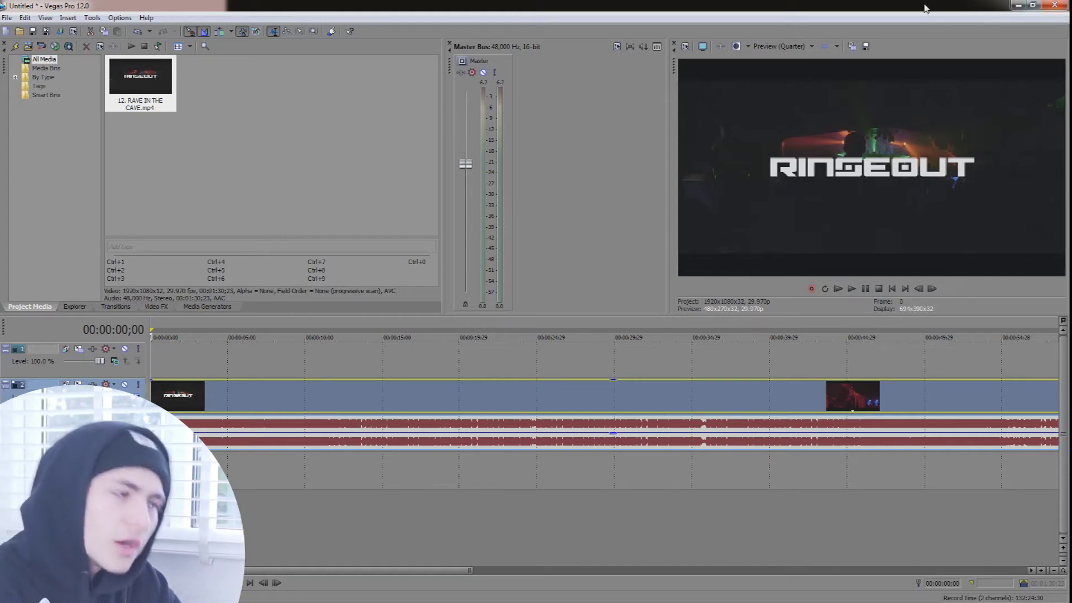
scroll(490, 385, down, 3)
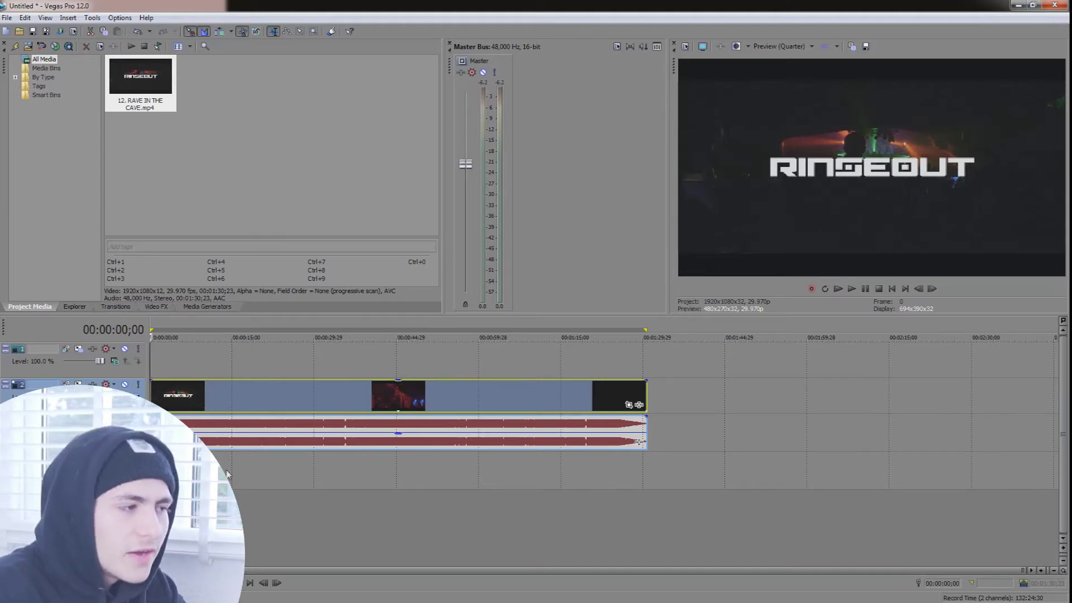
scroll(178, 390, up, 2)
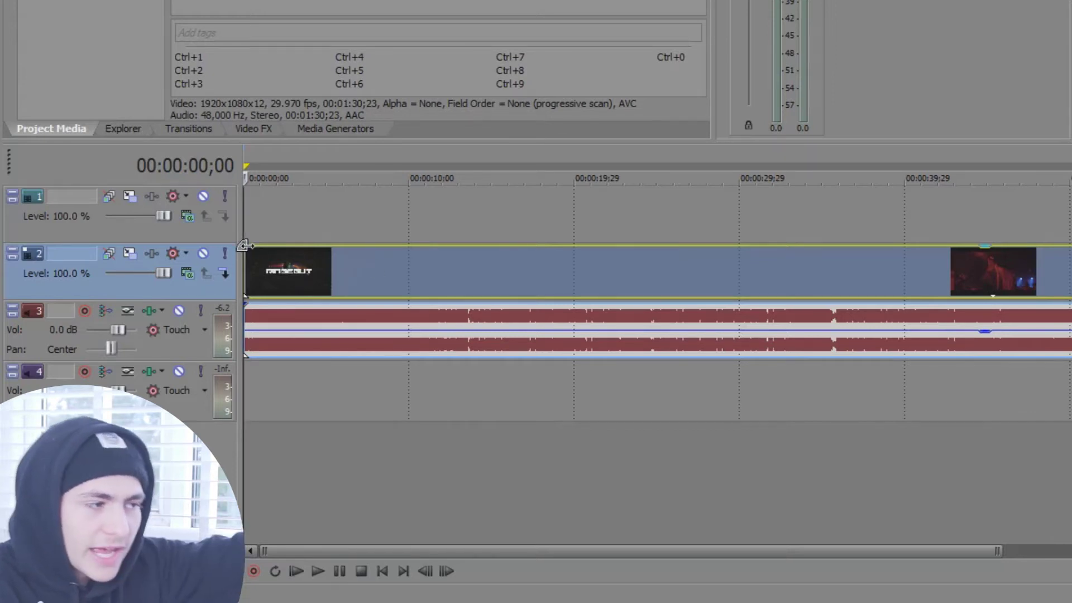
scroll(244, 246, down, 2)
key(End)
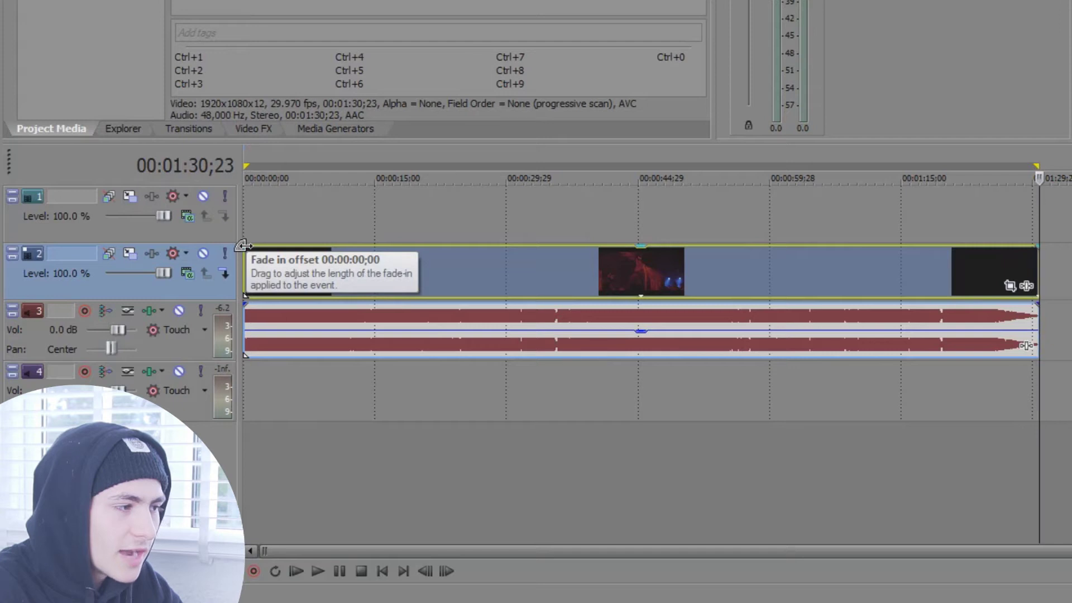
Add fade-ins to the video and audio starts and lower the audio to about -18.8 dB.
drag(247, 247, 330, 246)
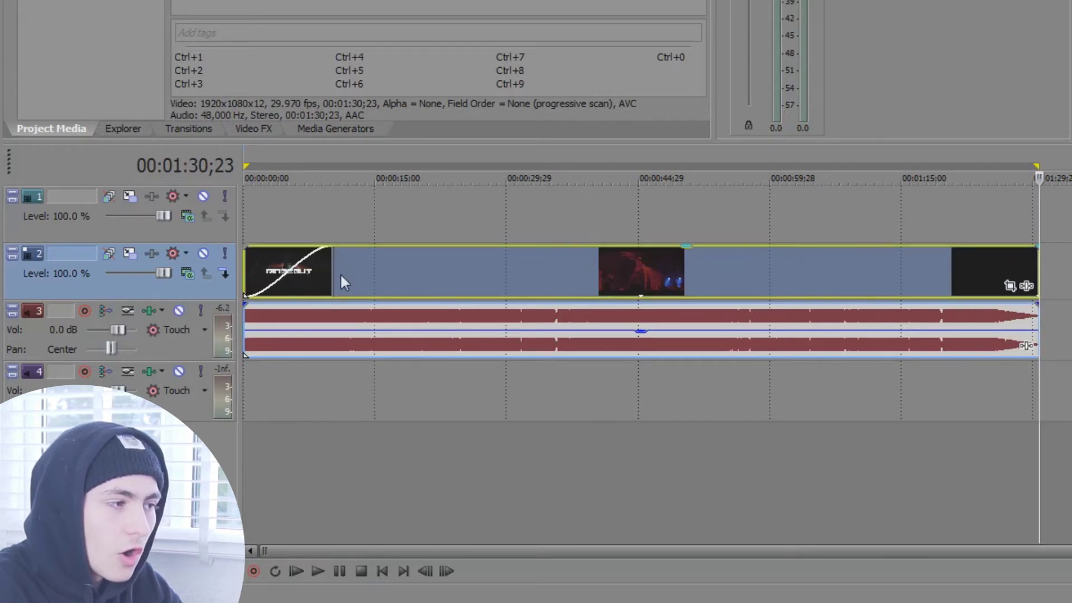
drag(243, 305, 328, 313)
click(249, 315)
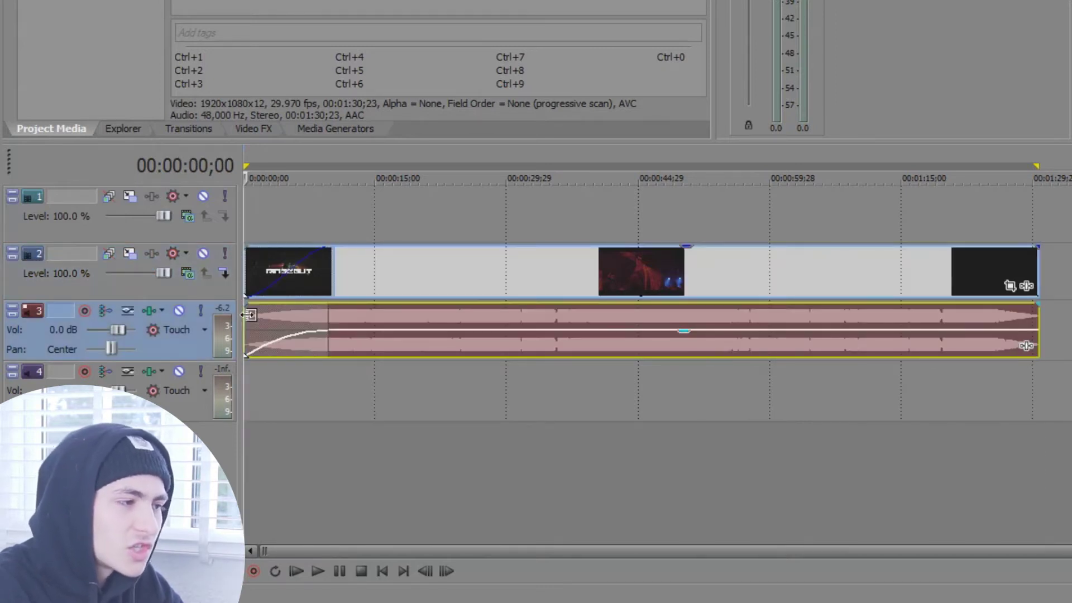
key(space)
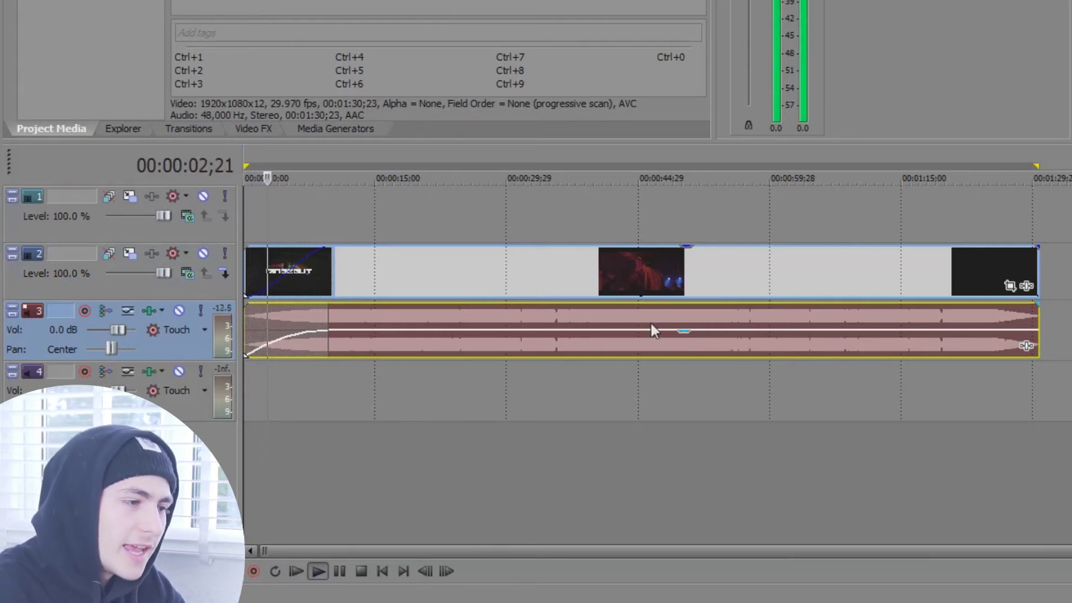
drag(650, 328, 629, 358)
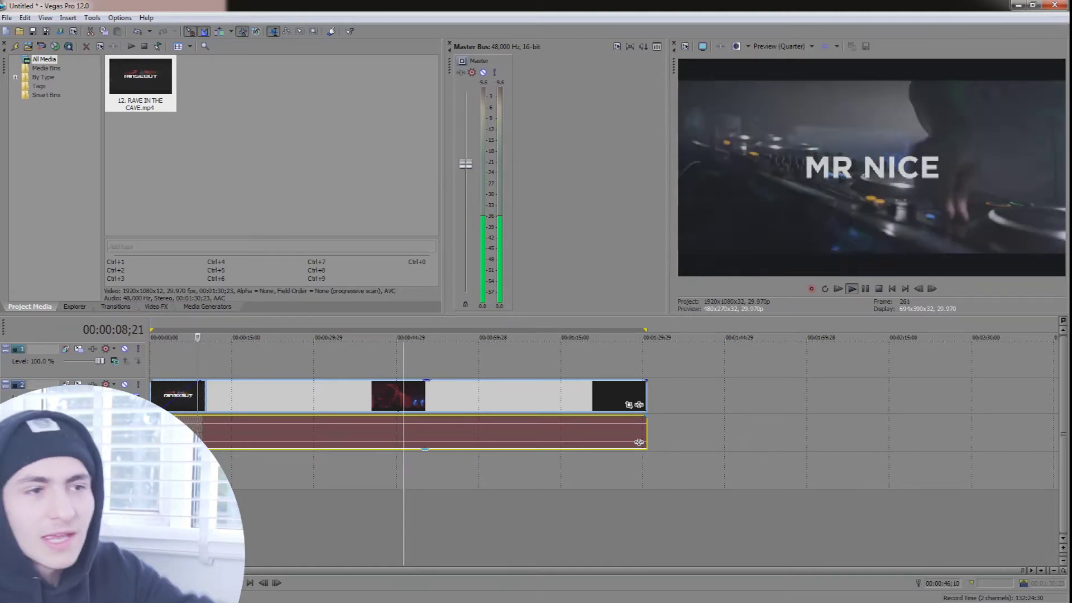
key(space)
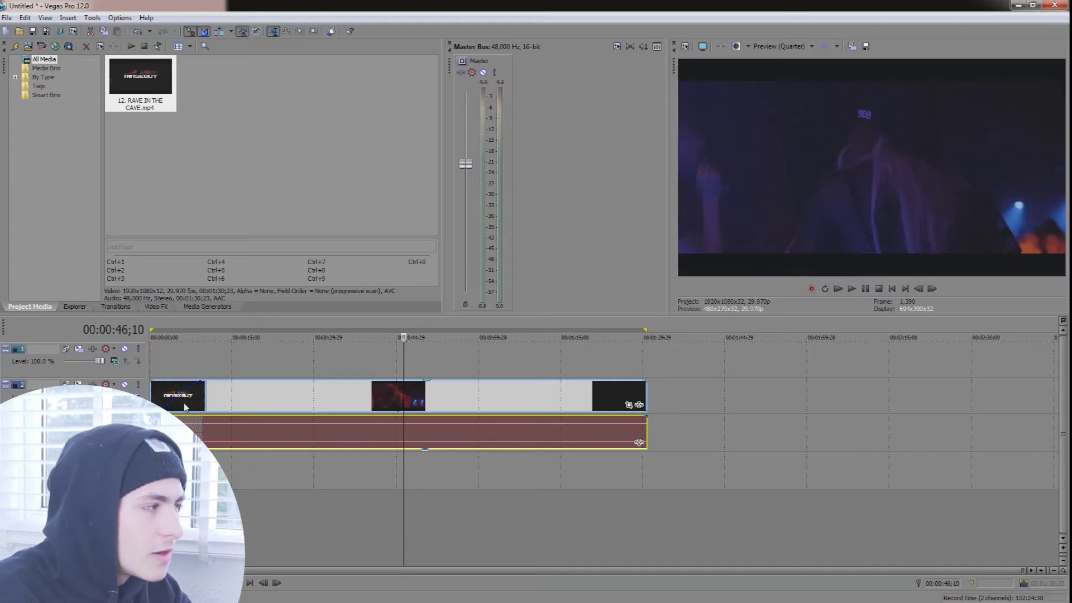
Play through the RAVE IN THE CAVE UK and SUB ZERO title cards.
click(279, 394)
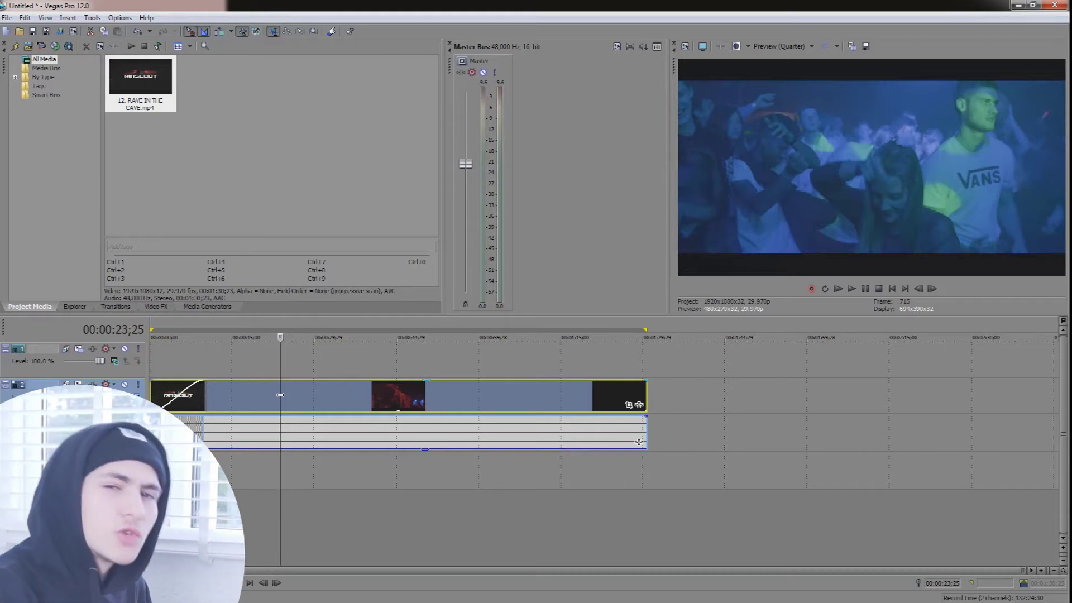
click(163, 363)
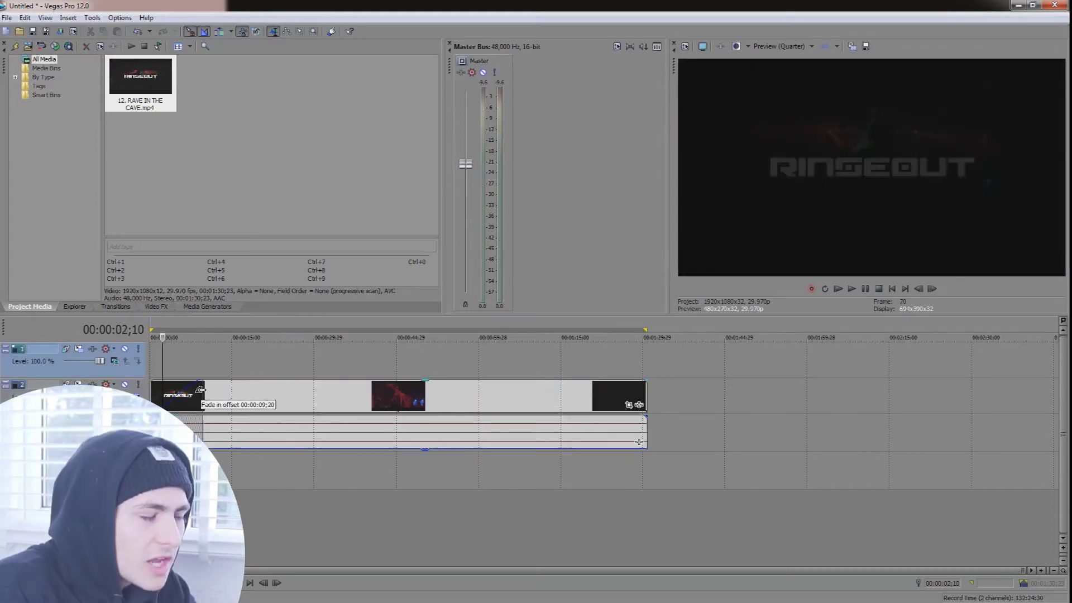
click(172, 366)
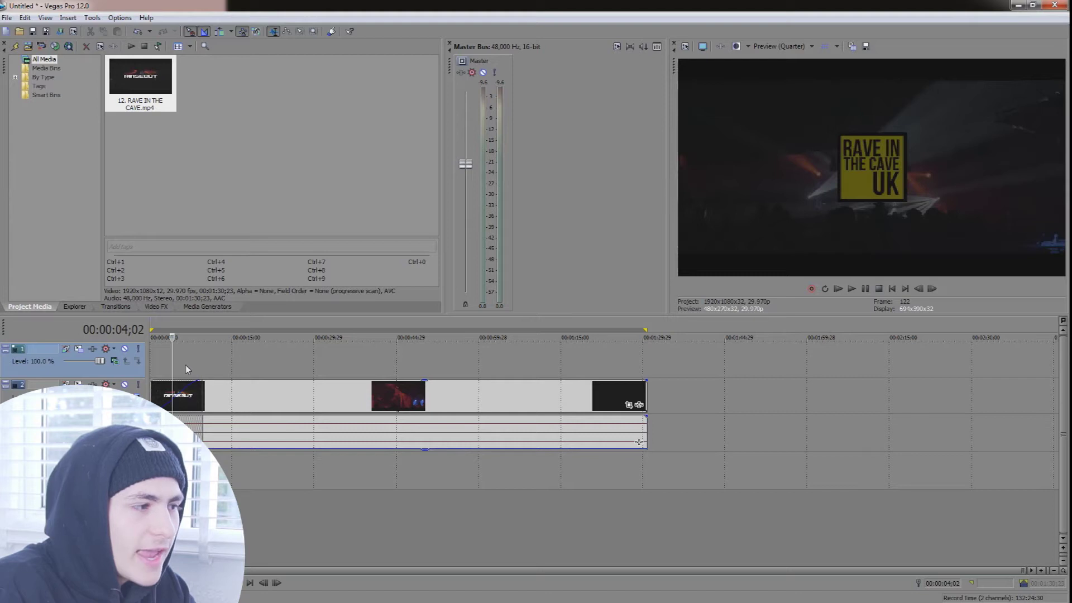
click(180, 395)
key(space)
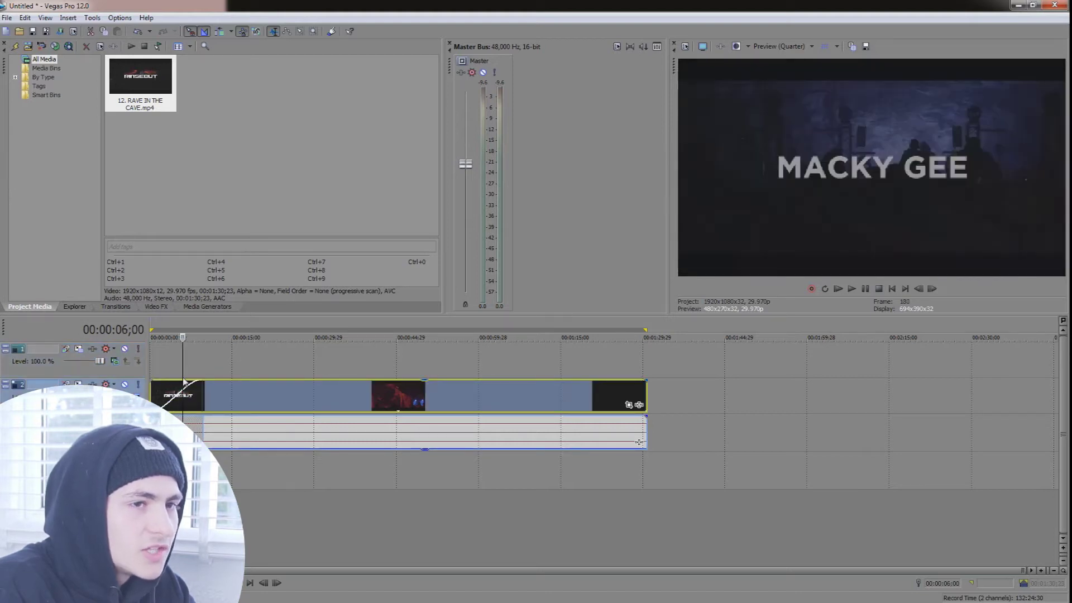
click(179, 361)
click(179, 394)
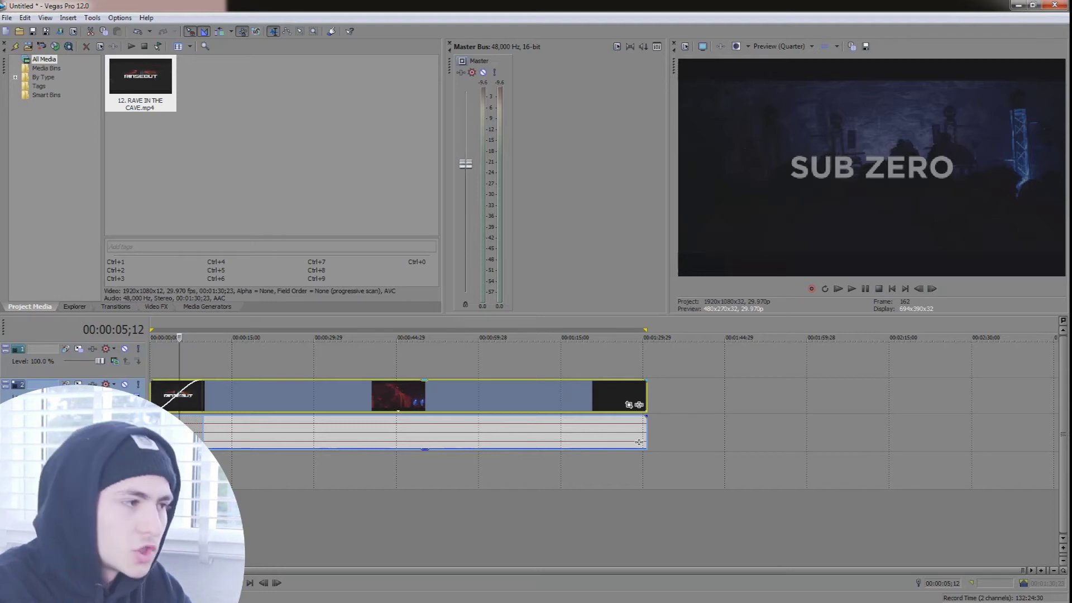
click(118, 307)
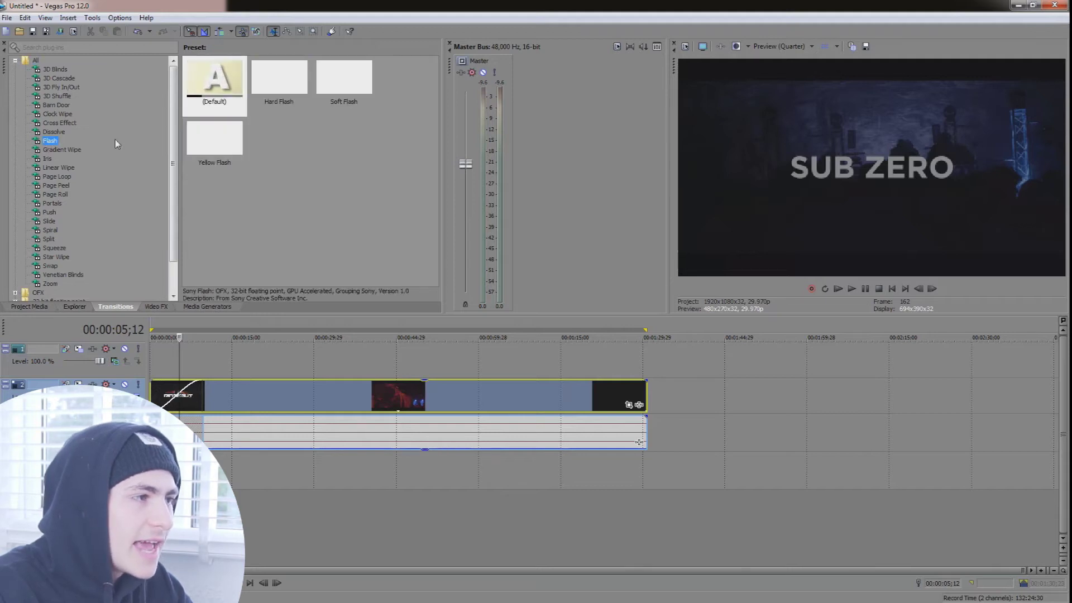
Drop Flash (Default) on the clip's start, close its settings, and play back to preview it.
drag(216, 91, 202, 392)
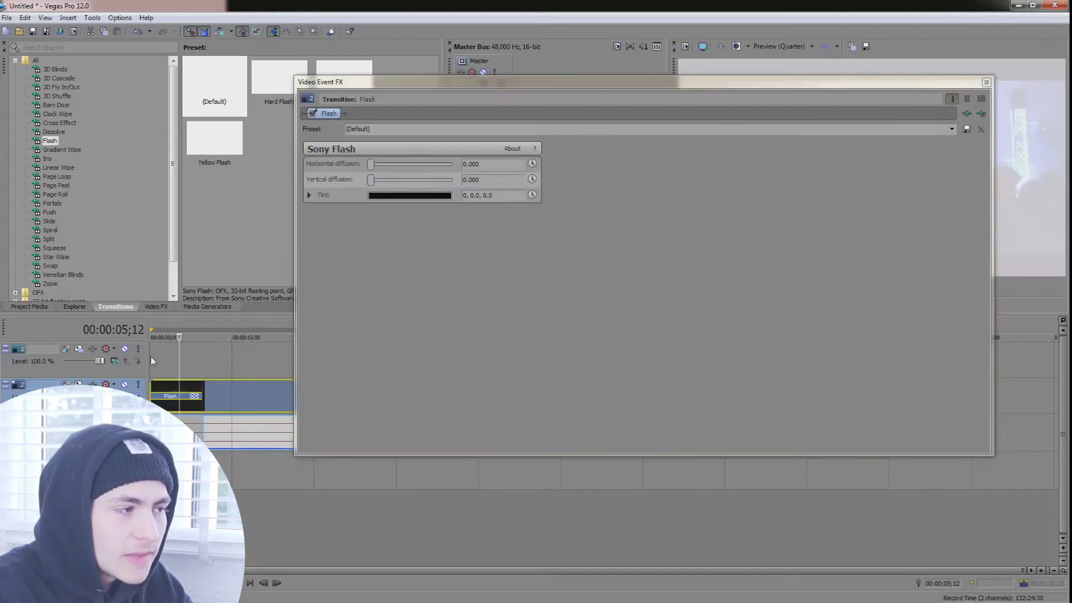
click(150, 356)
click(986, 83)
key(space)
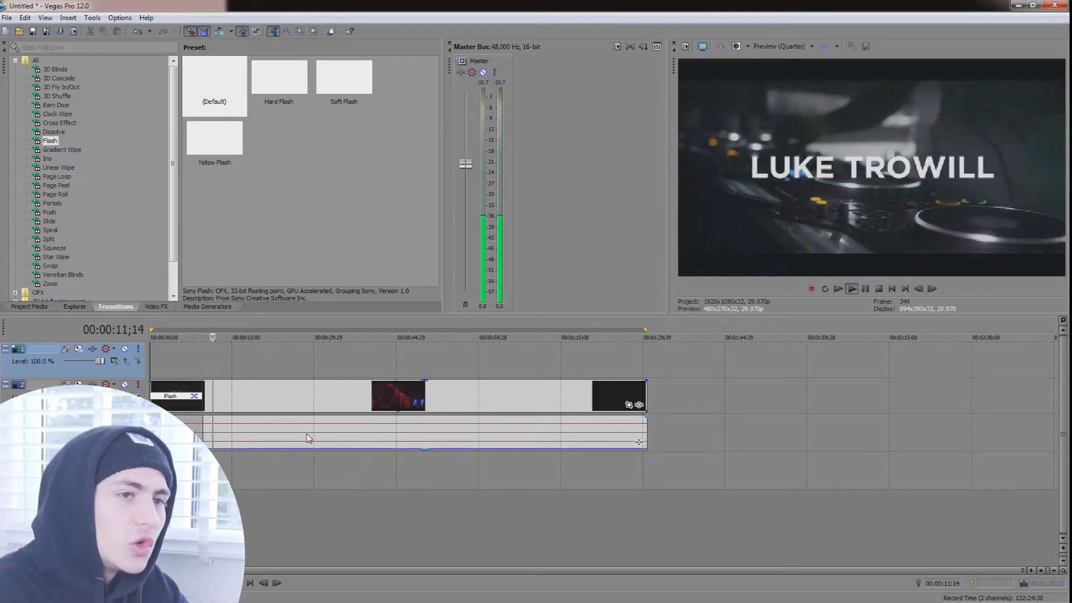
key(space)
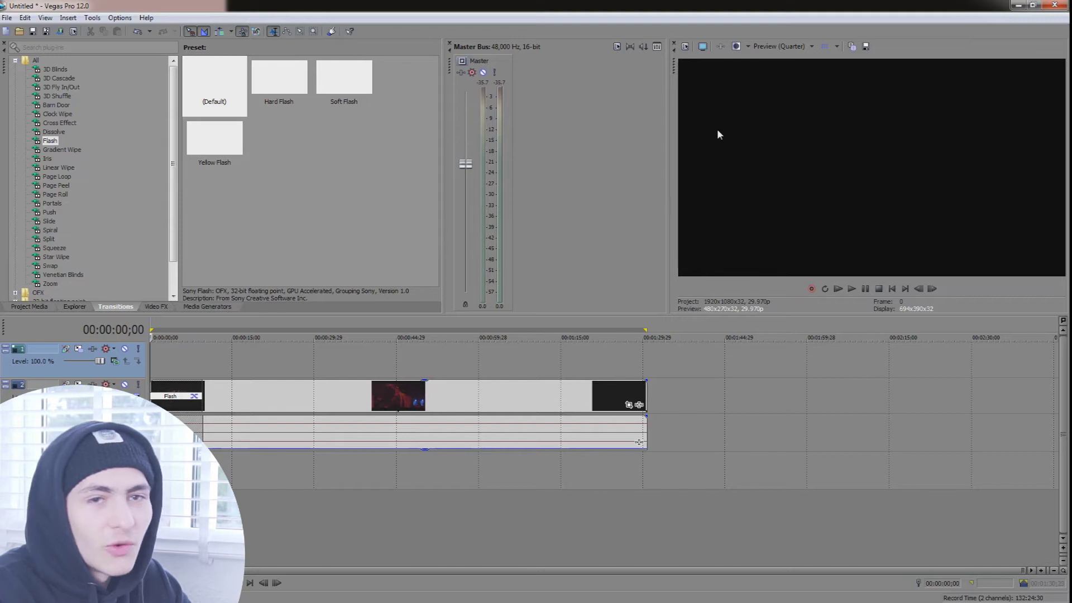
click(277, 398)
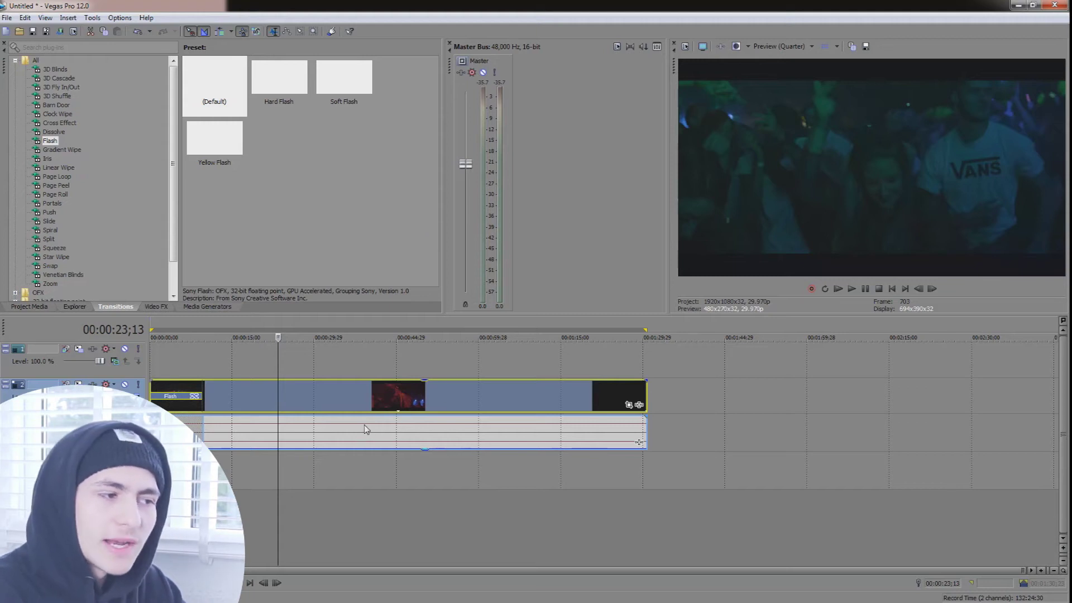
drag(366, 429, 339, 418)
click(232, 390)
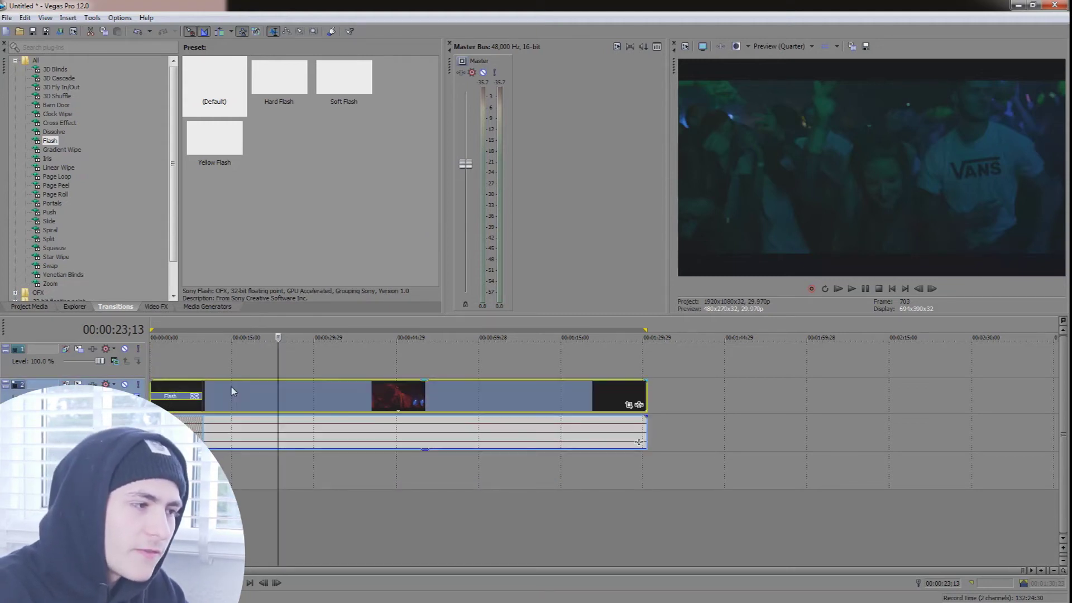
key(space)
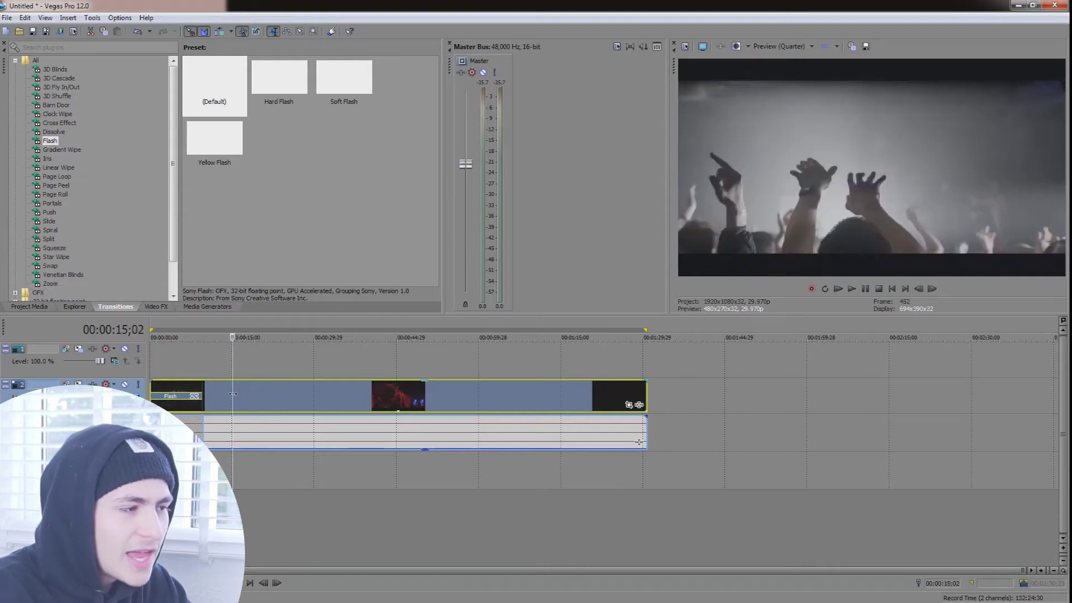
key(space)
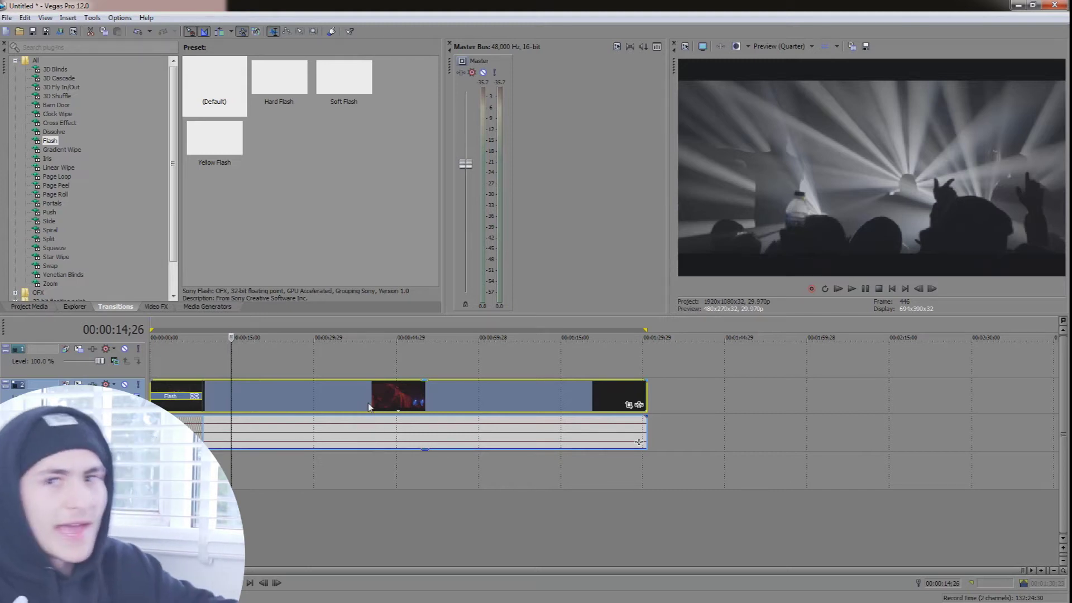
right_click(366, 434)
key(Escape)
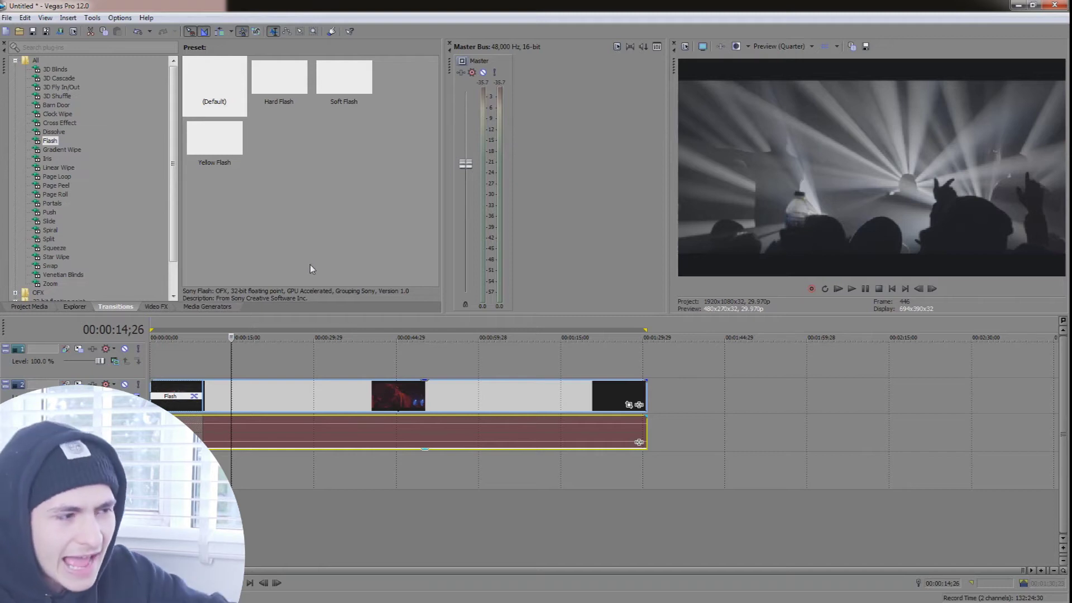
click(230, 384)
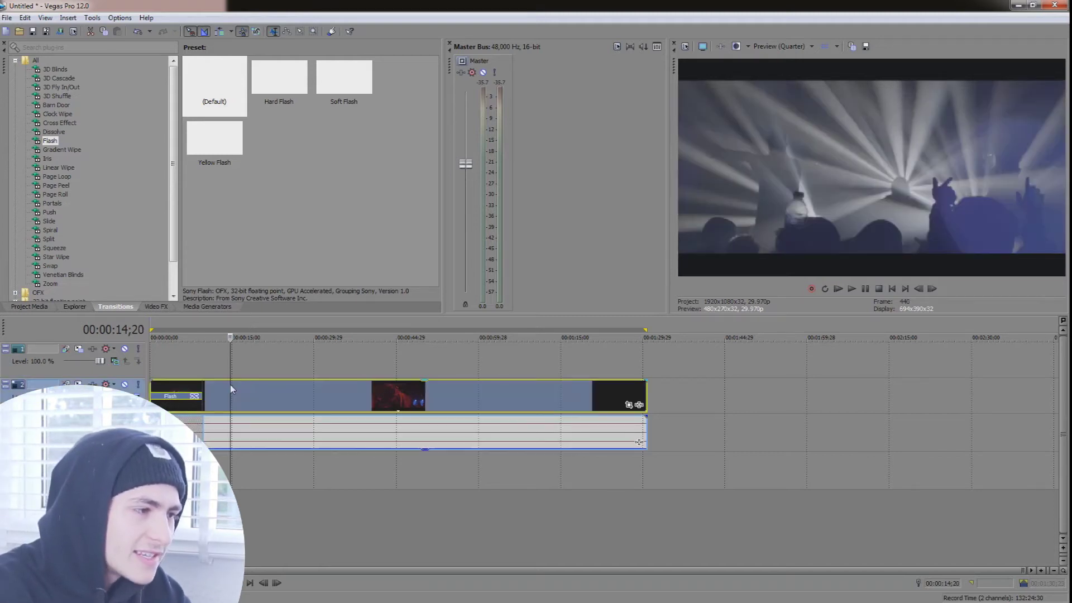
click(233, 394)
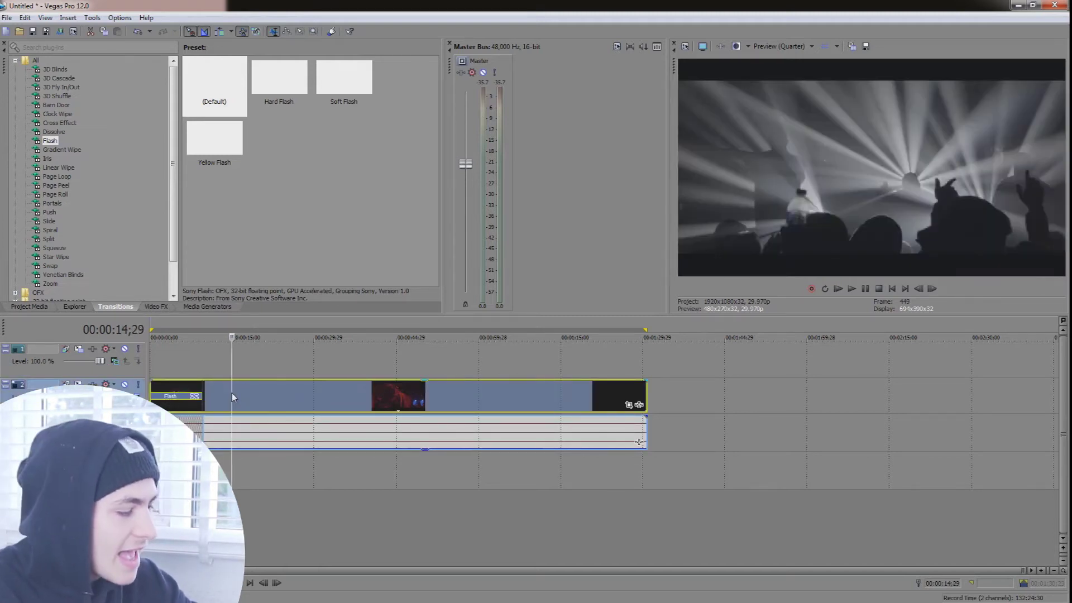
key(s)
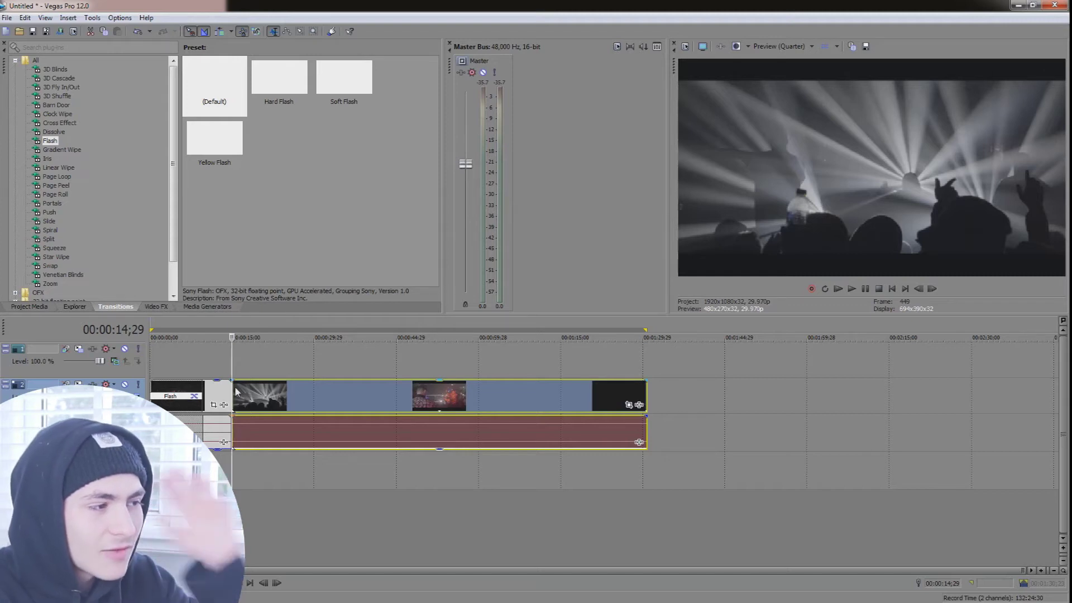
drag(233, 349, 265, 365)
click(233, 393)
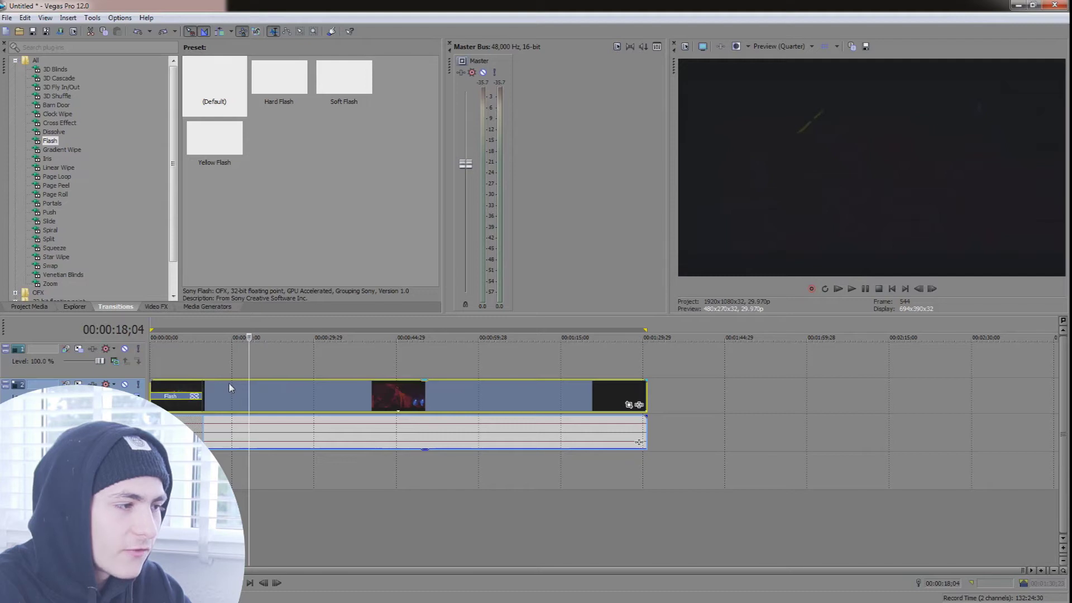
click(231, 389)
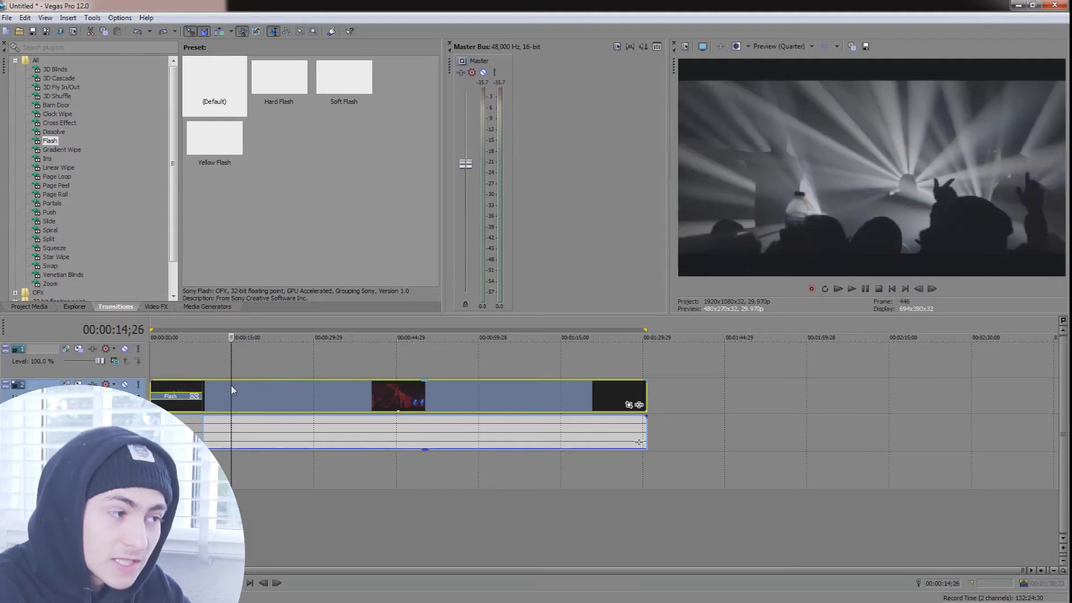
click(268, 412)
key(s)
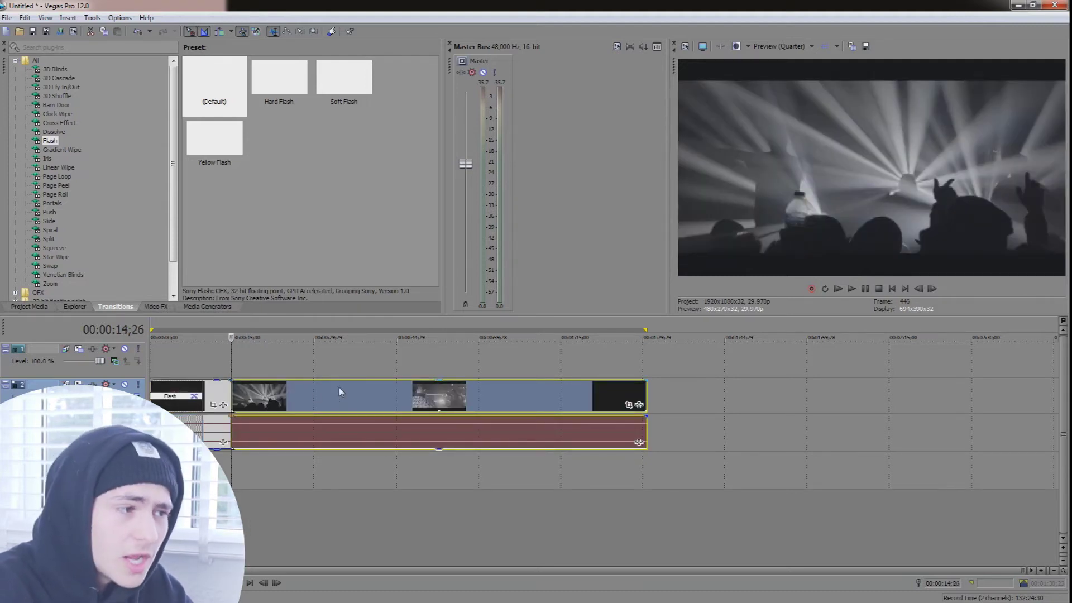
key(ctrl+z)
click(395, 384)
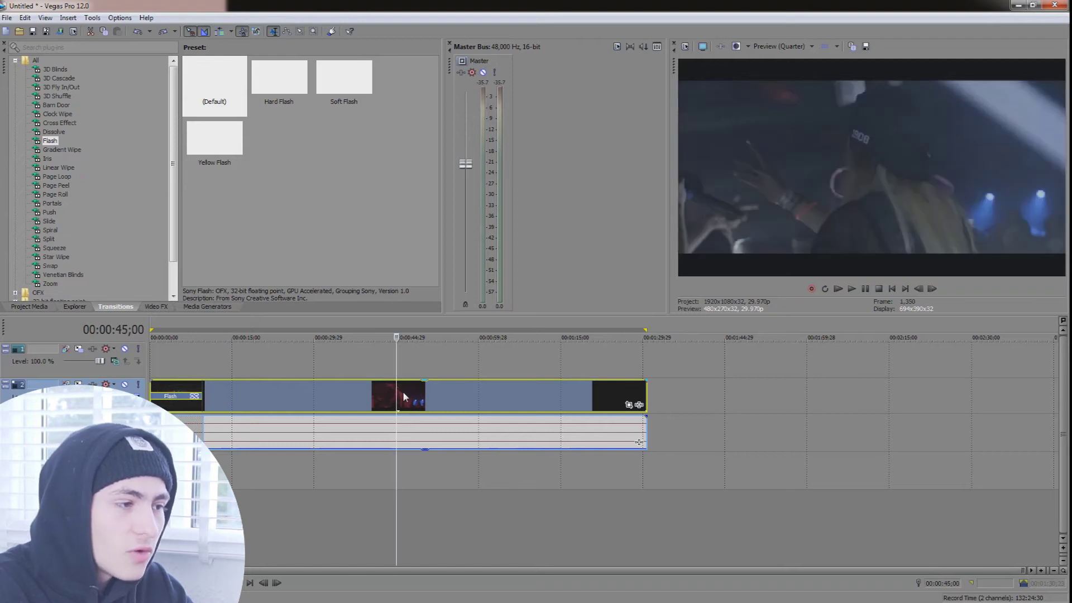
key(s)
drag(413, 393, 445, 402)
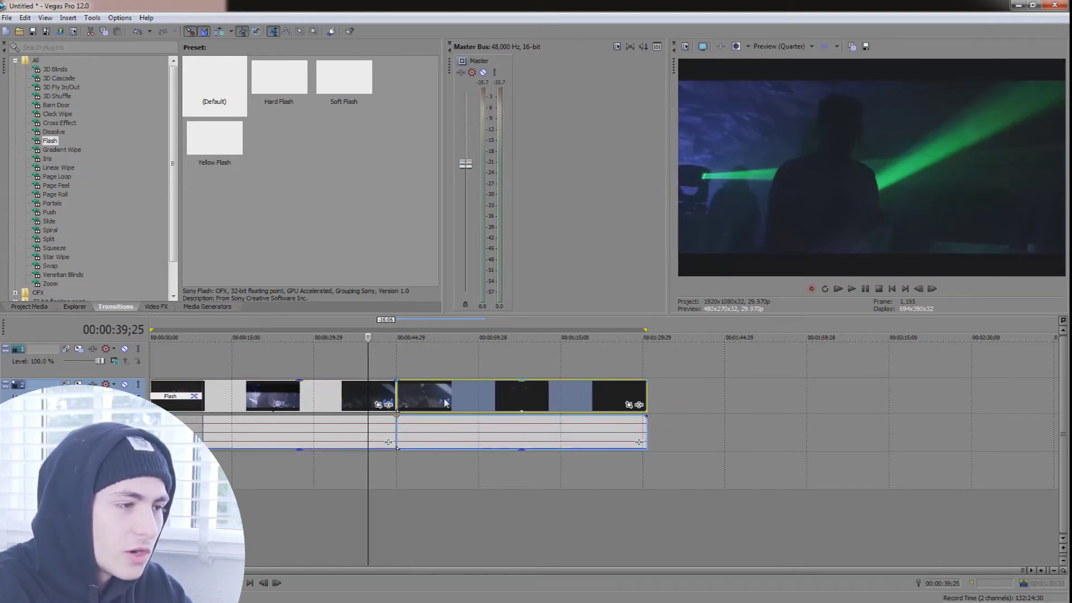
click(478, 390)
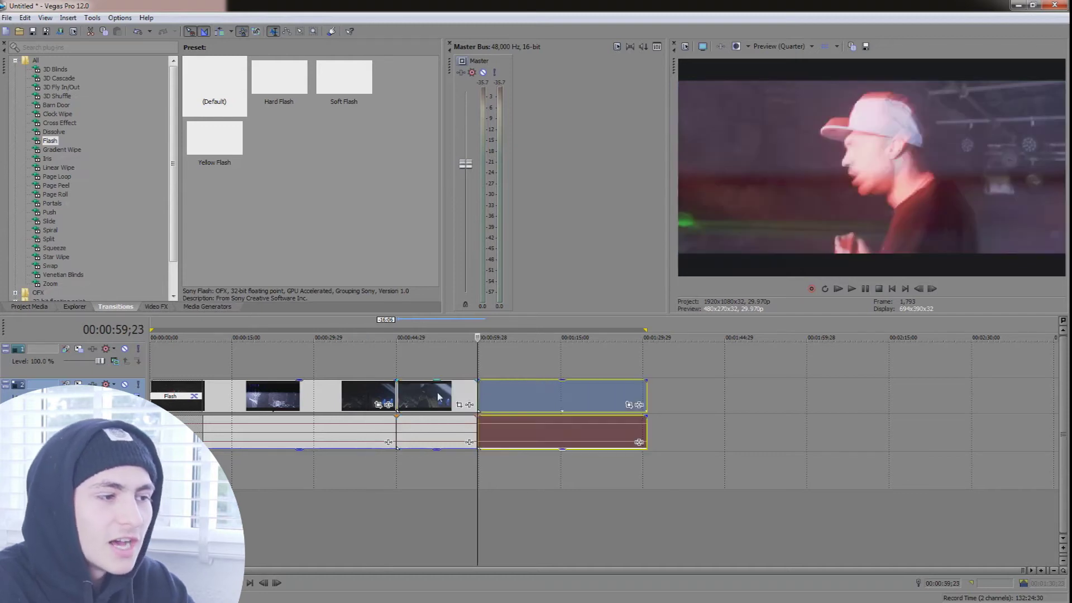
key(s)
click(432, 397)
key(Delete)
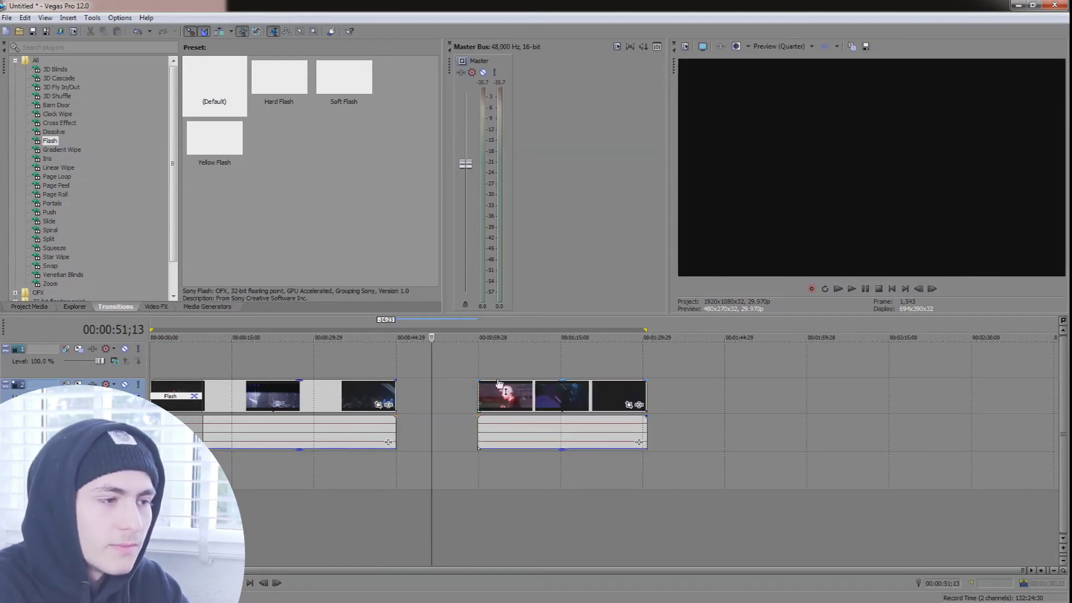
drag(481, 383, 419, 392)
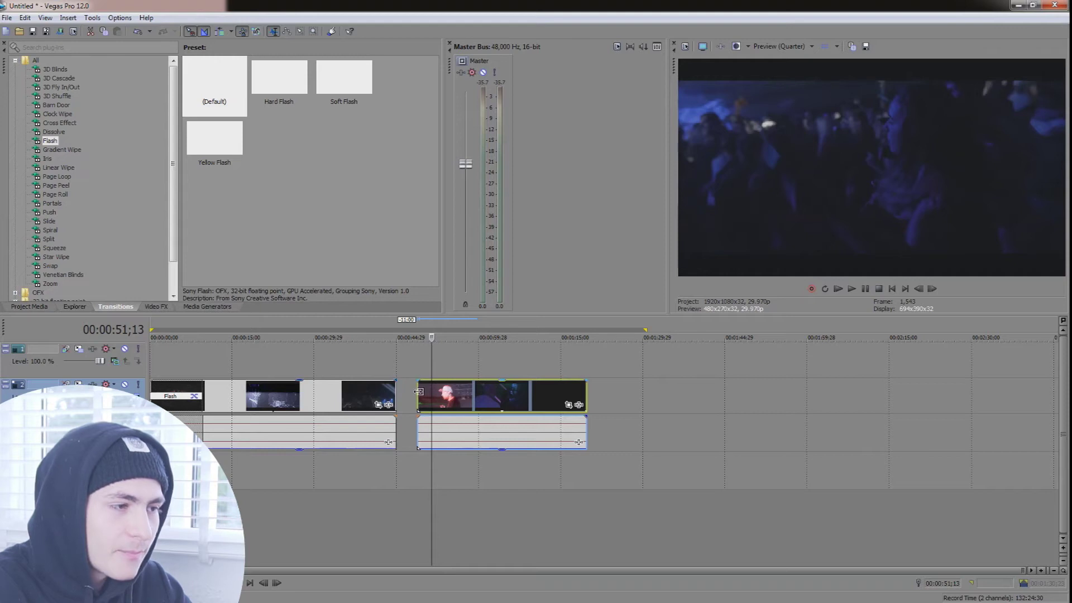
key(ctrl+z)
key(ctrl+z)
key(ctrl+z)
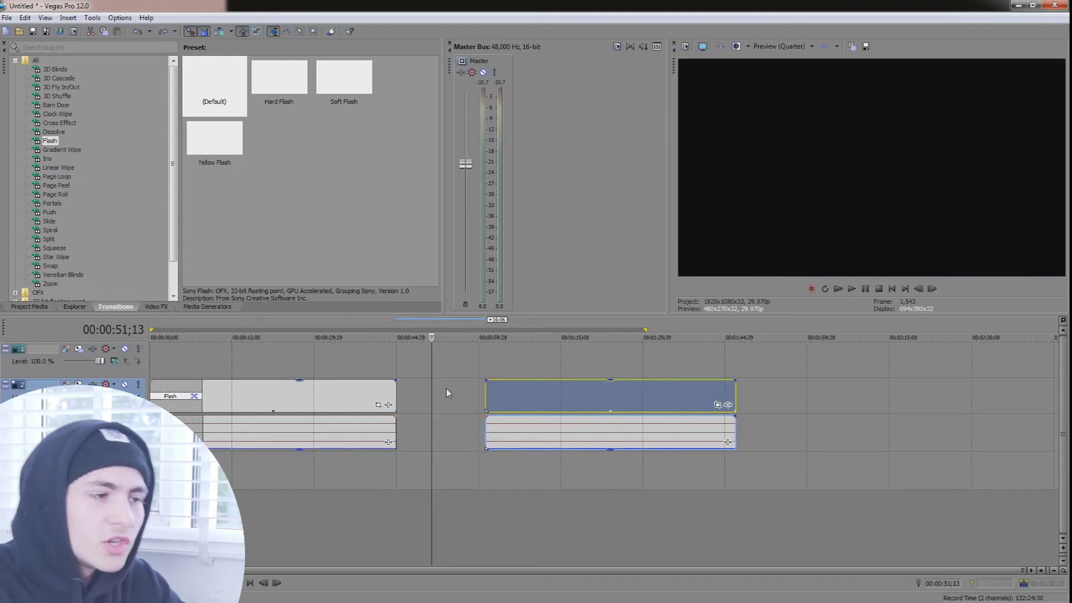
key(ctrl+z)
key(ctrl+z)
key(ctrl+z)
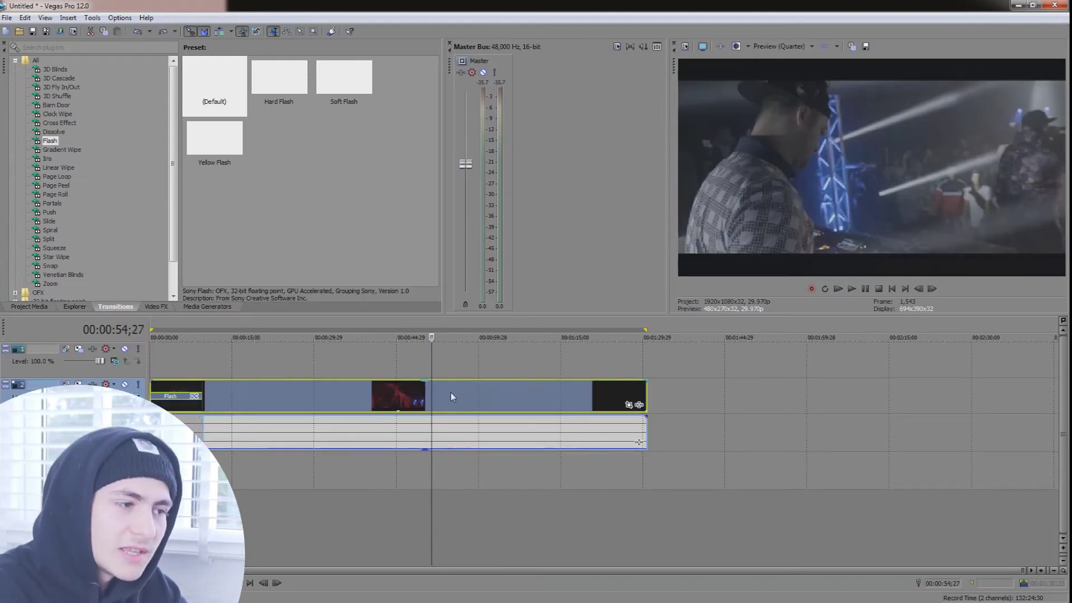
Undo back to the single uncut clip and raise the club audio event's gain from -35.7 dB to 0.0 dB.
key(ctrl+z)
key(ctrl+z)
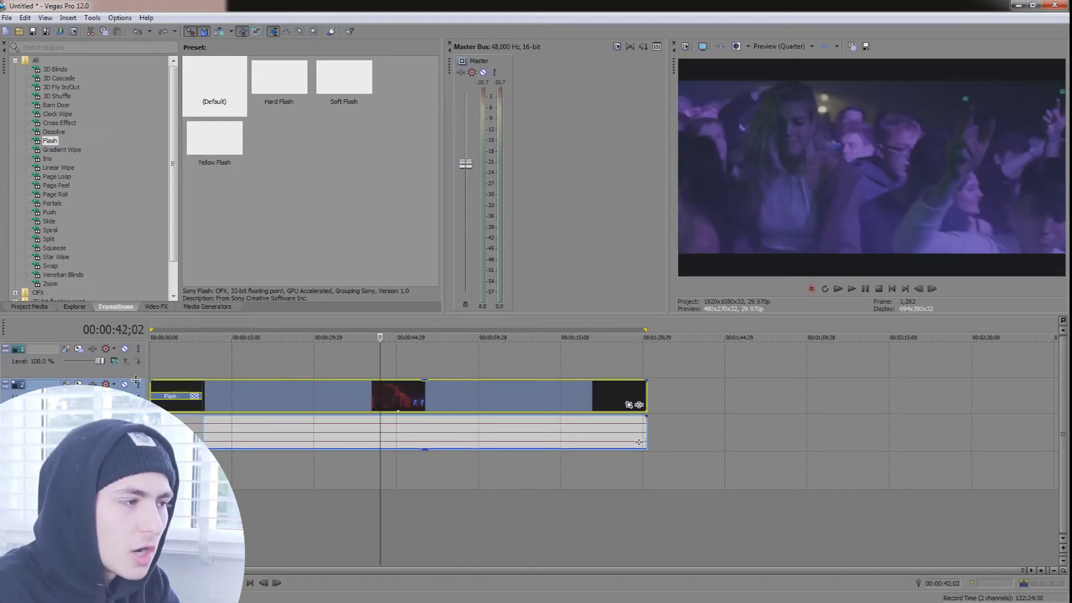
click(342, 429)
click(187, 392)
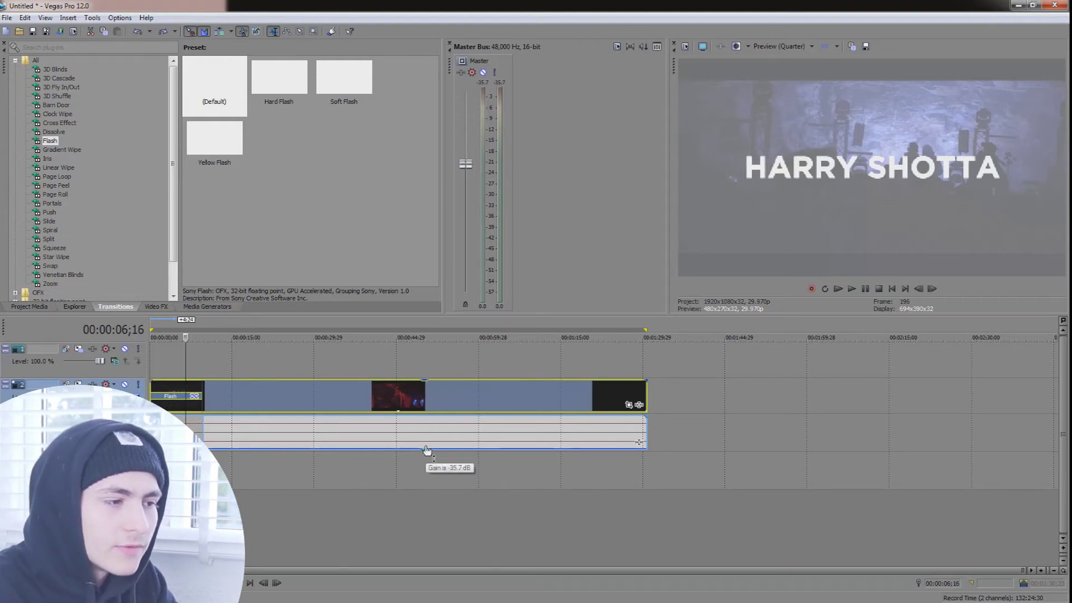
drag(427, 450, 428, 417)
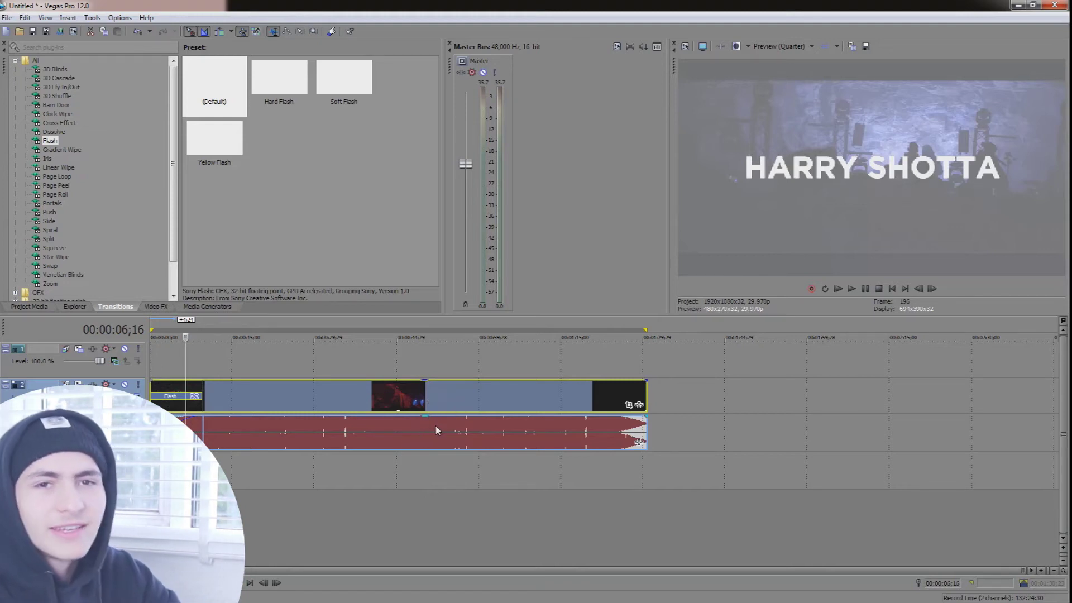
click(386, 397)
click(399, 431)
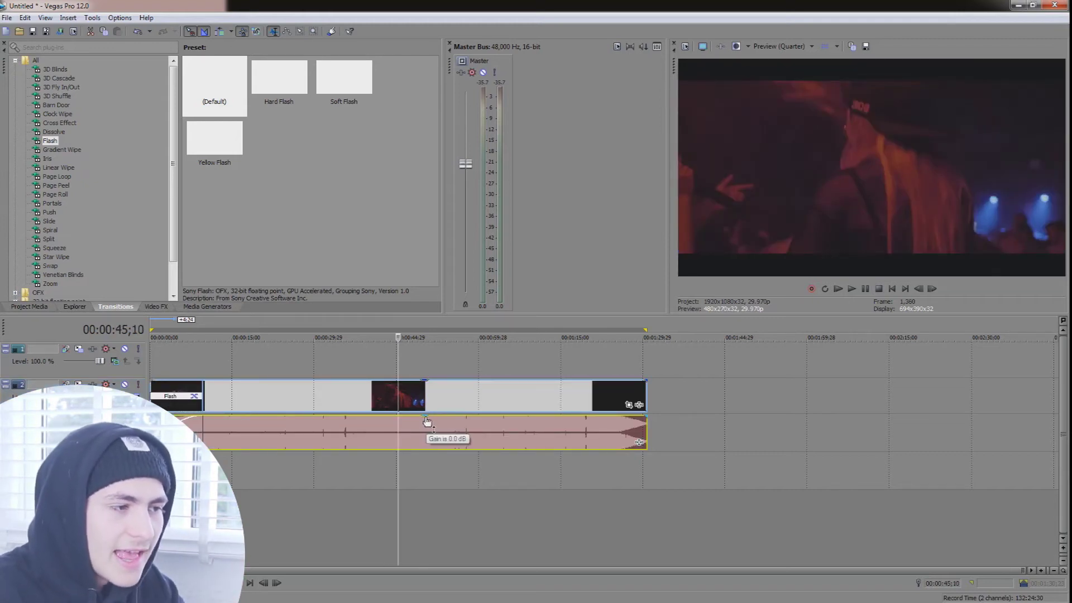
scroll(435, 394, up, 5)
scroll(558, 391, up, 2)
click(601, 387)
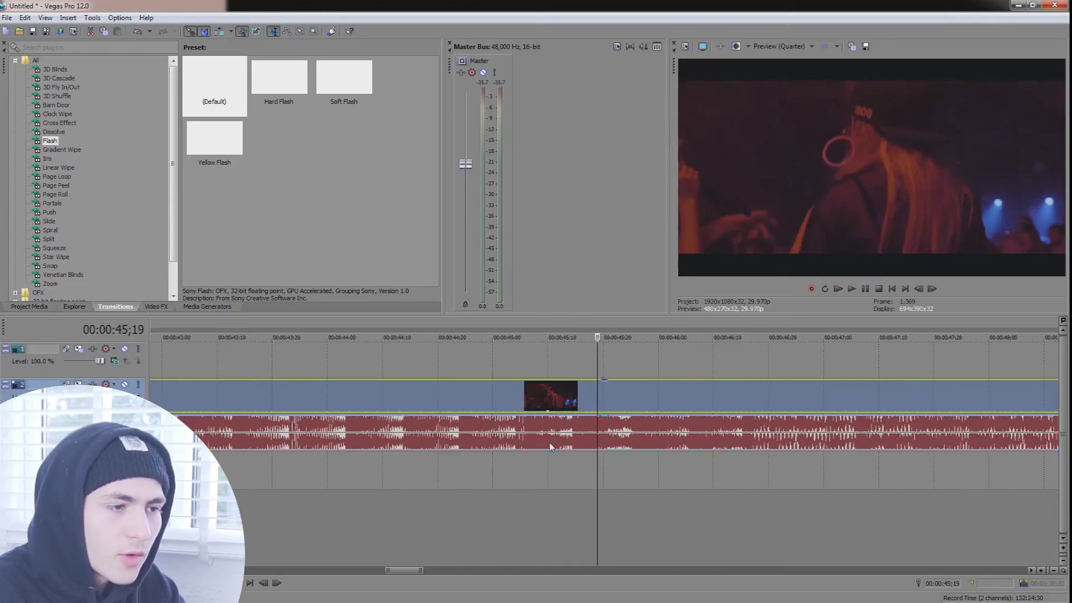
scroll(608, 502, down, 3)
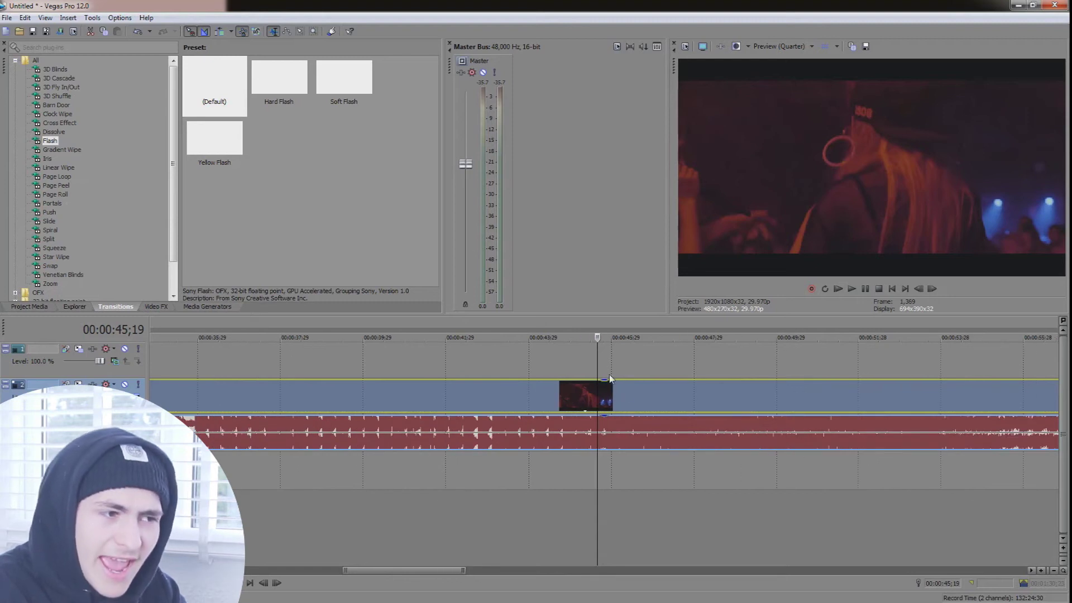
mouse_move(606, 384)
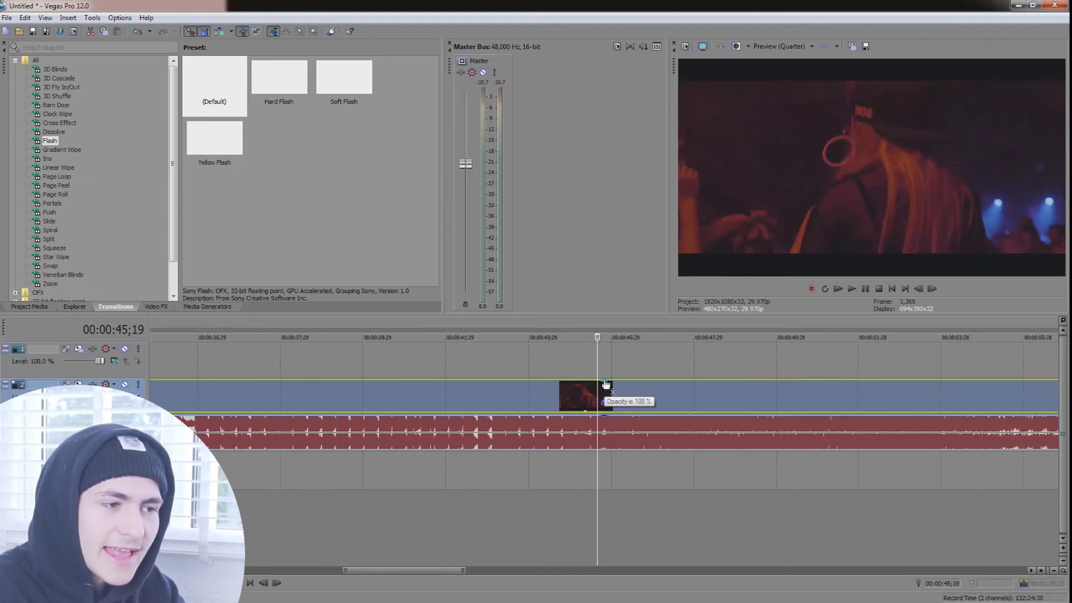
drag(605, 384, 604, 419)
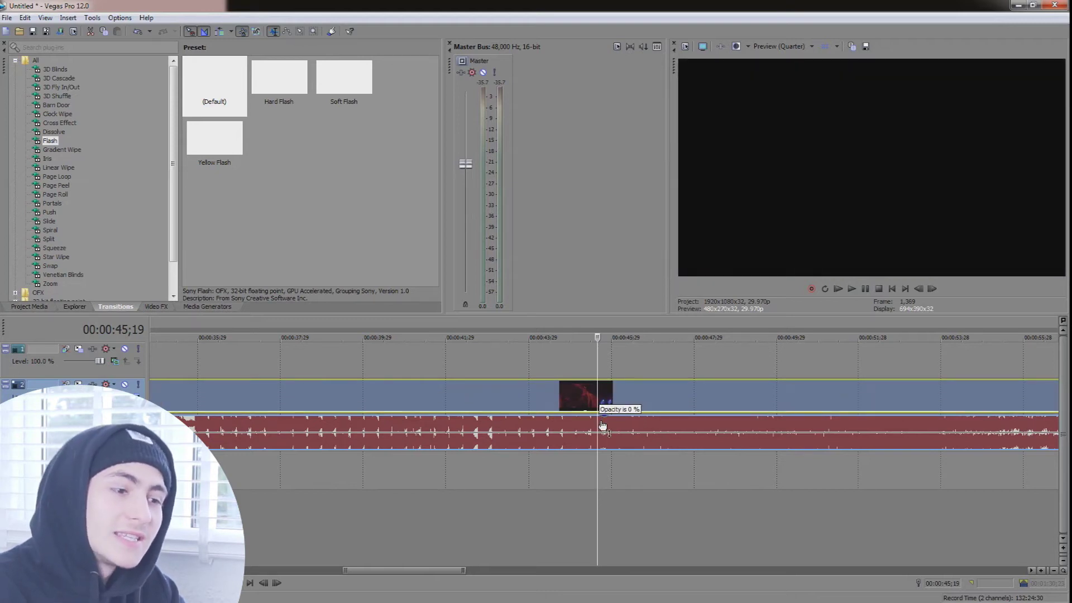
drag(603, 426, 626, 352)
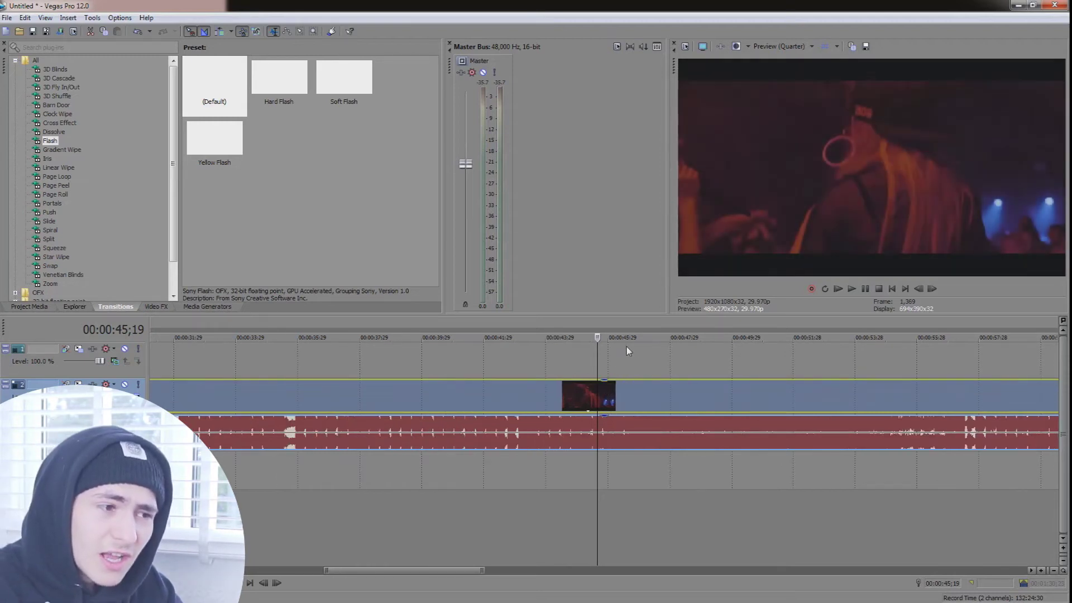
scroll(626, 347, down, 5)
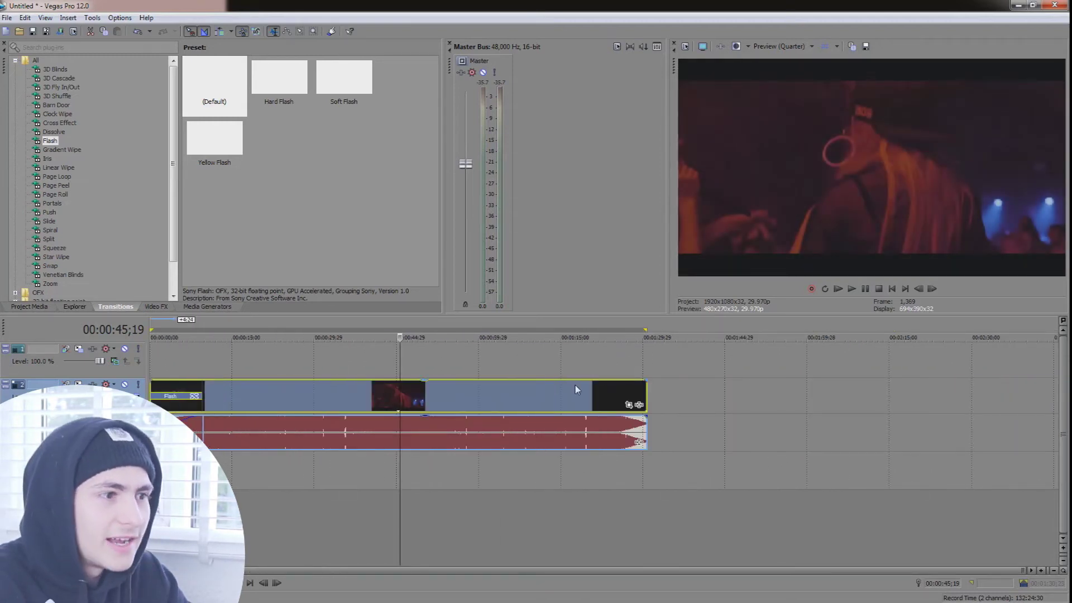
Test the video event's opacity at 58% and back to 100%, then drop the audio gain to -Inf dB.
drag(560, 384, 555, 403)
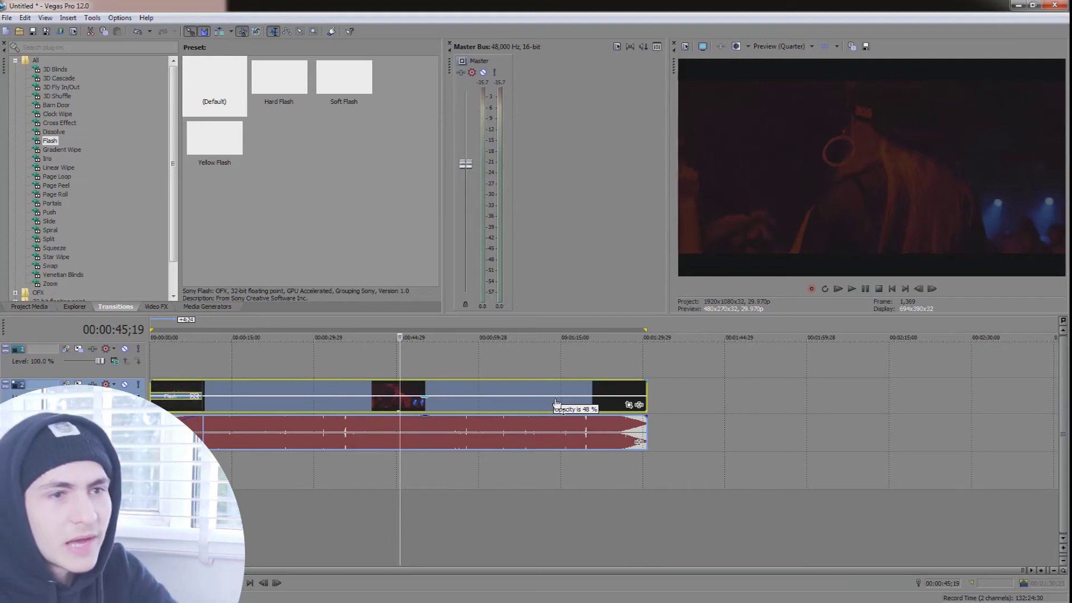
drag(556, 403, 558, 381)
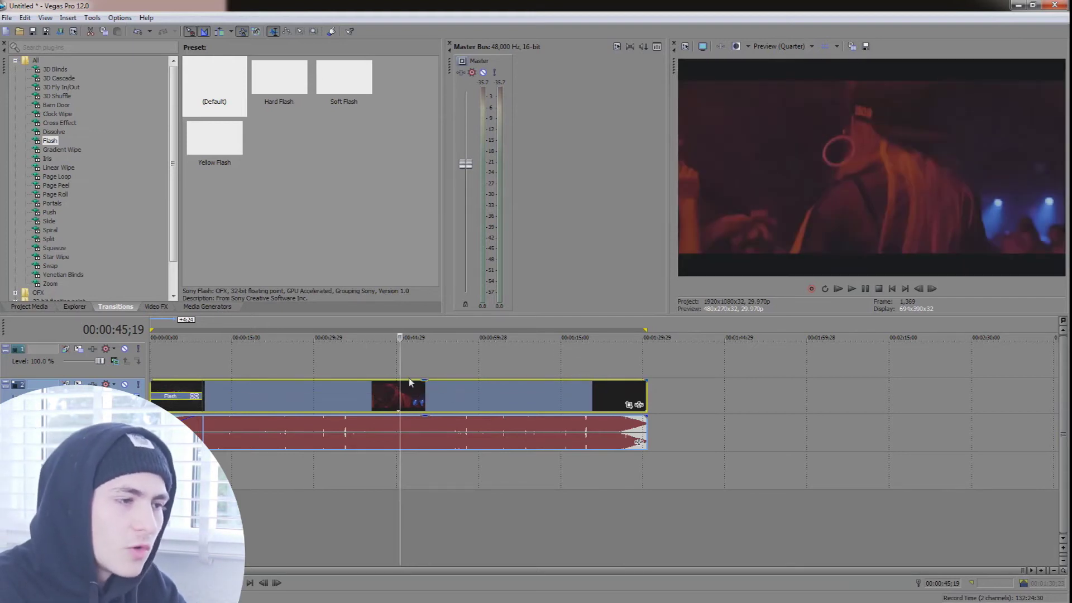
drag(426, 389, 438, 308)
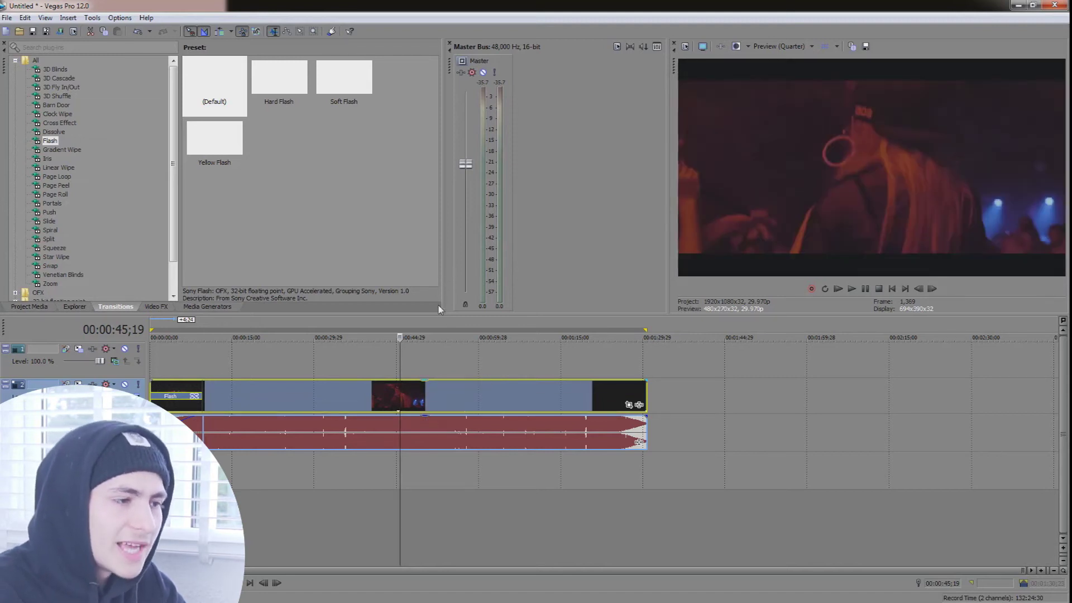
drag(427, 420, 461, 282)
click(423, 426)
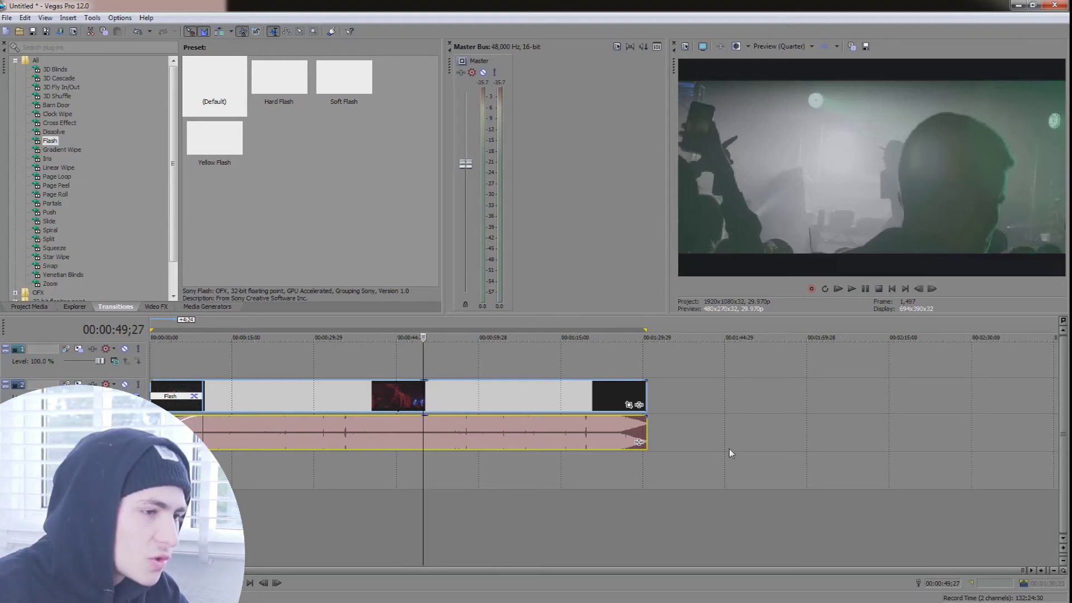
Park the playhead at 00:00:45;00 and apply Switches > Disable Resample to the video event.
click(371, 359)
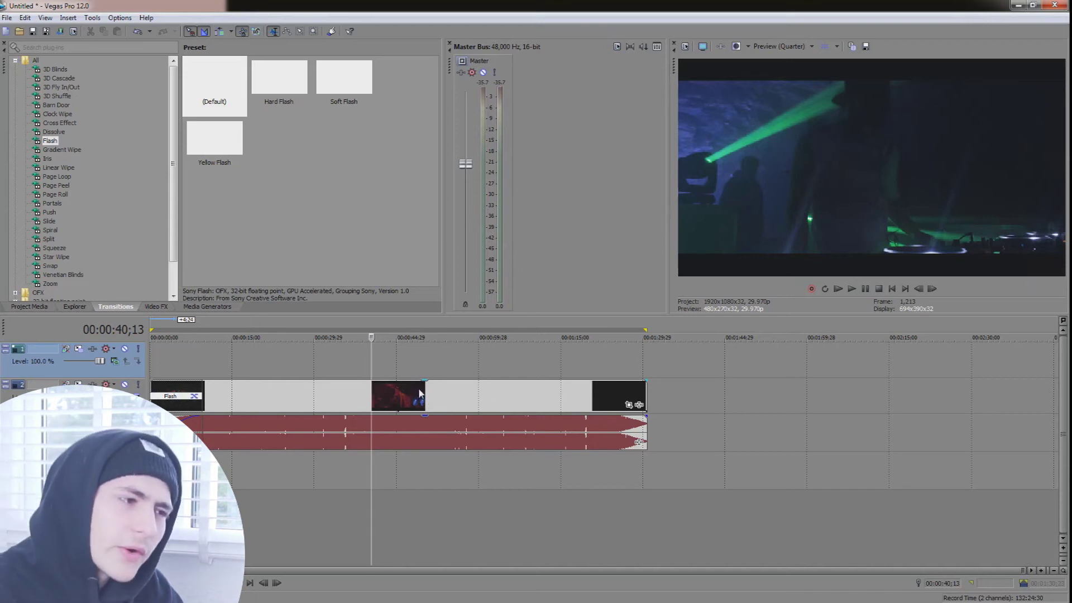
click(419, 362)
click(397, 349)
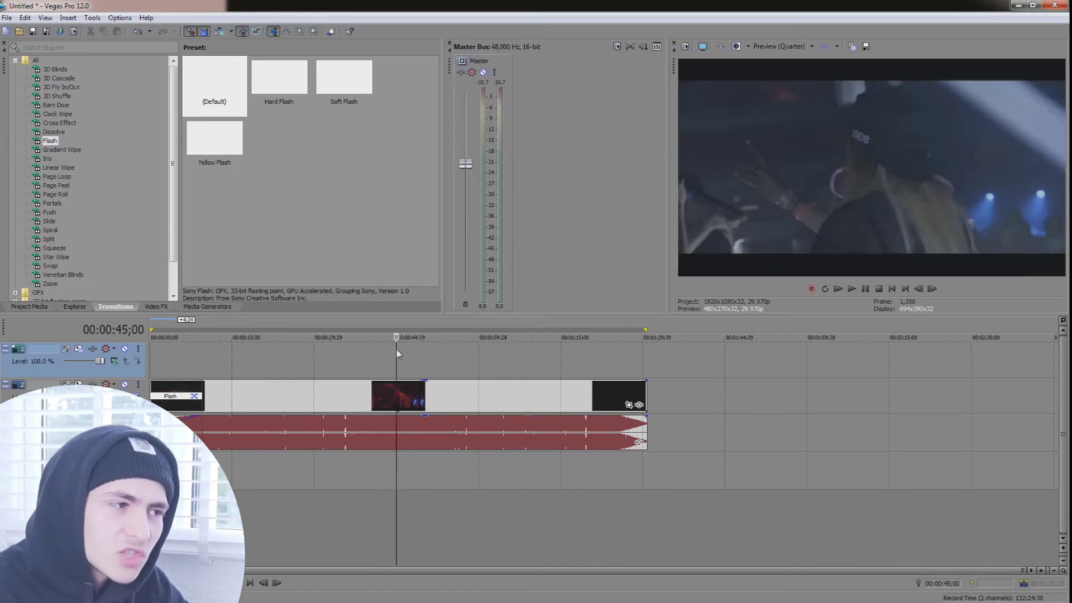
right_click(403, 391)
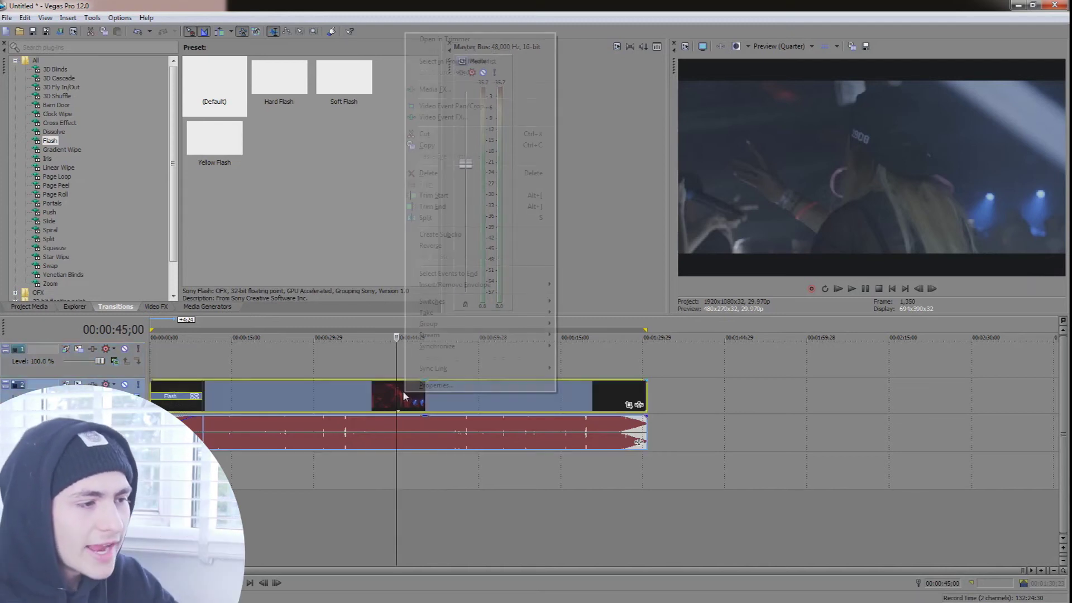
mouse_move(485, 301)
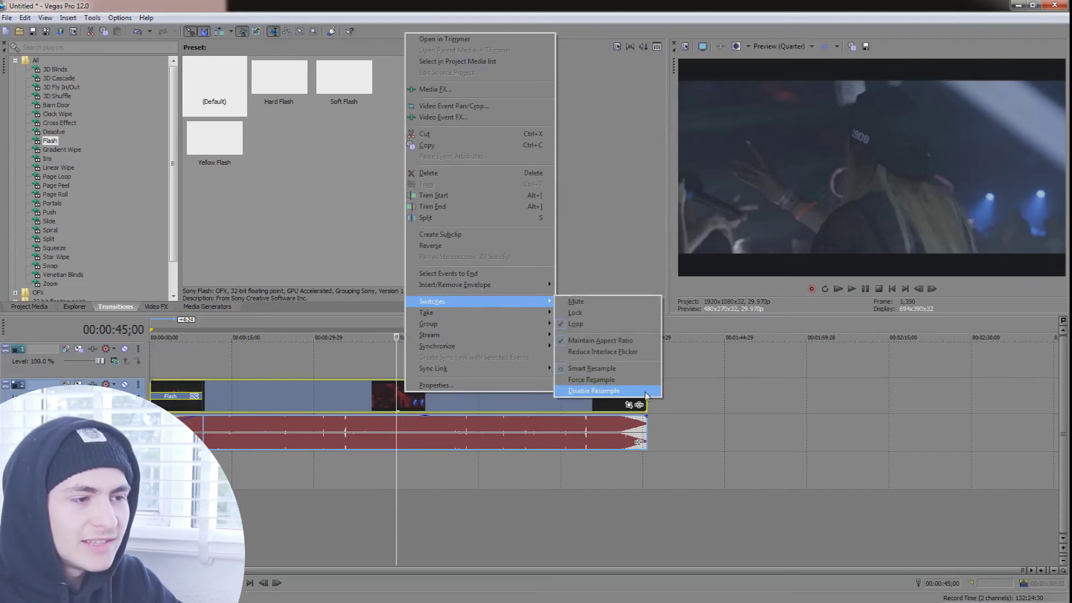
click(609, 387)
Reapply Disable Resample to the video event and move the playhead to 00:00:50;00.
right_click(420, 394)
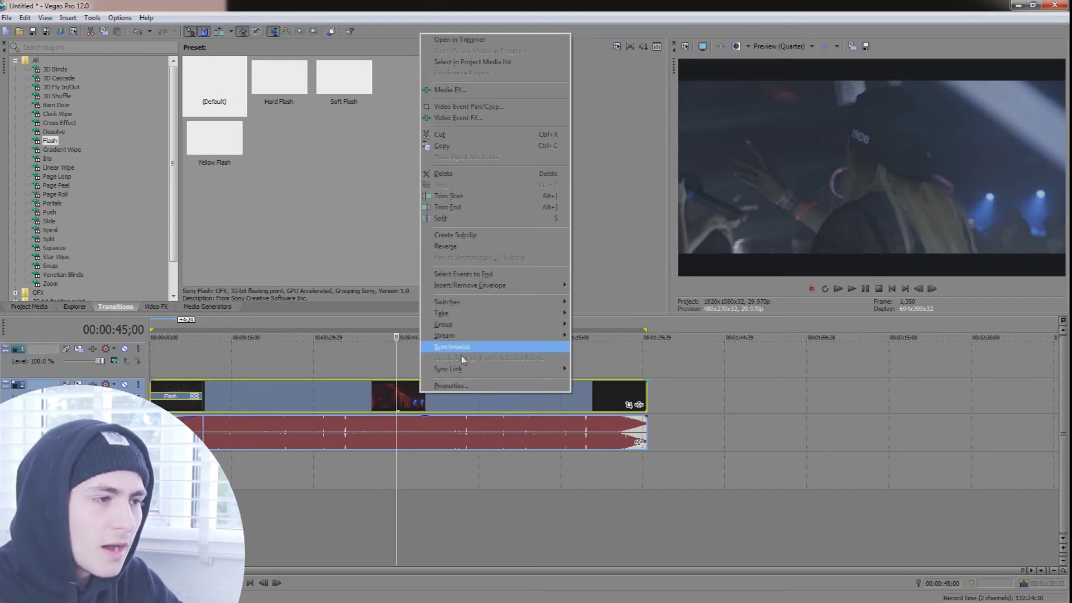
mouse_move(489, 302)
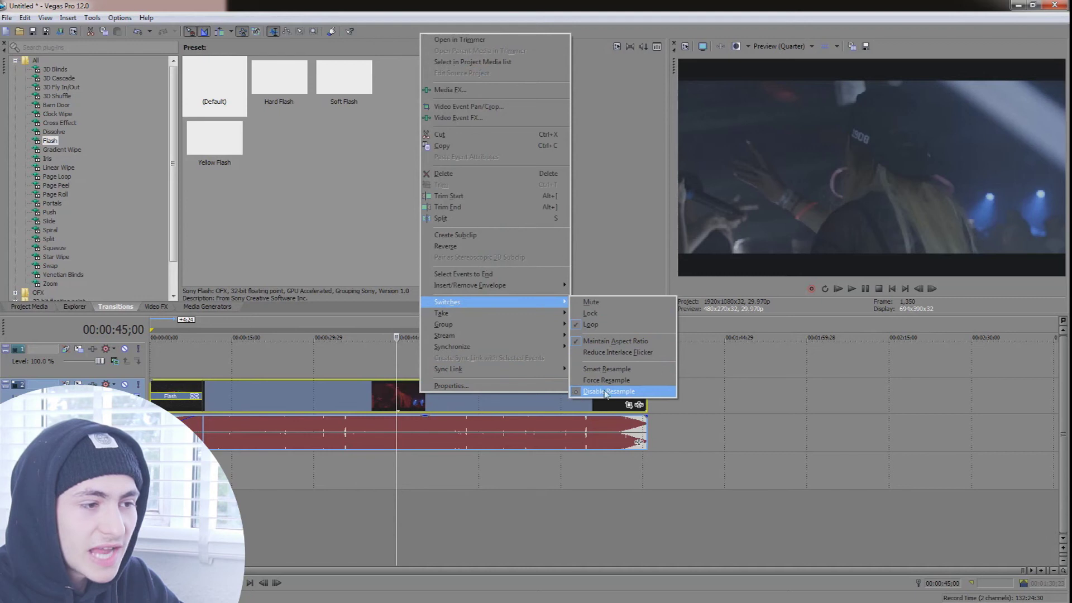
click(611, 391)
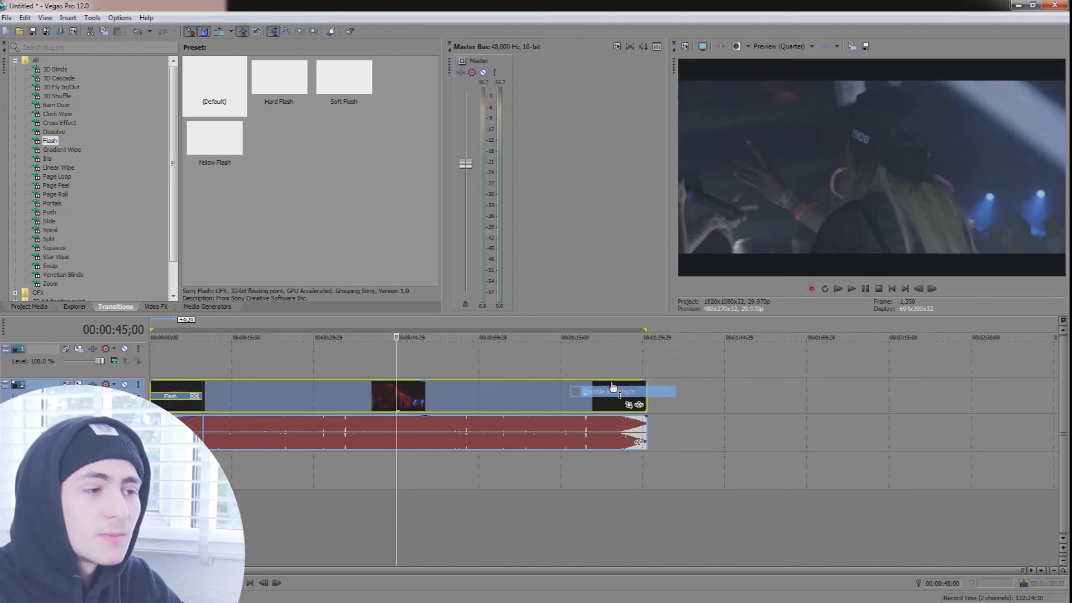
click(425, 389)
scroll(429, 395, up, 3)
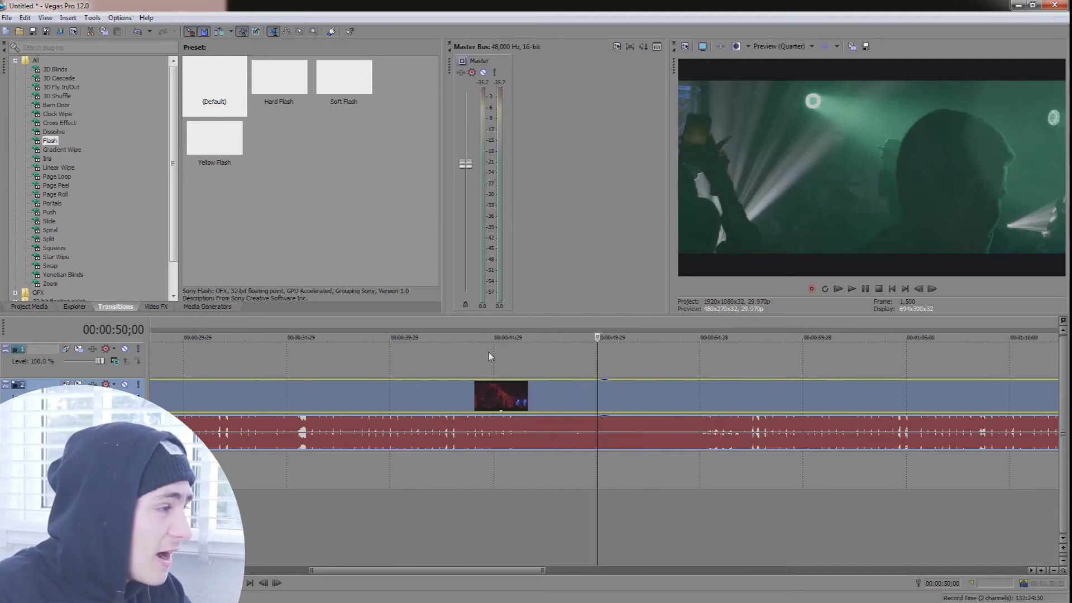
scroll(503, 416, down, 4)
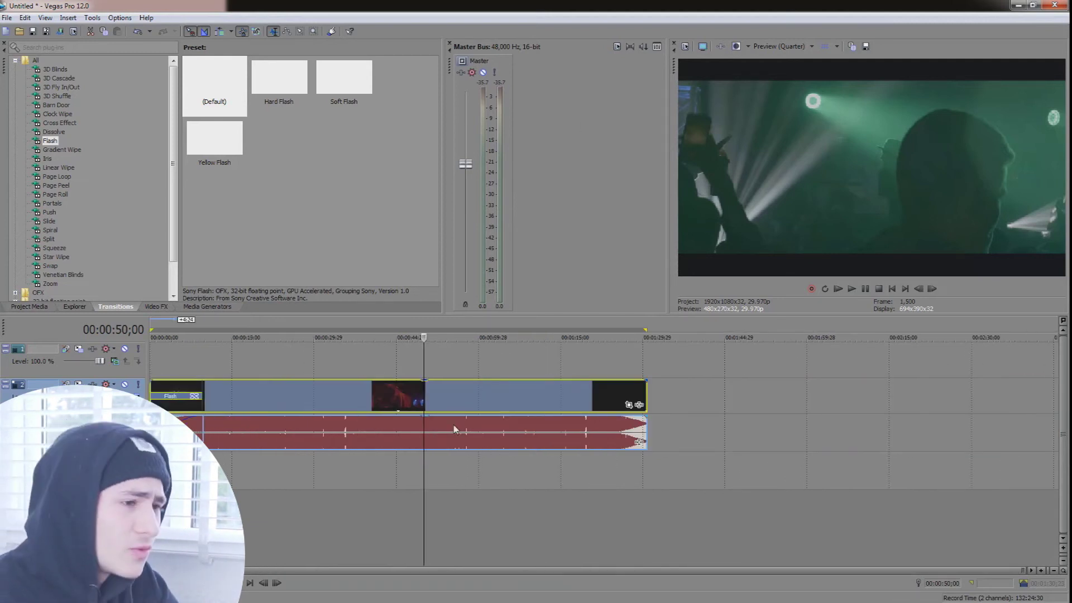
Disable resample on the long video clip twice more, leaving the playhead at 00:00:55;18.
right_click(433, 387)
mouse_move(500, 295)
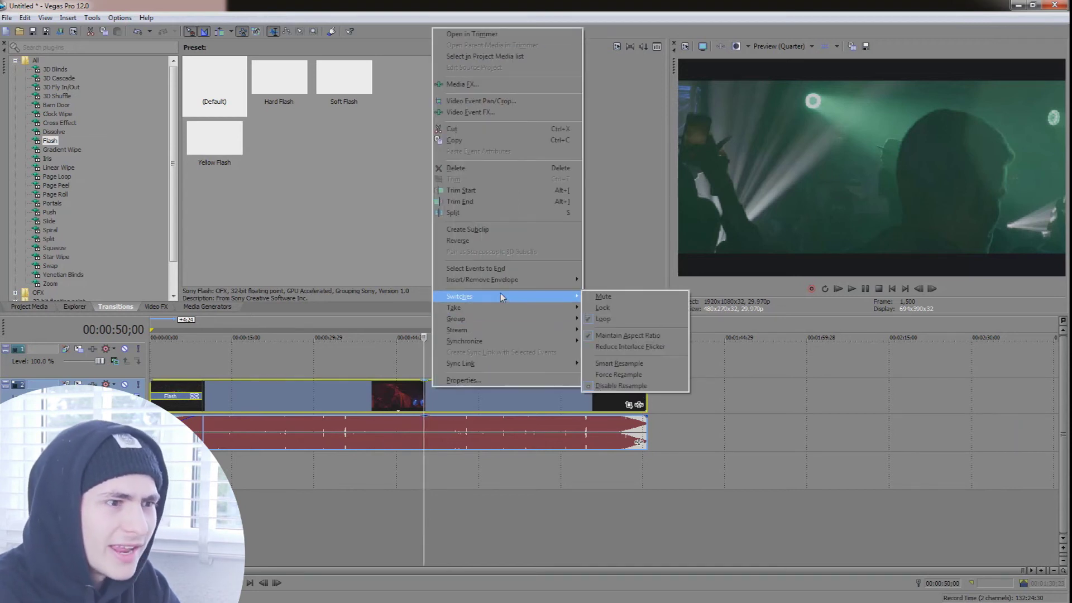
click(620, 385)
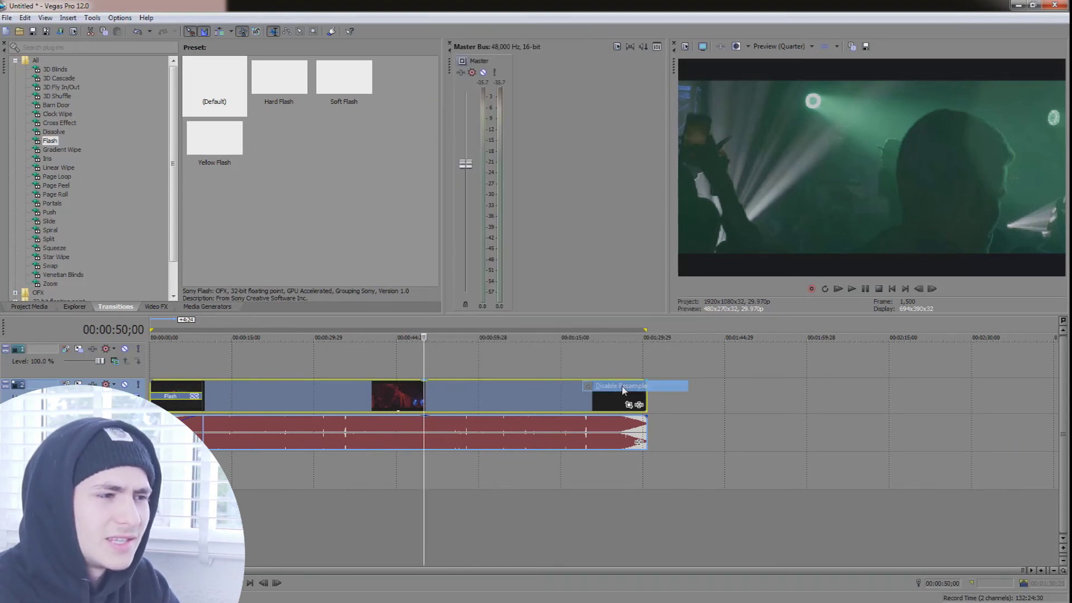
right_click(455, 399)
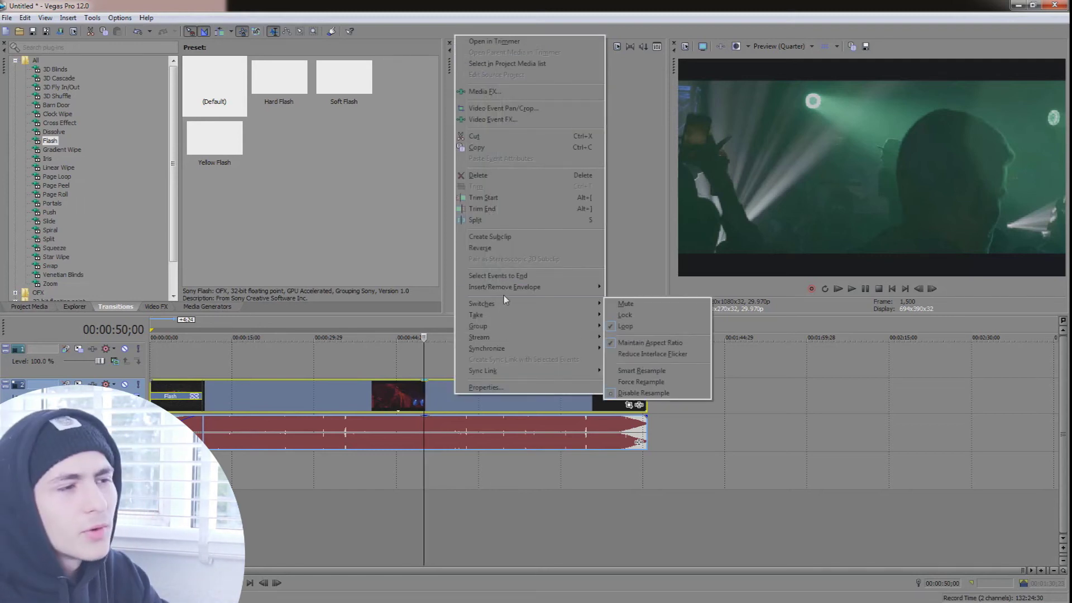
mouse_move(571, 303)
click(666, 397)
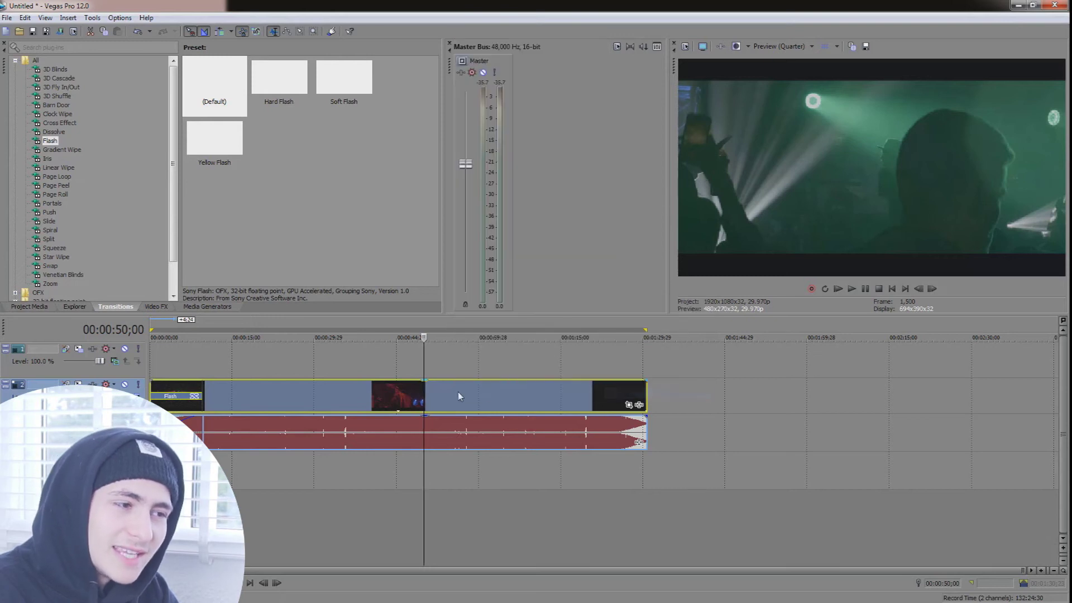
click(455, 396)
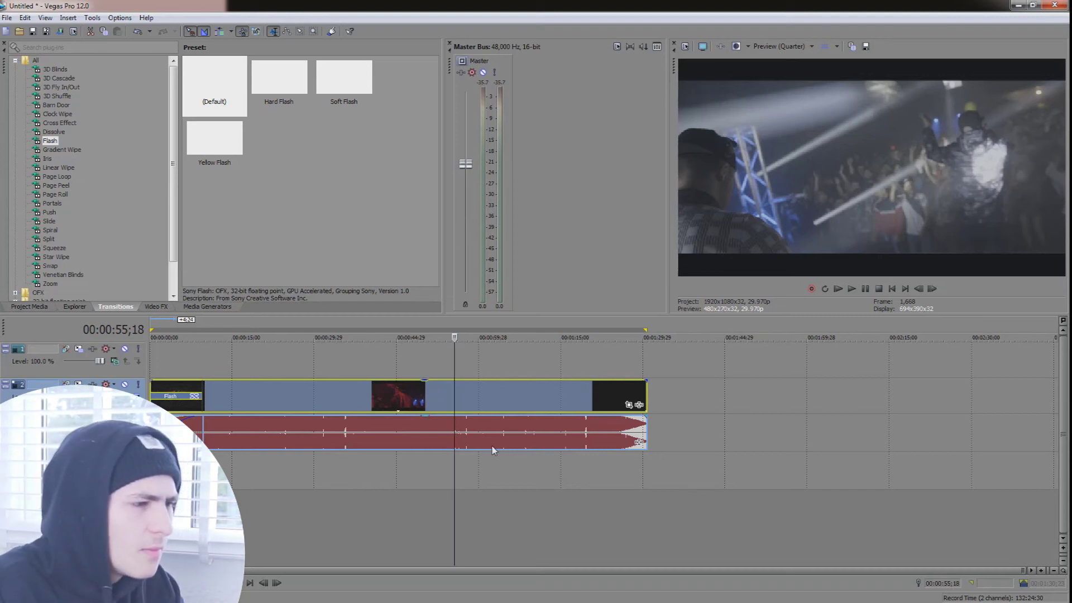
Set the playhead back to 00:00:45;03 in the main clip.
click(405, 415)
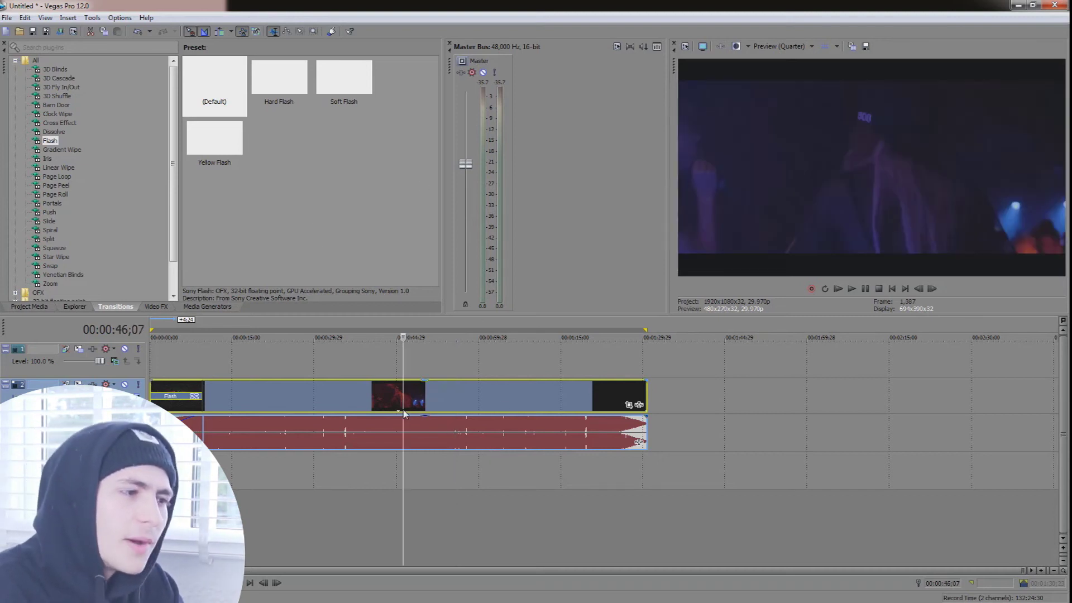
click(397, 405)
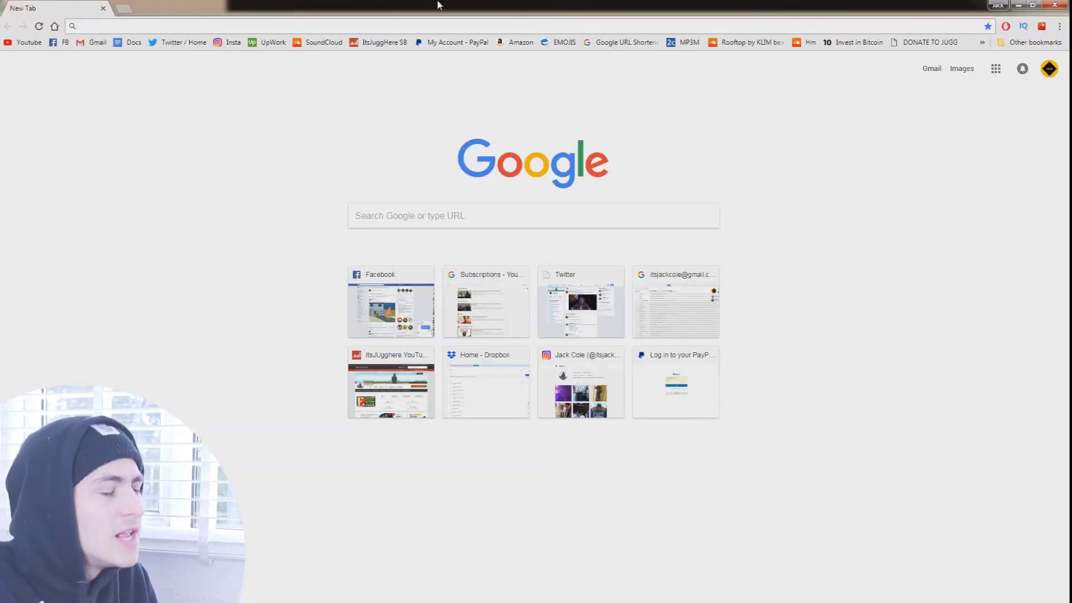
Resize and move the Chrome window beside Vegas, then search the web for 'badgers'.
drag(237, 5, 390, 178)
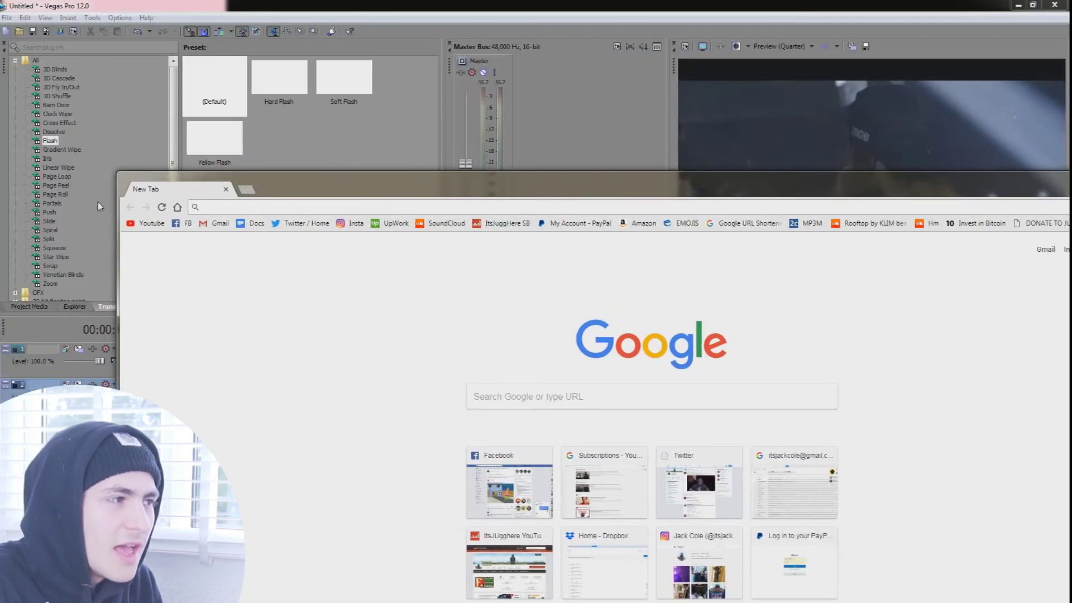
drag(318, 175, 430, 47)
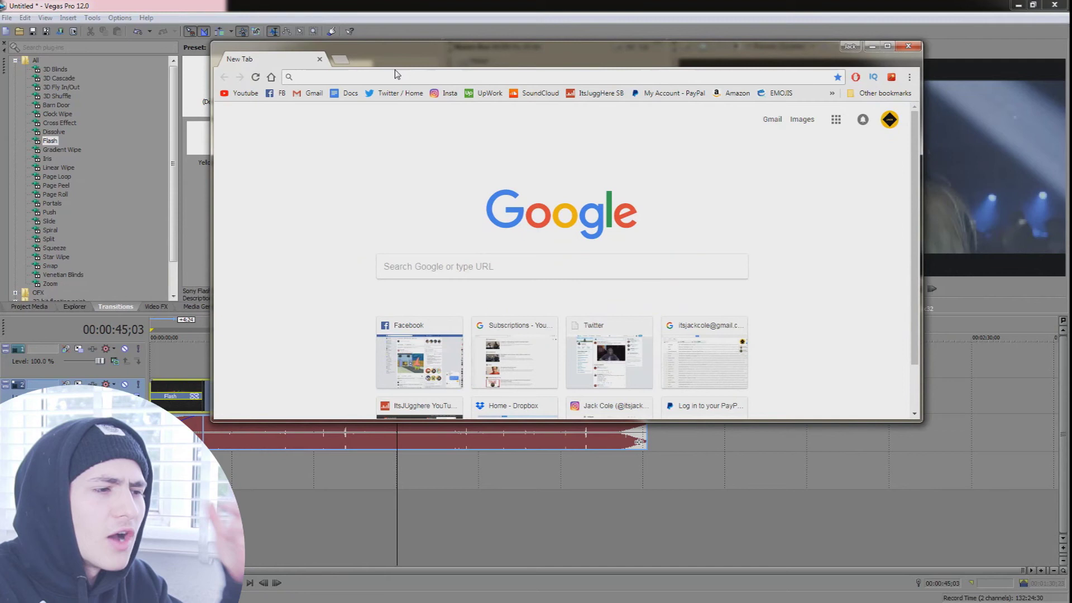
text(badgers)
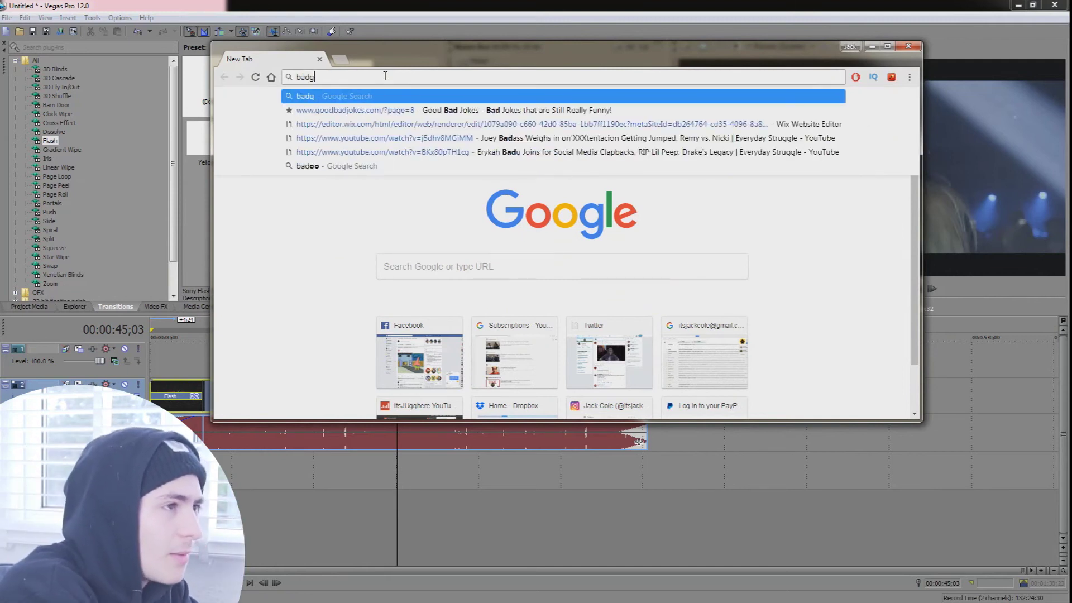
key(Return)
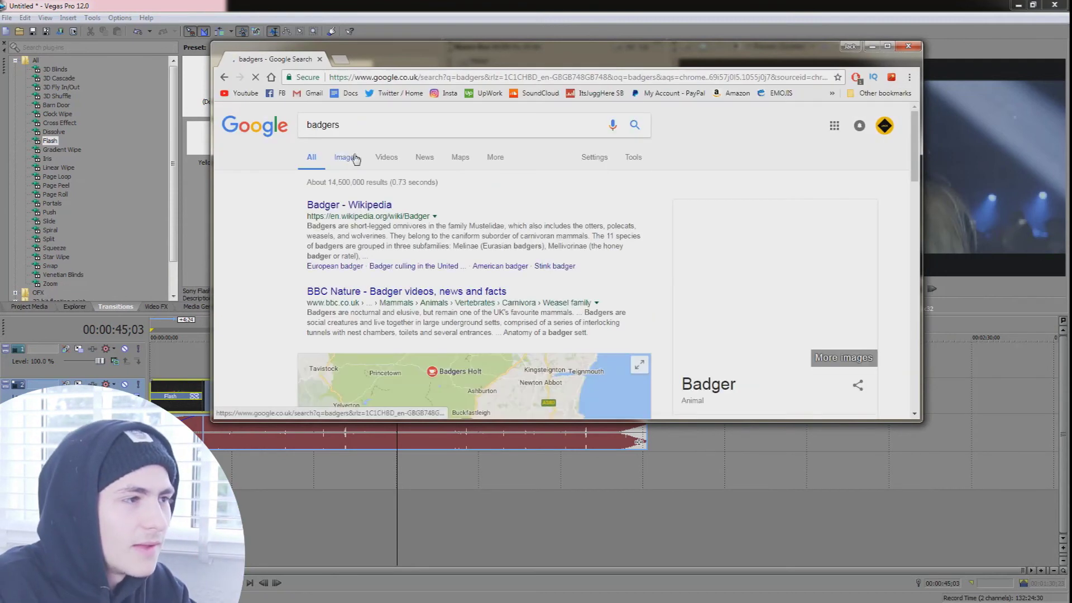
Save the Wikipedia badger photo as a jpg and drag it onto the Vegas video track after the club clip.
click(346, 158)
click(302, 239)
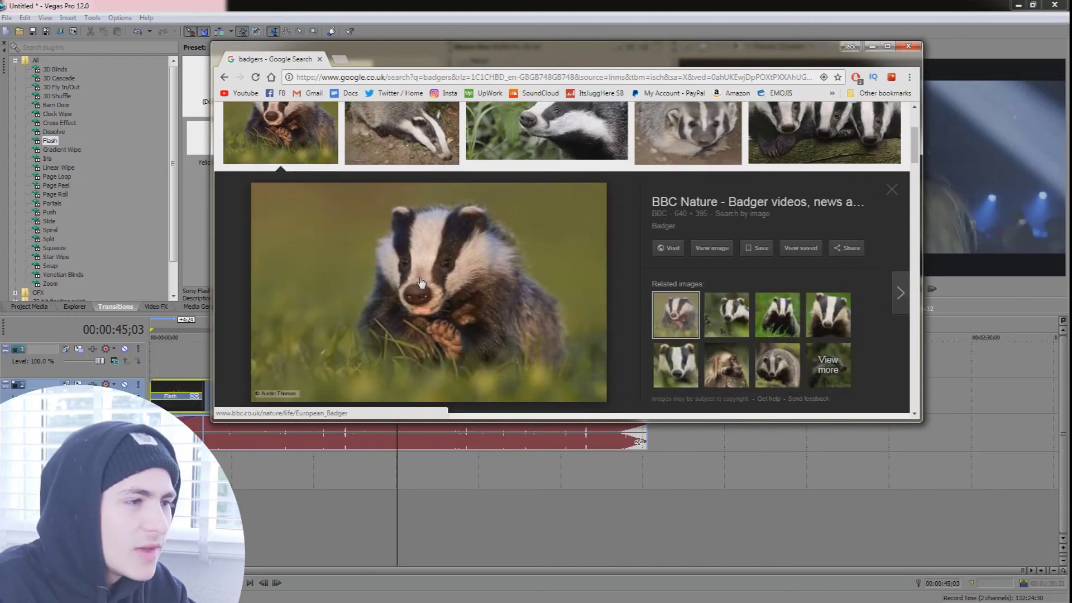
click(441, 146)
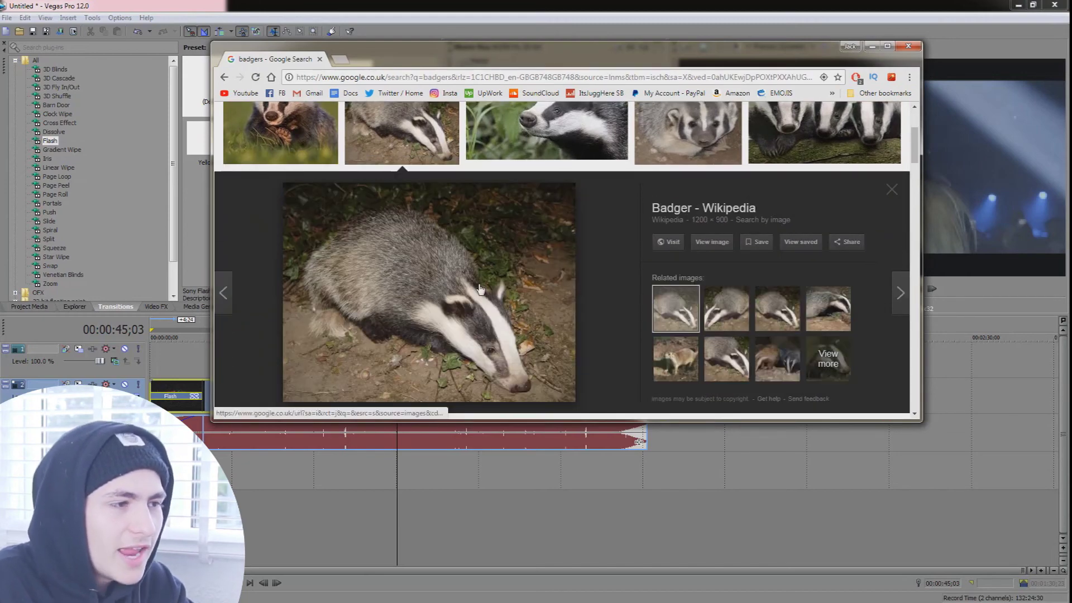
right_click(478, 286)
click(519, 376)
key(Return)
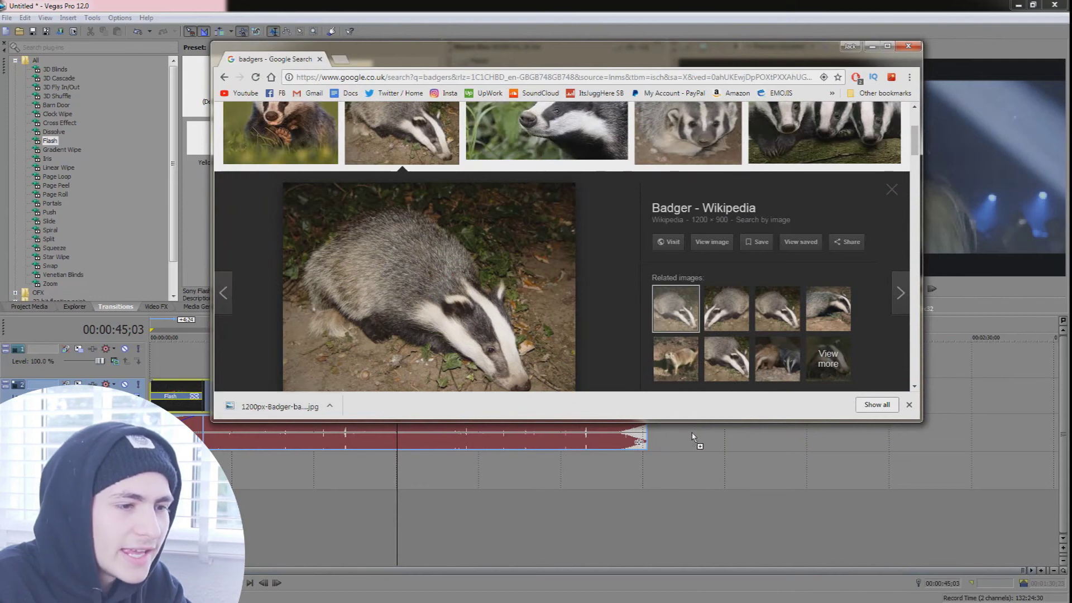
drag(961, 397, 725, 393)
click(722, 393)
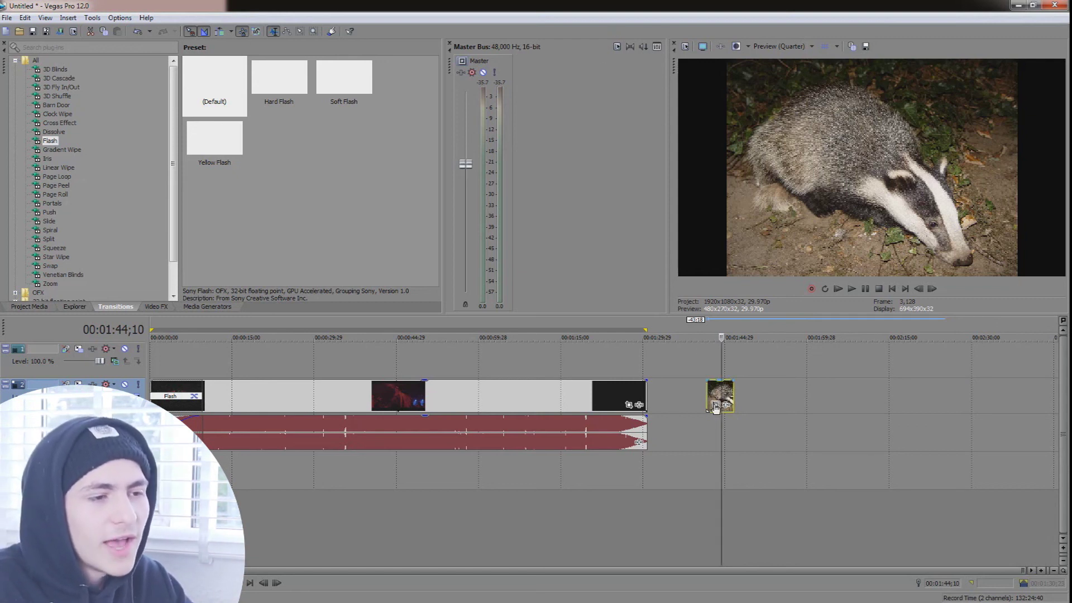
Try reframing the badger clip in Pan/Crop, then undo the crop changes and close the dialog.
scroll(717, 403, up, 5)
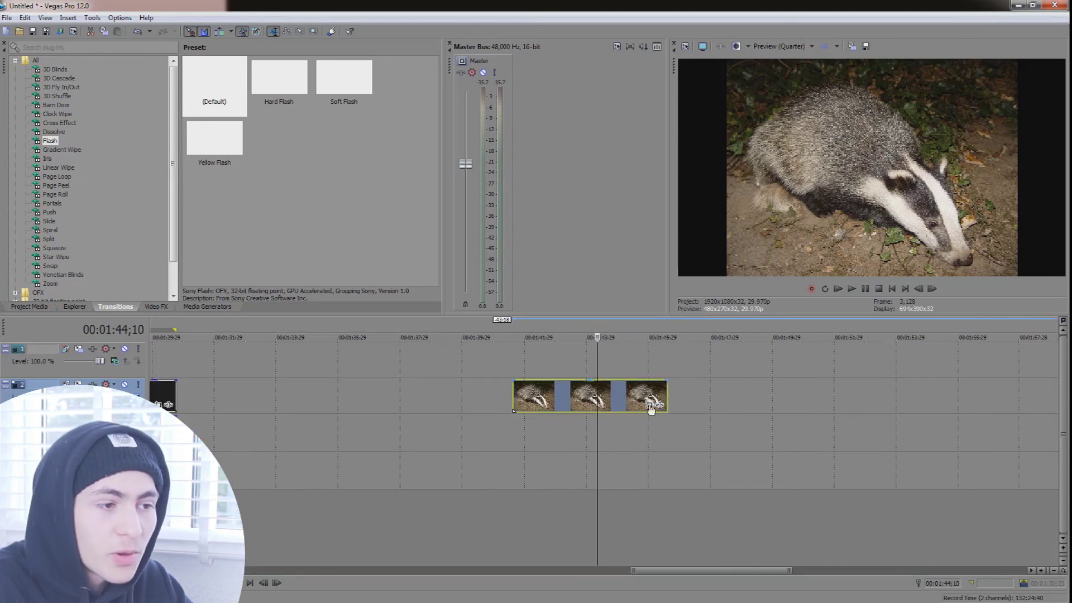
click(649, 405)
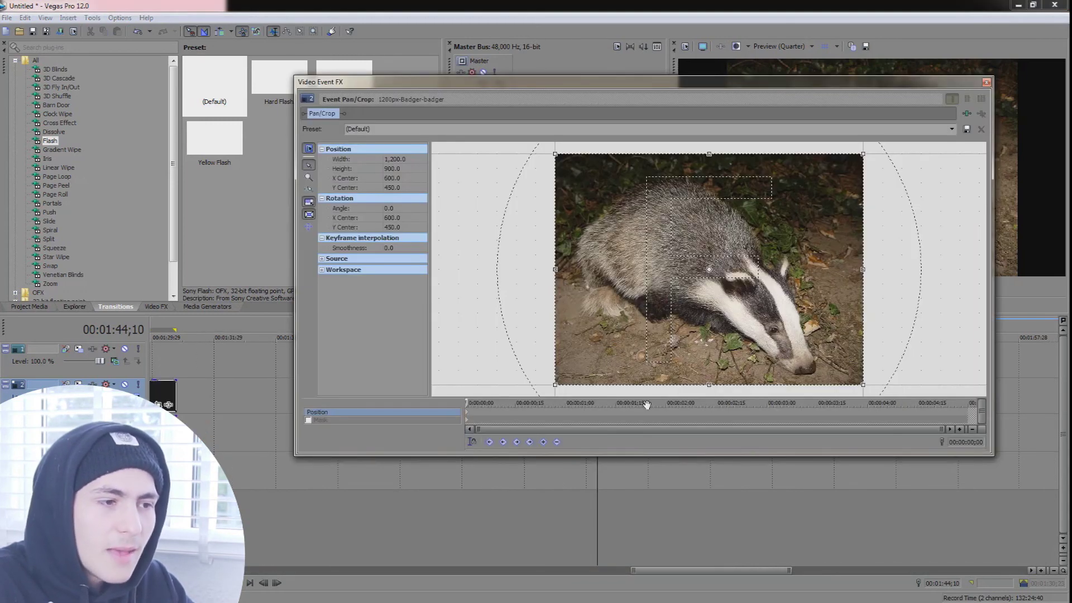
drag(711, 258, 722, 284)
drag(760, 82, 406, 77)
drag(314, 193, 501, 141)
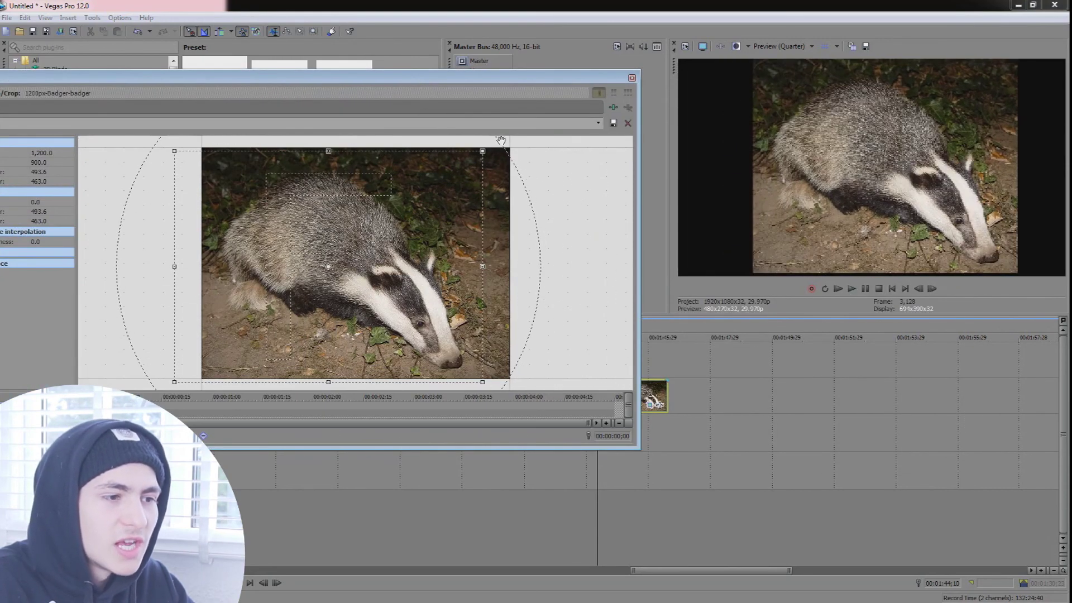
key(ctrl+z)
key(ctrl+z)
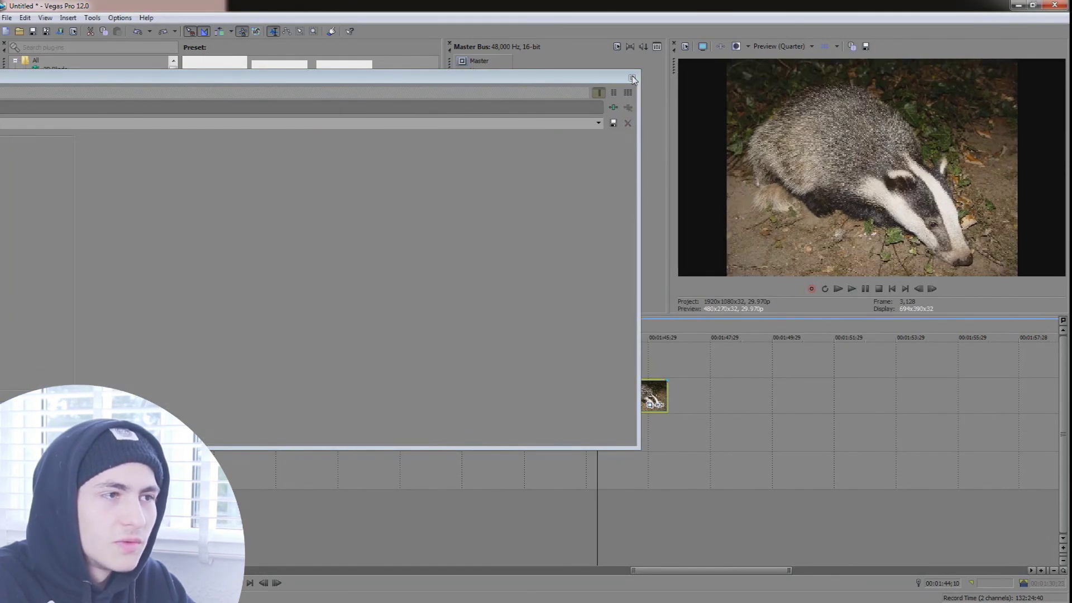
click(632, 79)
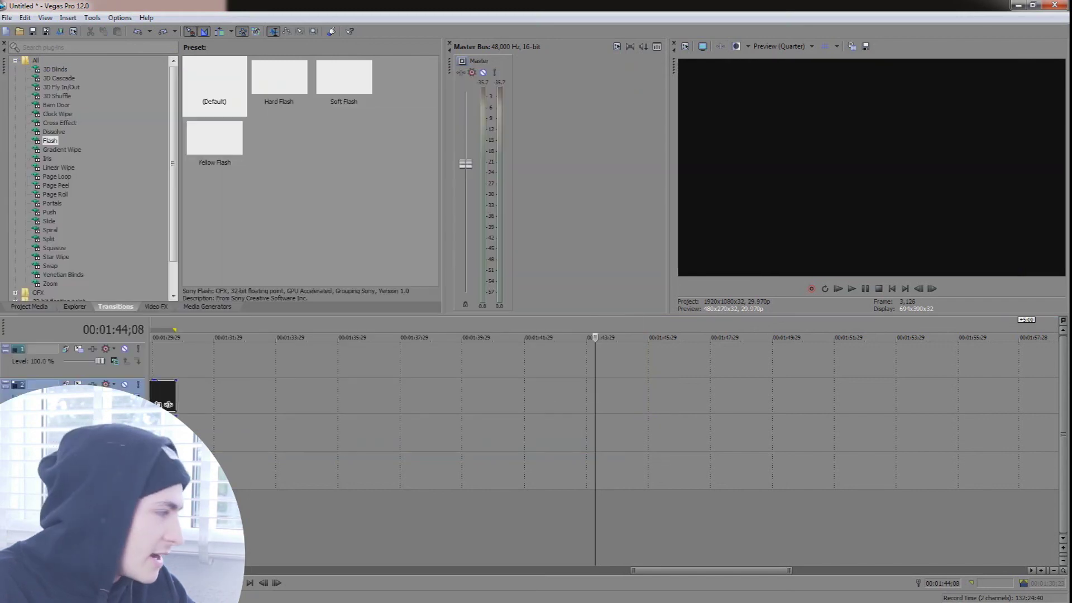
Add the downloaded badger jpg to track 2 again and slide it to about 1:36.
key(alt+Tab)
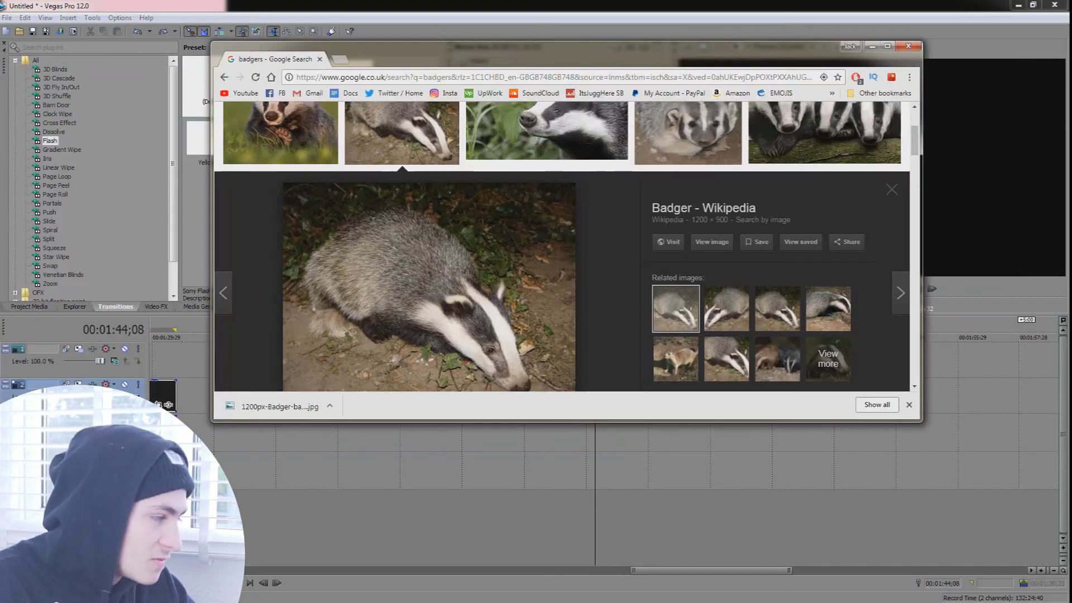
drag(227, 394, 983, 396)
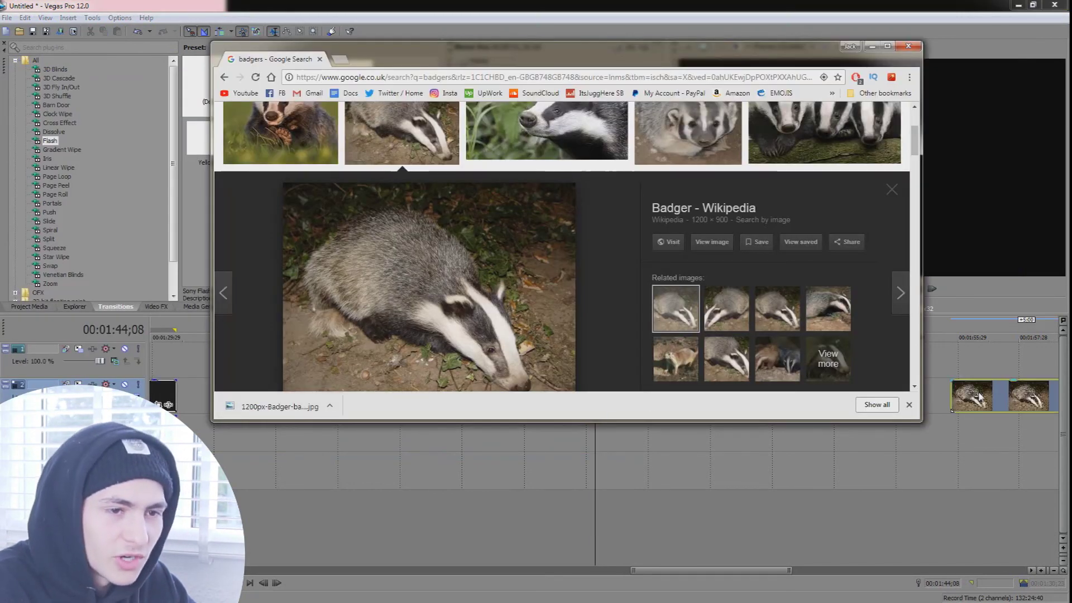
drag(558, 381, 404, 385)
click(401, 394)
Crop the new badger clip with Match Output Aspect, shifted lower, to 1,200 × 675 so it fills the 16:9 frame.
key(backslash)
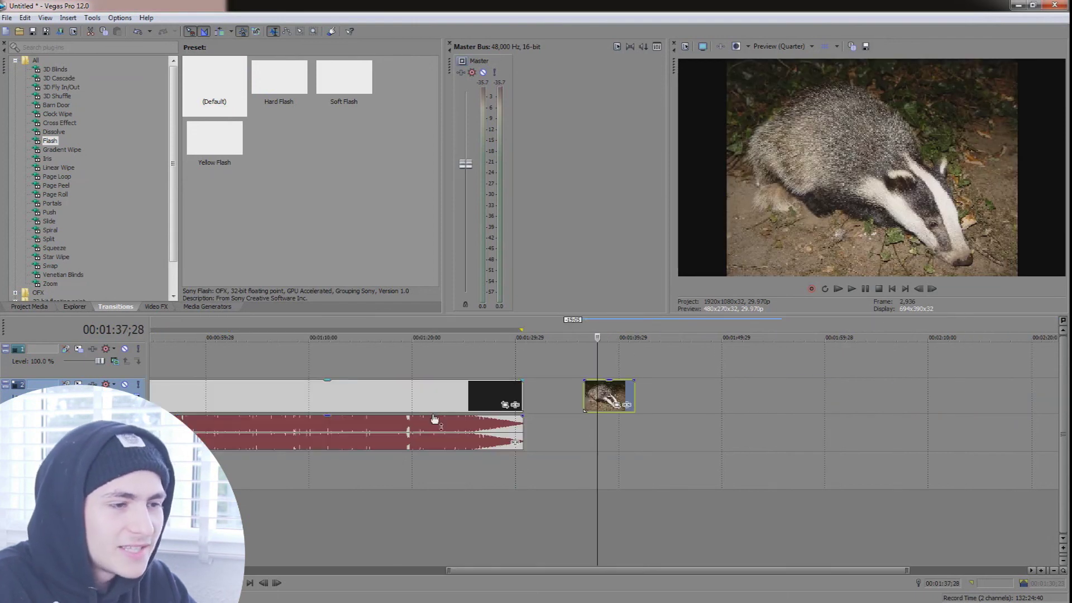
click(692, 404)
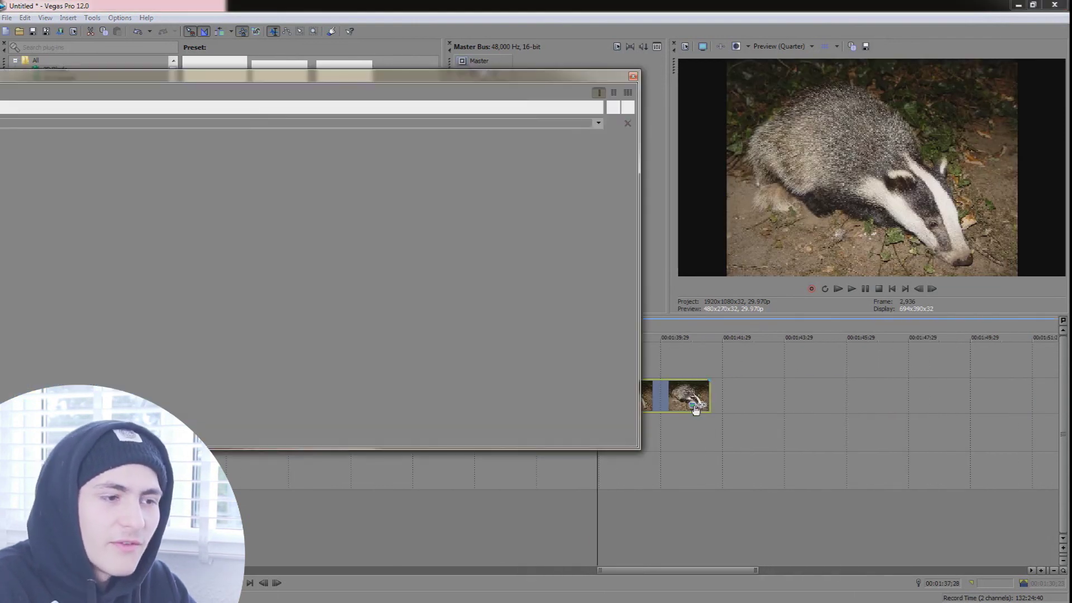
drag(468, 85, 472, 52)
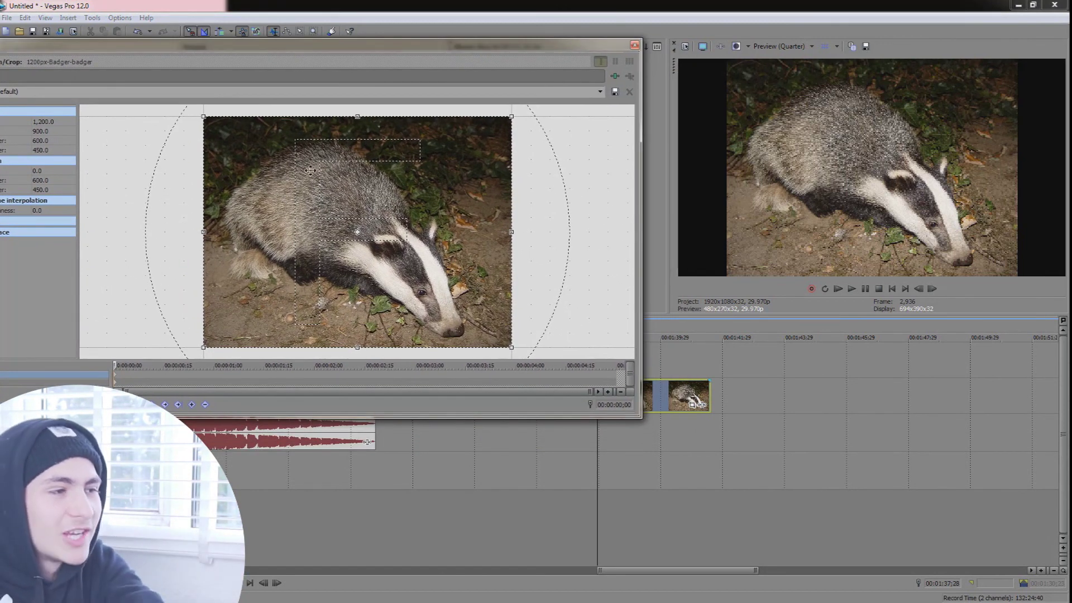
right_click(363, 183)
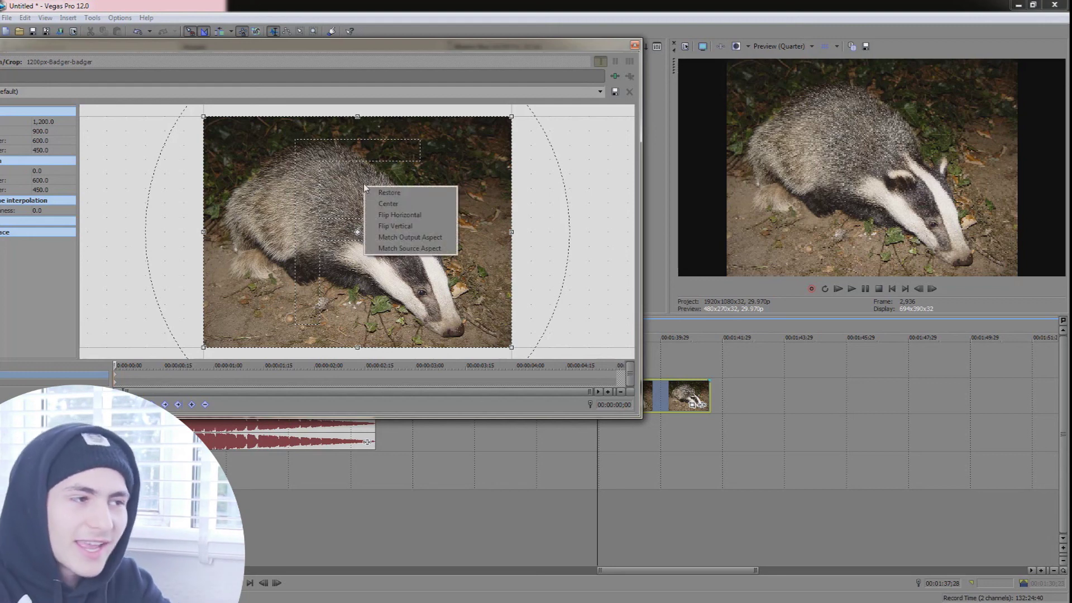
click(413, 248)
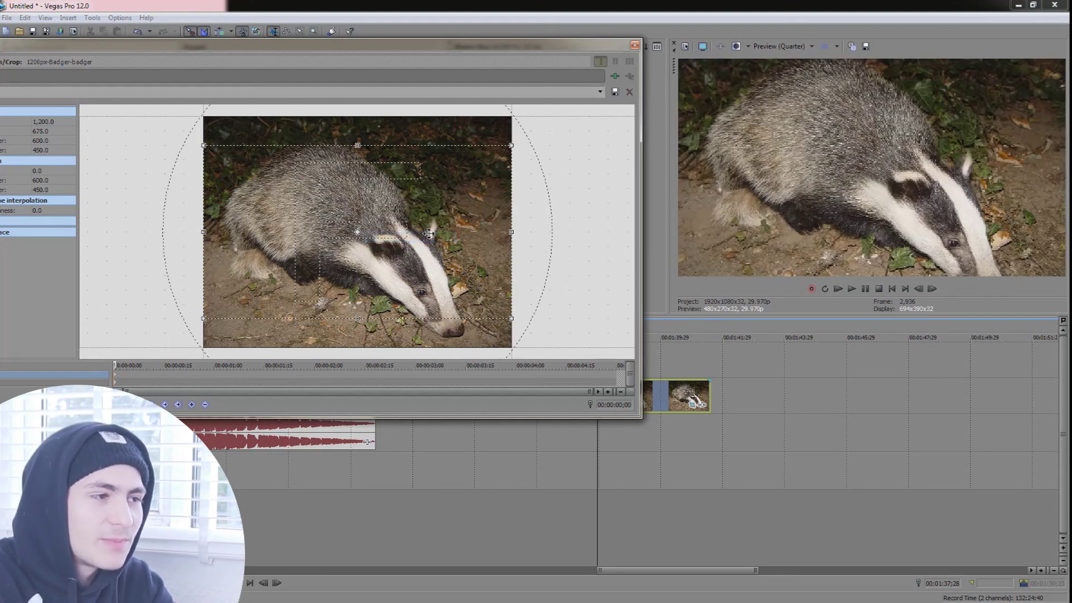
drag(453, 193, 453, 221)
right_click(453, 221)
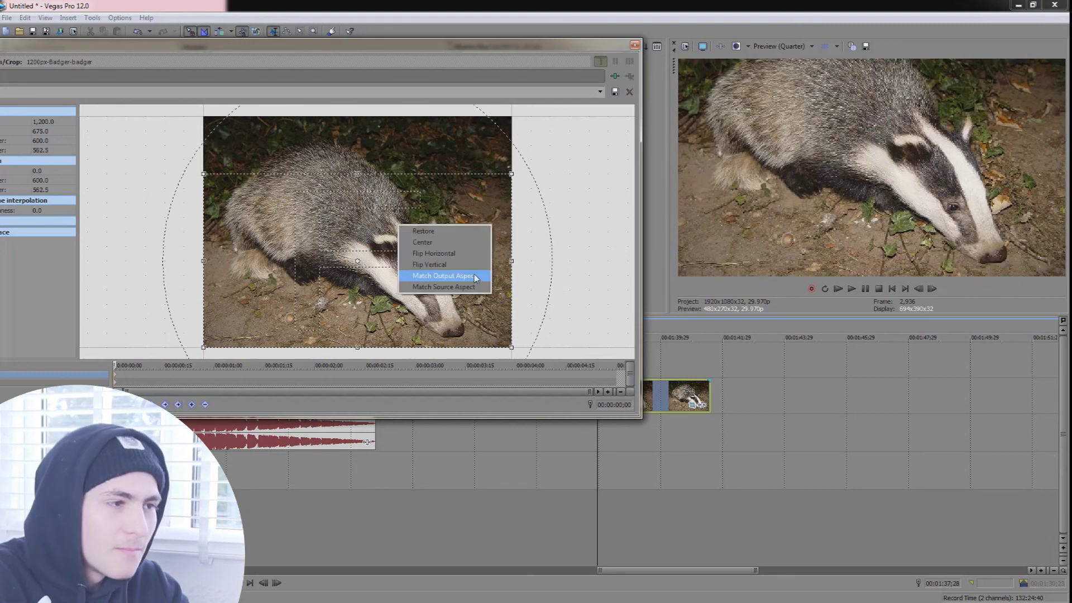
click(477, 277)
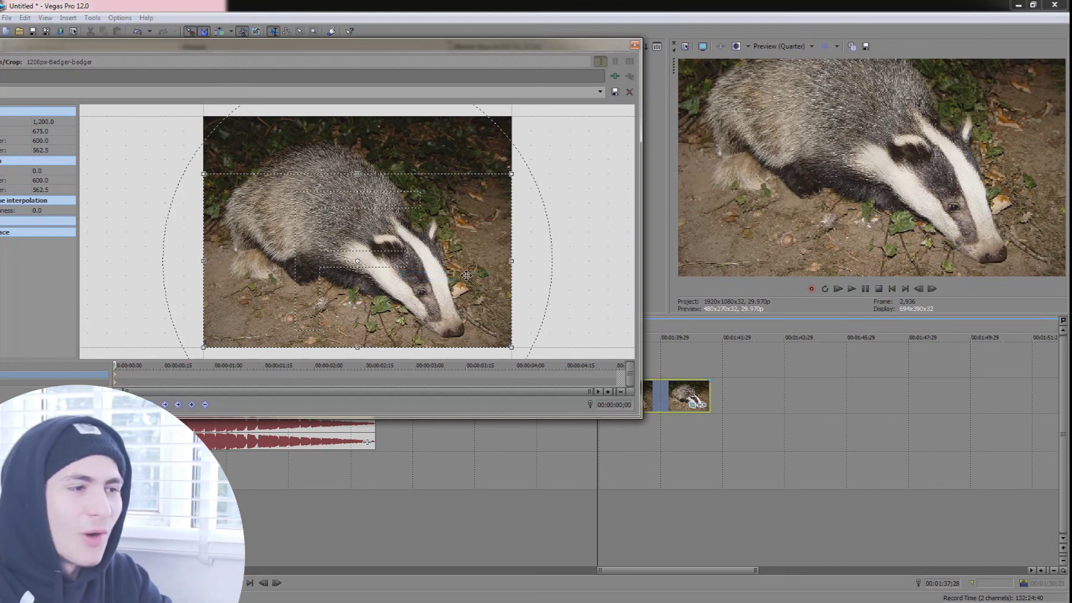
click(634, 44)
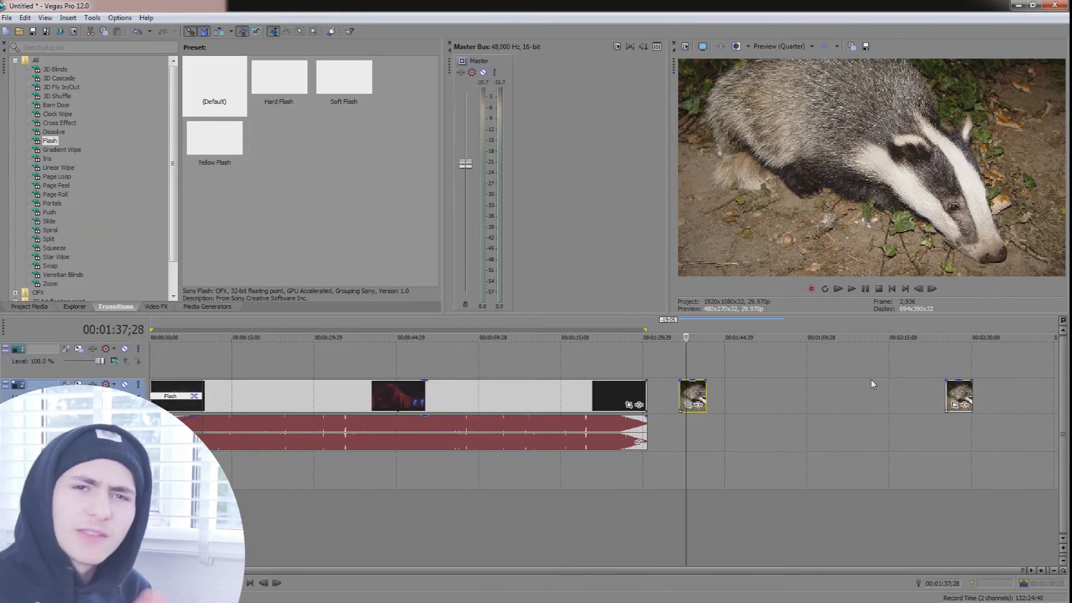